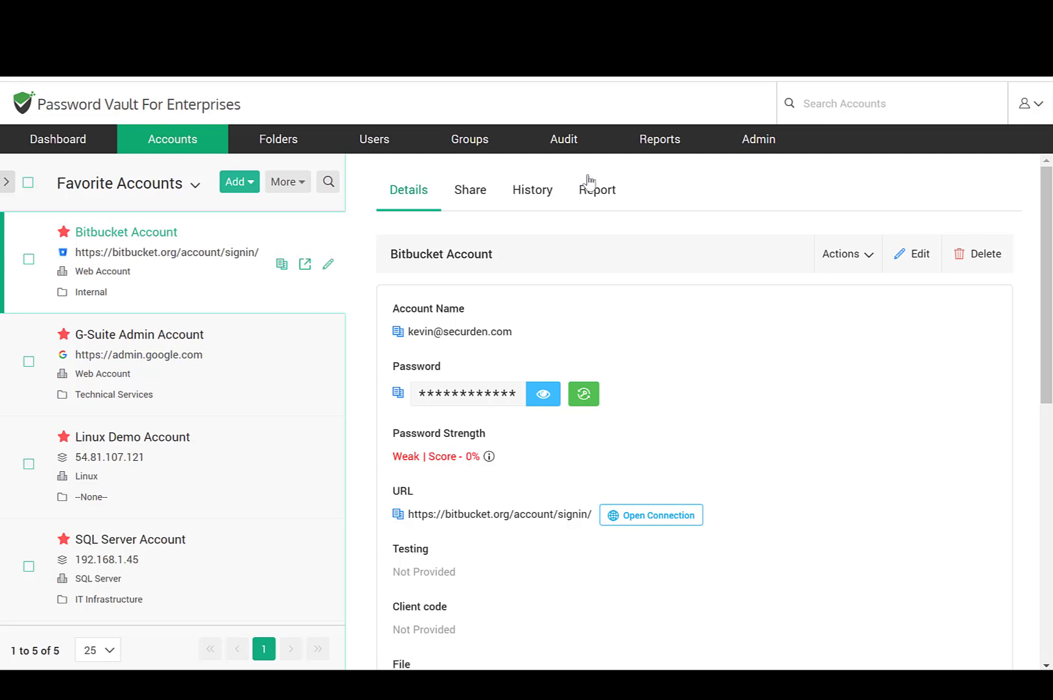
Preview the Import Users From AD form for SECURDEN.AWS.COM from the Users section
click(378, 147)
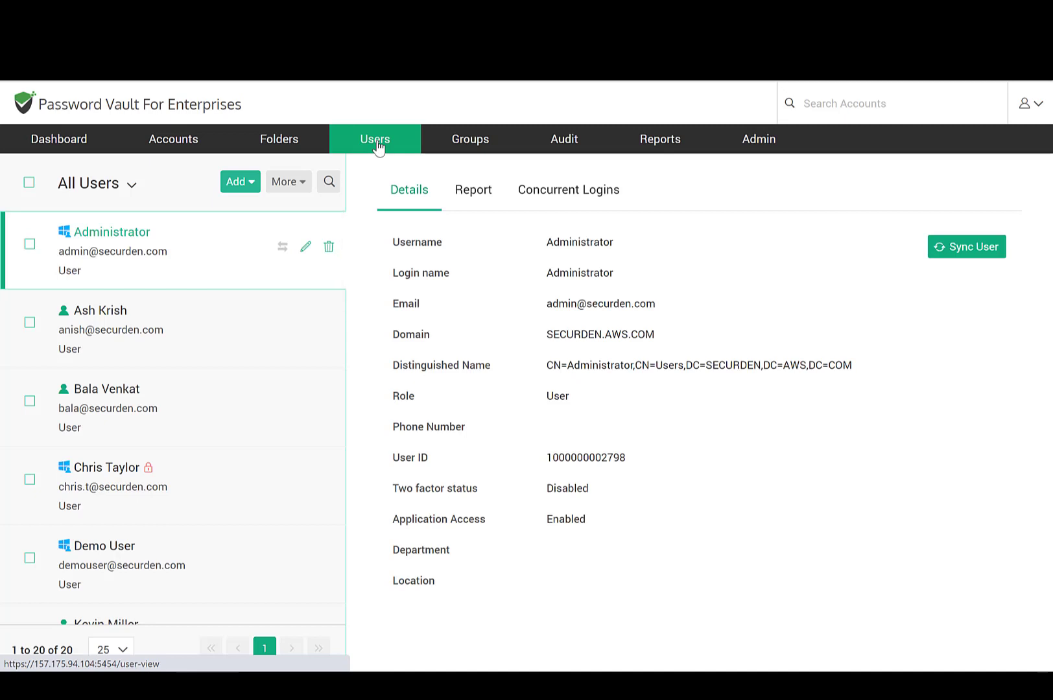
click(248, 188)
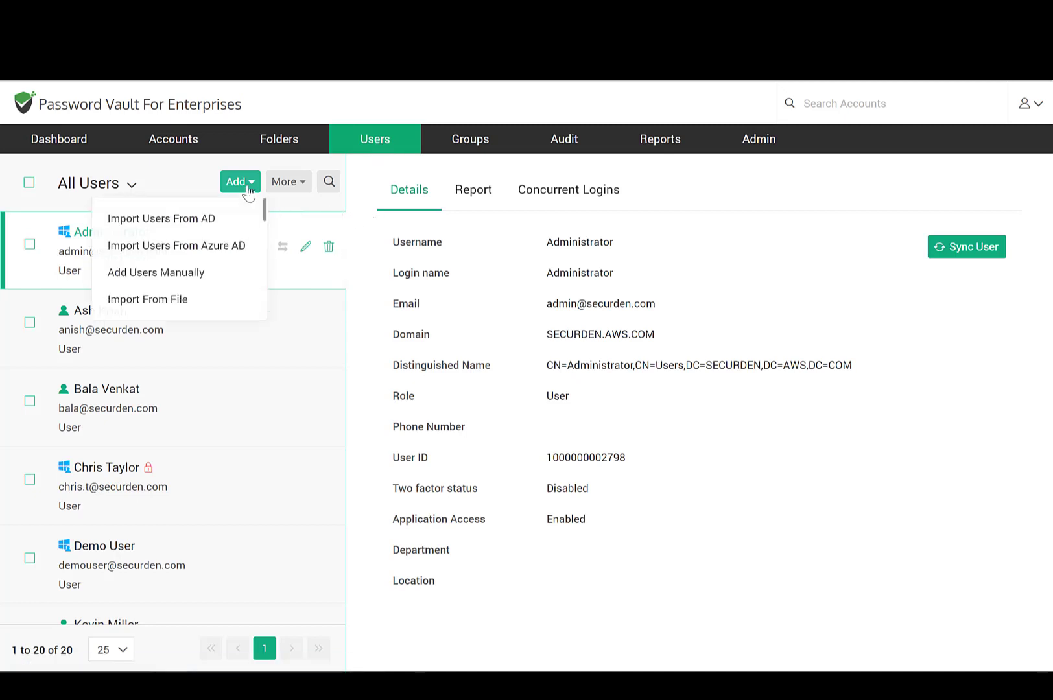
click(234, 225)
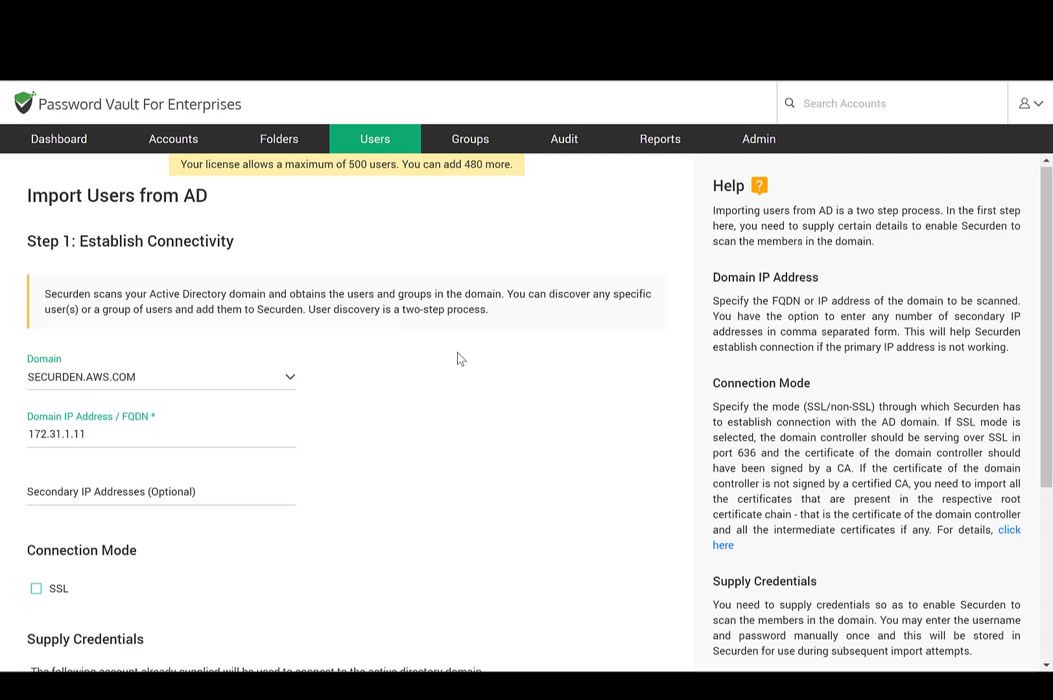
scroll(459, 358, down, 1)
scroll(459, 359, down, 2)
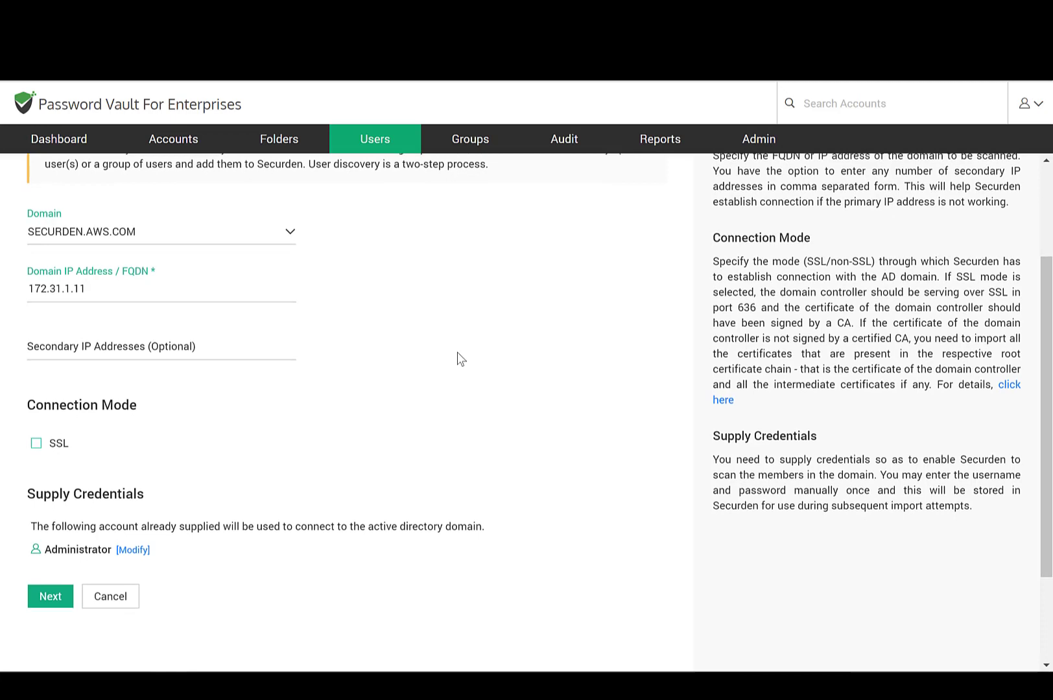
scroll(459, 358, up, 1)
scroll(459, 359, up, 3)
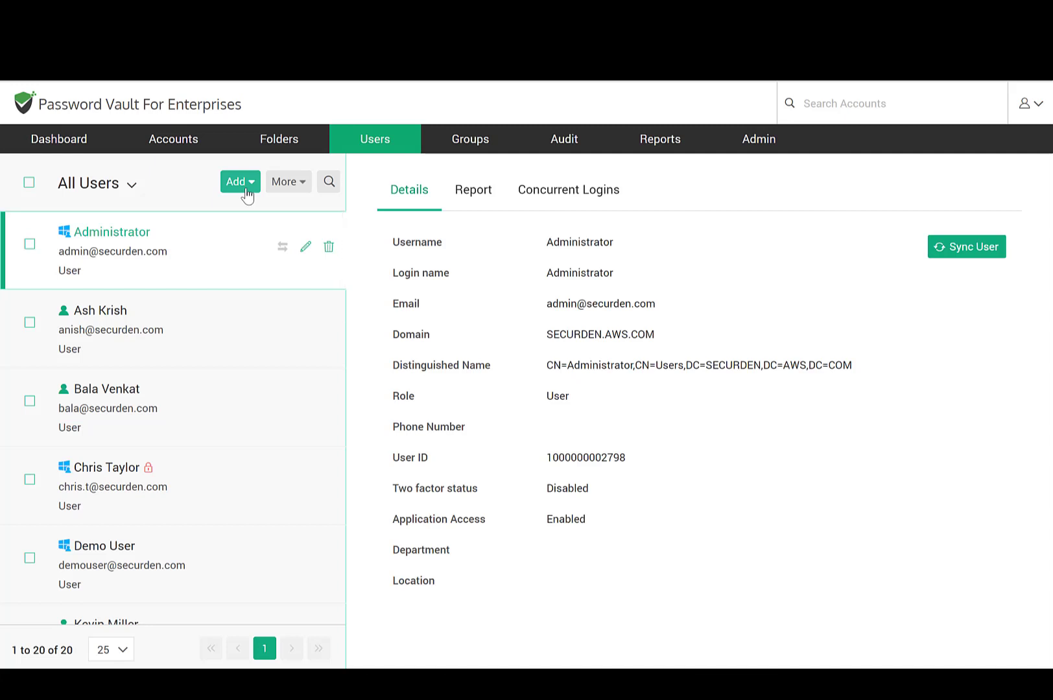
Preview the manual add-user form, then the SAML SSO configuration page under Admin
click(246, 193)
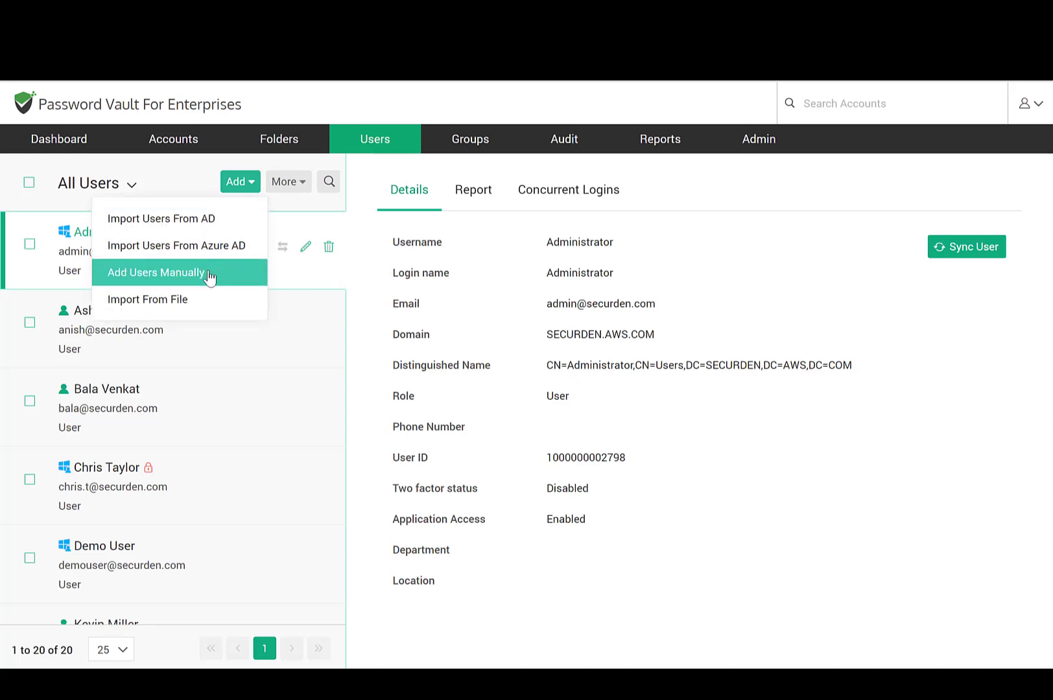
click(210, 277)
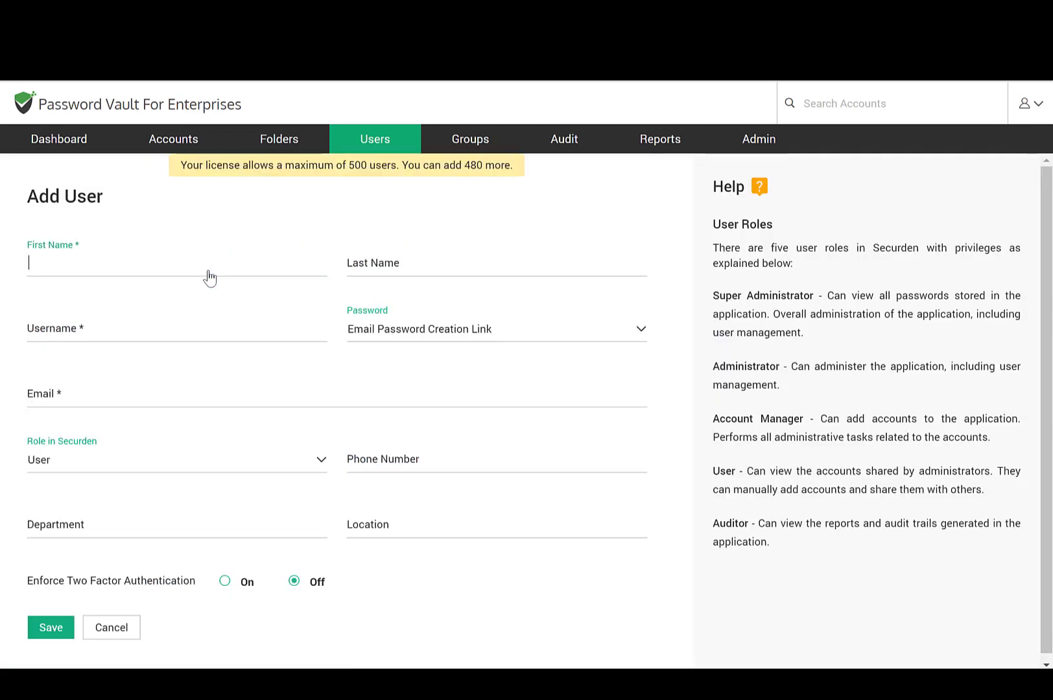
click(756, 140)
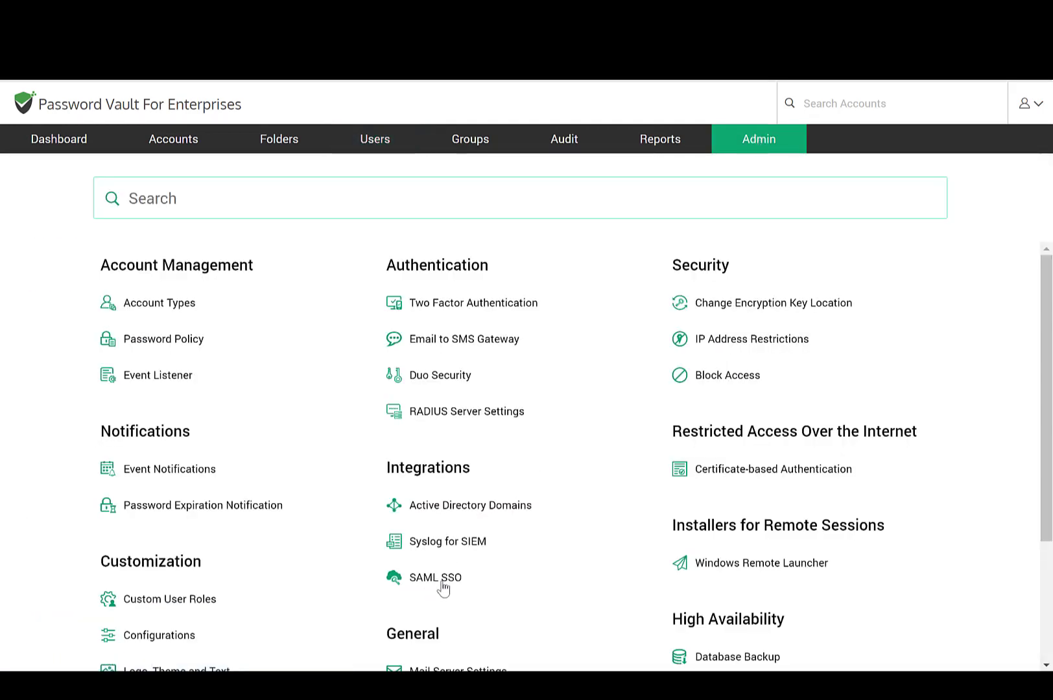
click(449, 586)
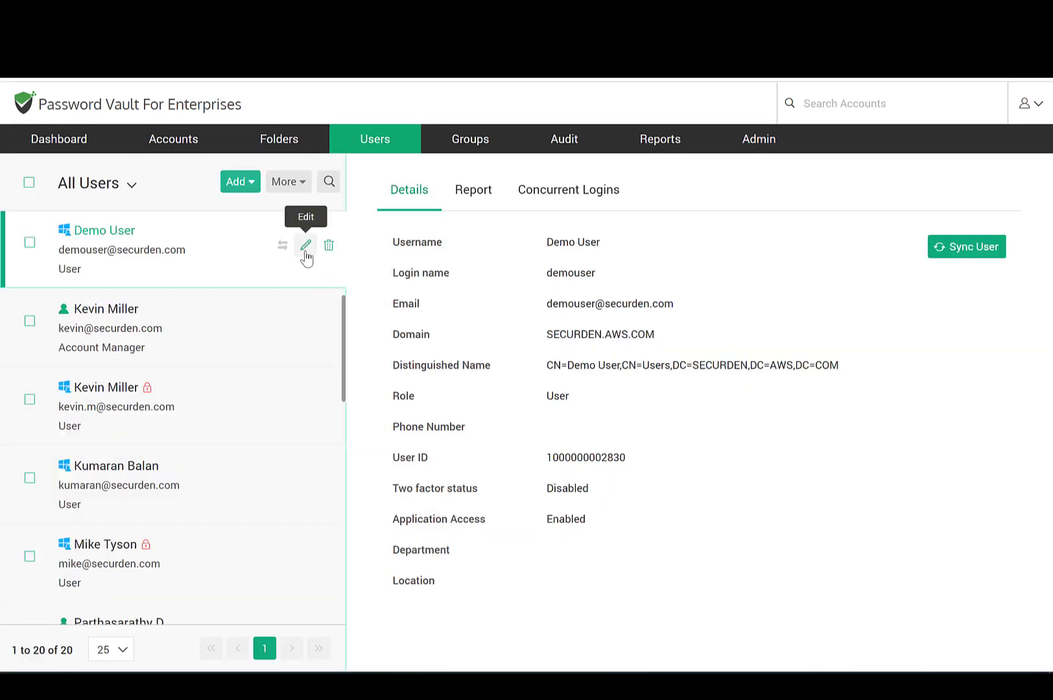
Open Demo User's edit form and view the Role in Securden choices
click(305, 246)
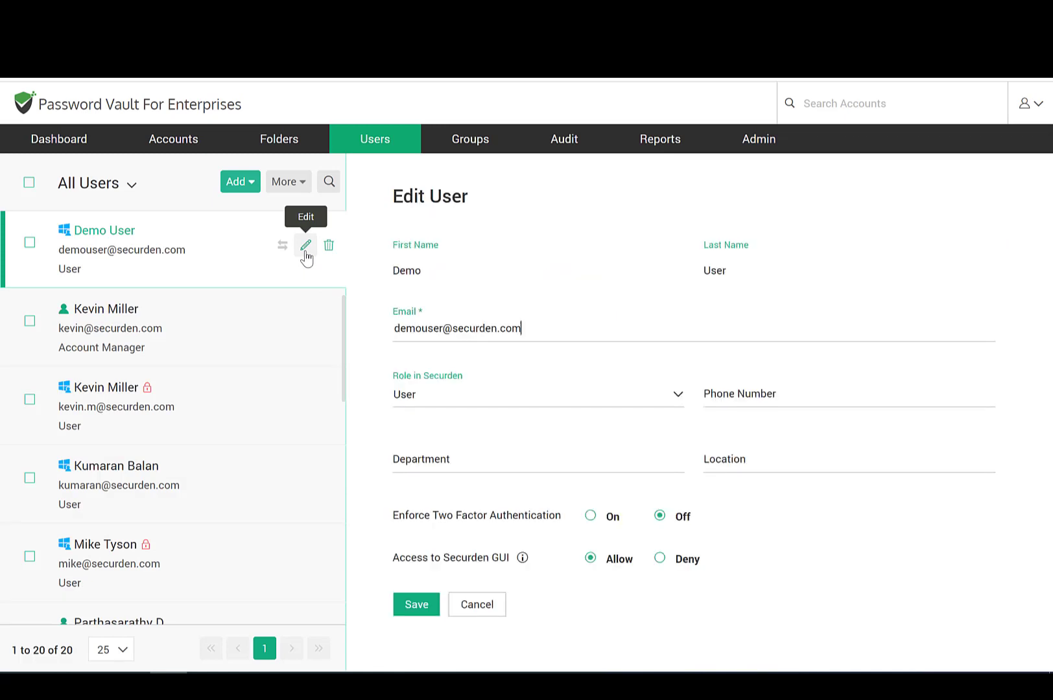
click(525, 402)
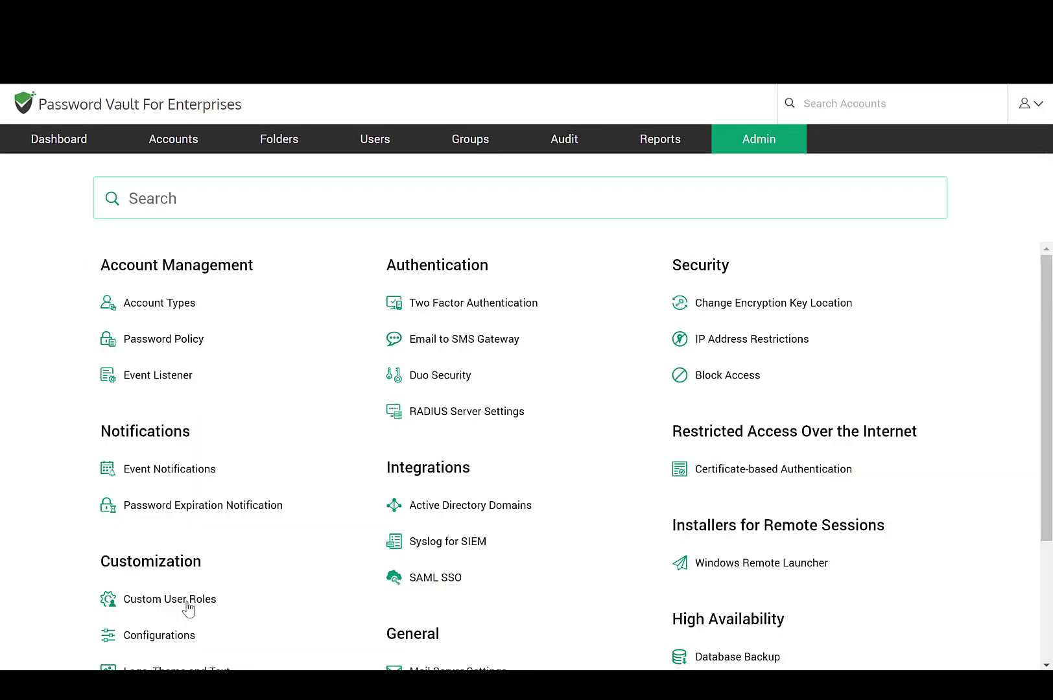
click(188, 603)
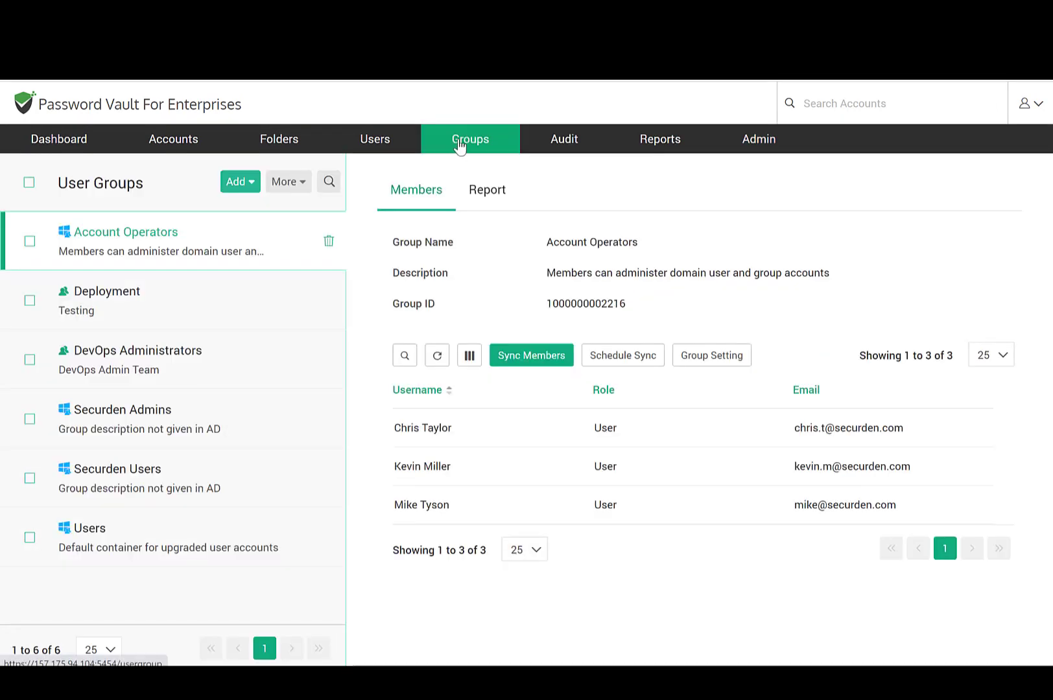
click(253, 188)
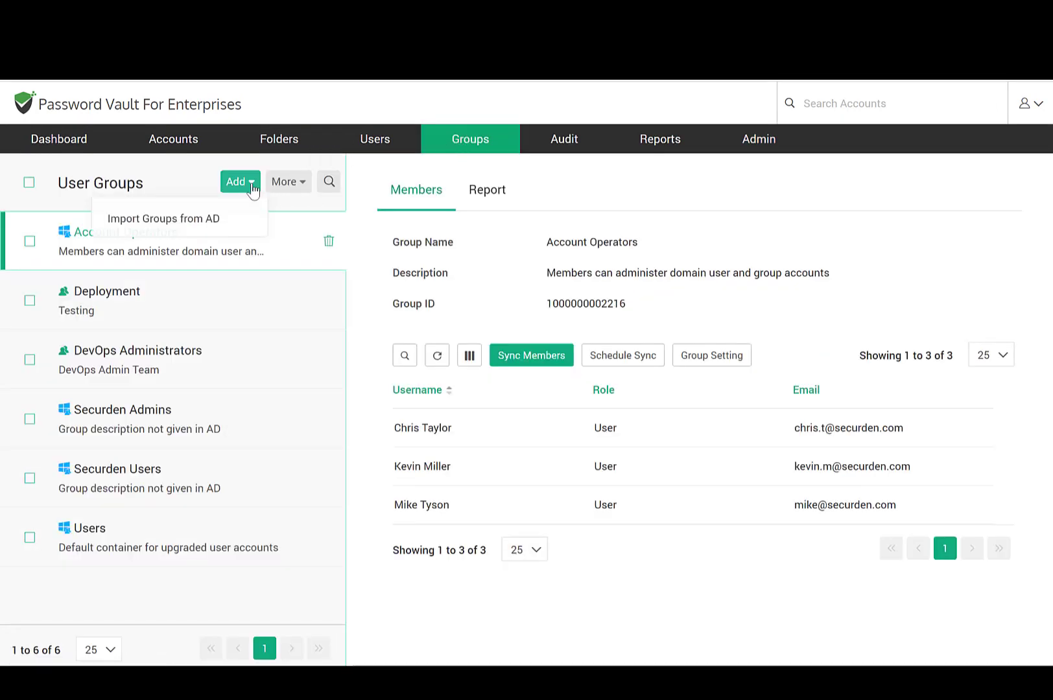
click(233, 232)
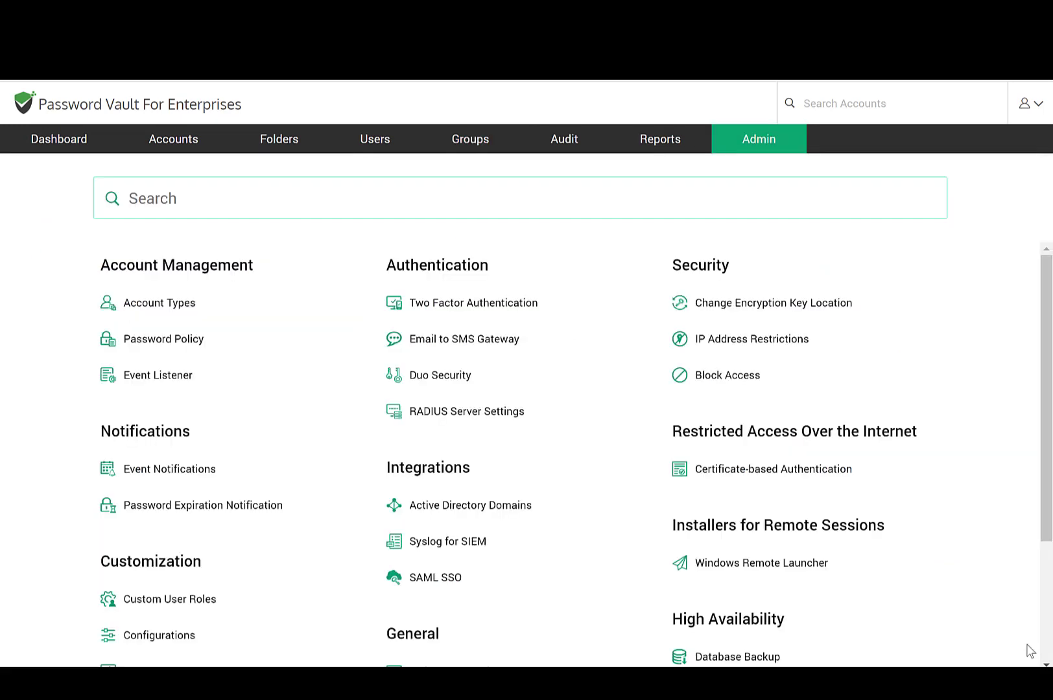
Open the Two Factor Authentication settings and scroll through the second-factor options
click(495, 305)
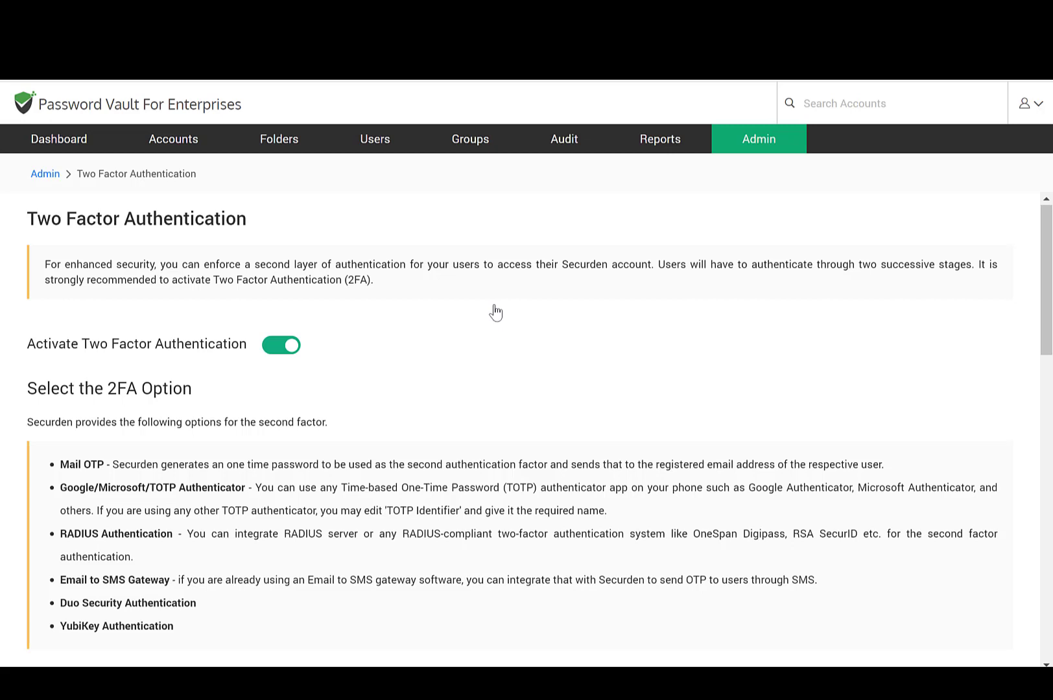
scroll(495, 312, down, 1)
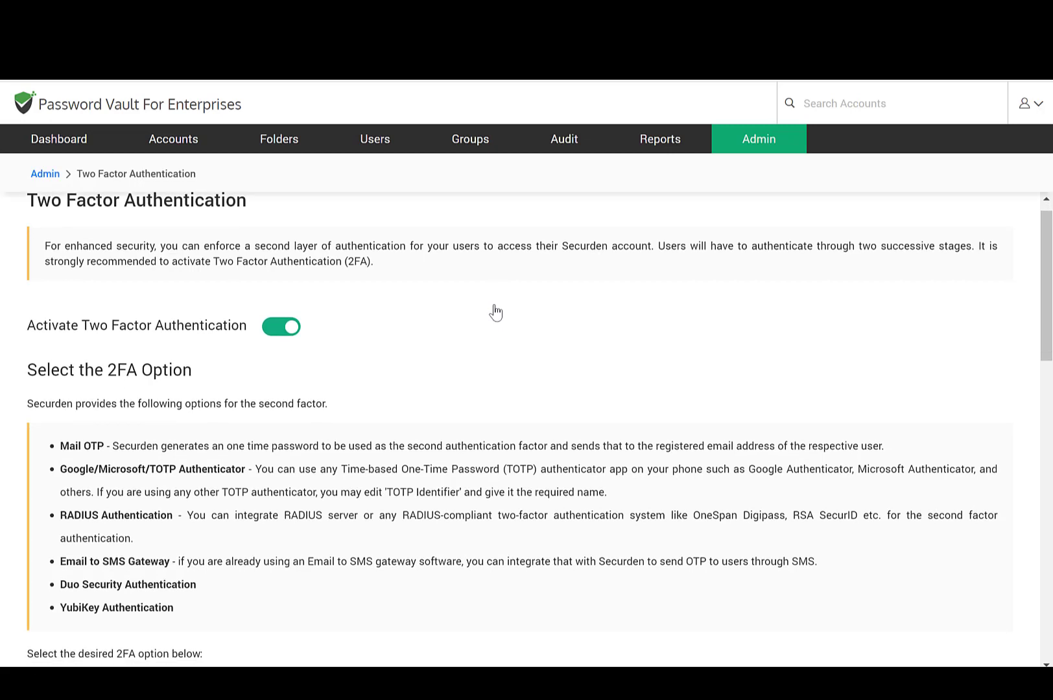
scroll(495, 312, down, 1)
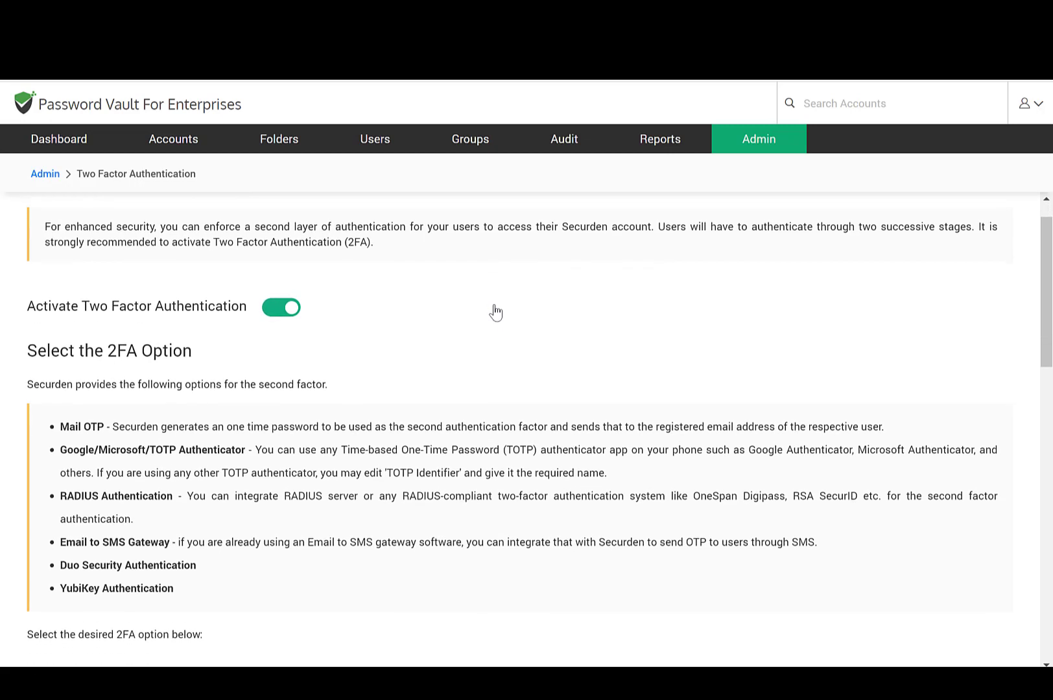
scroll(494, 311, down, 2)
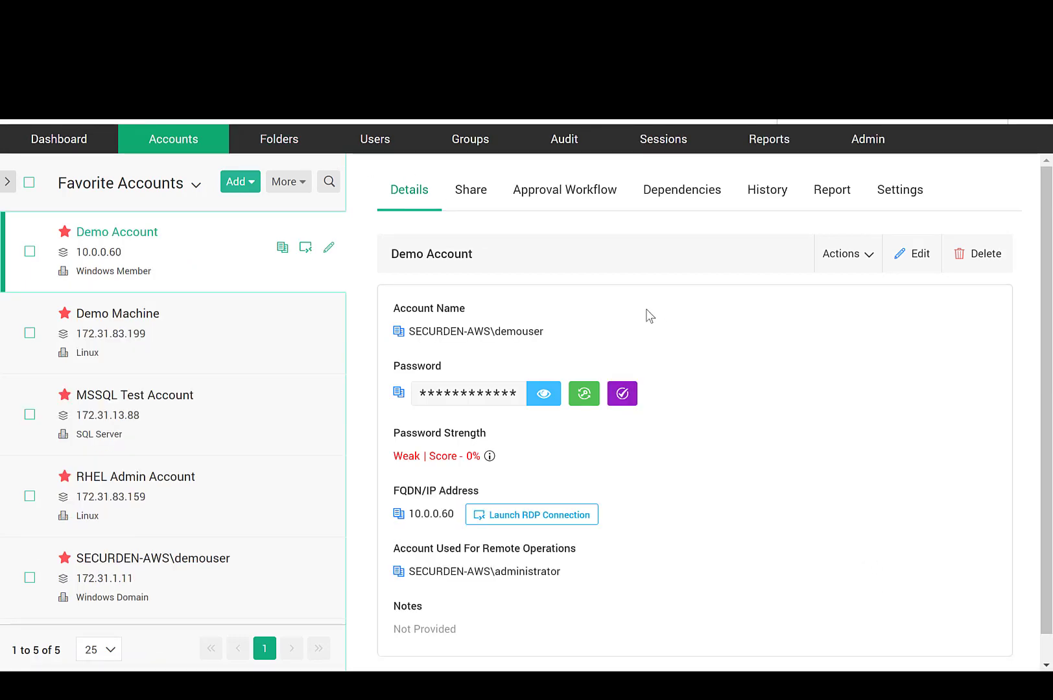
Preview the Import Accounts From File page
click(253, 189)
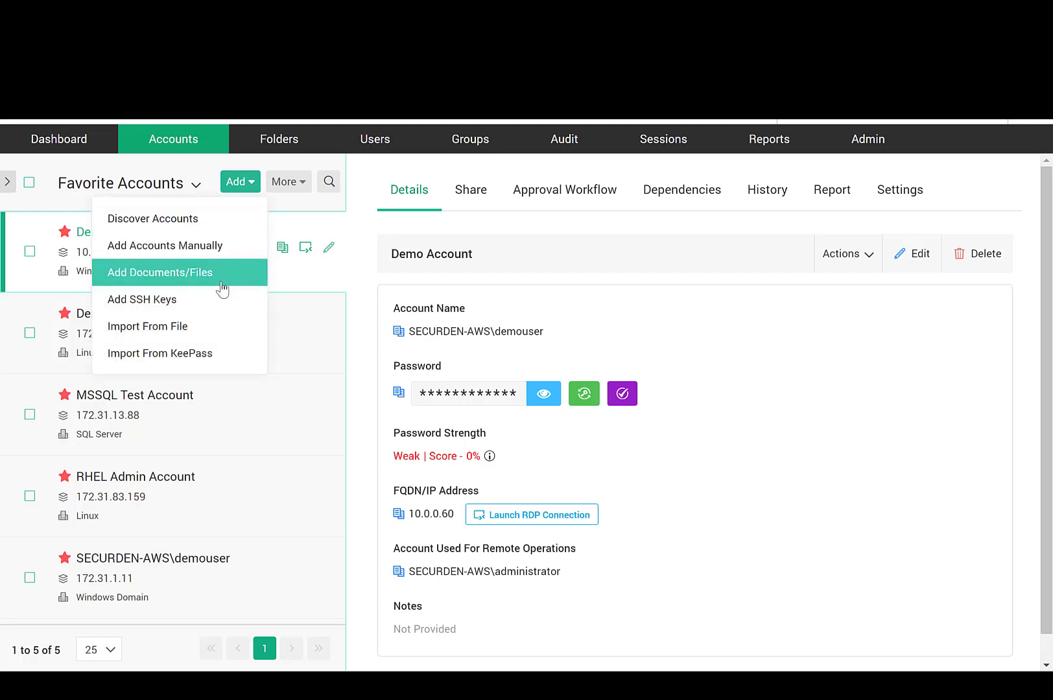
click(200, 332)
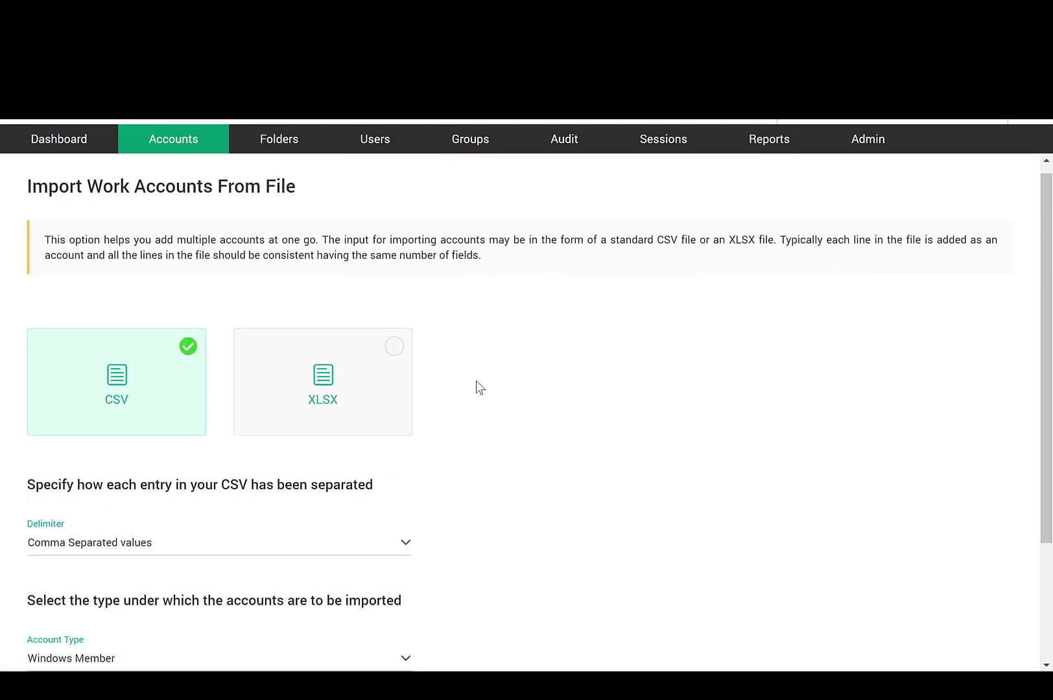
scroll(477, 381, down, 1)
scroll(476, 380, up, 1)
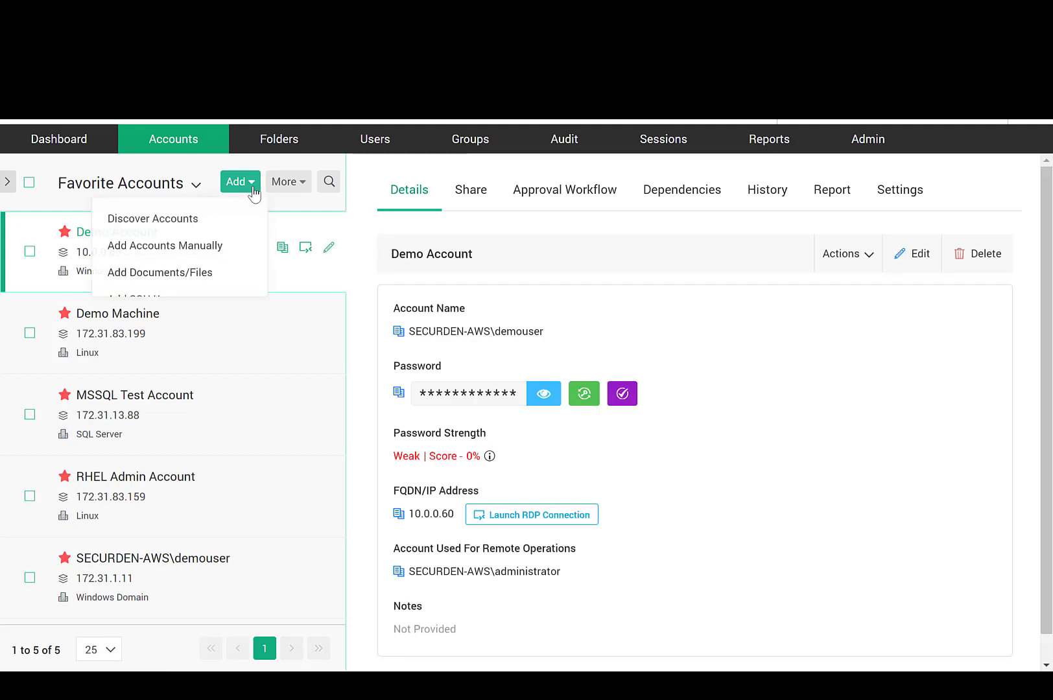
Preview the Discover Accounts page
click(215, 227)
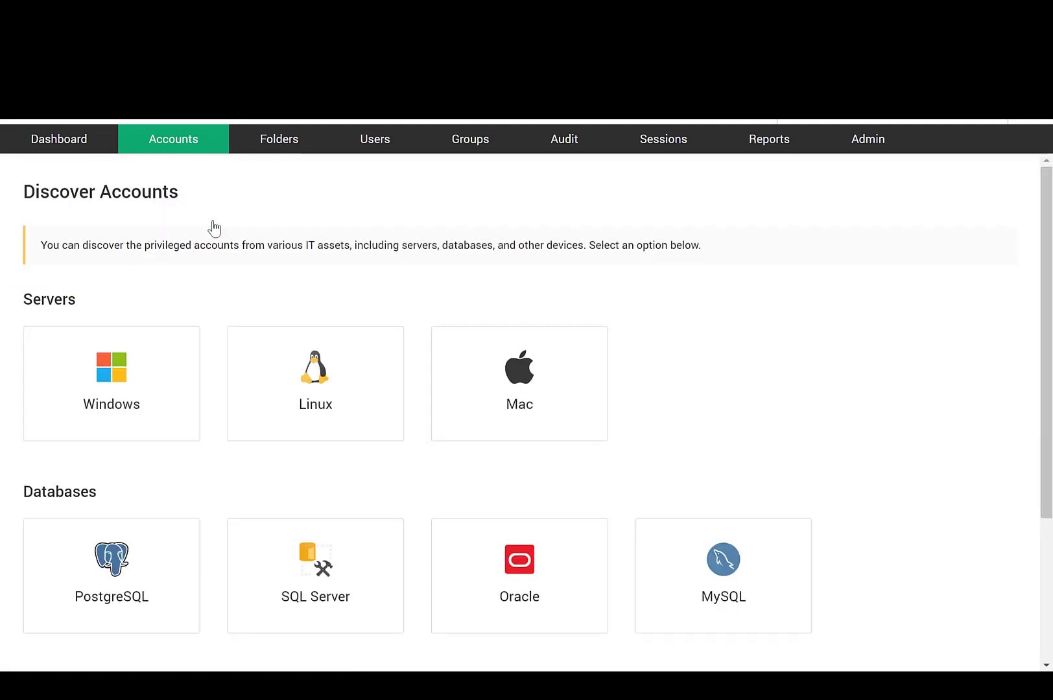
scroll(215, 228, down, 1)
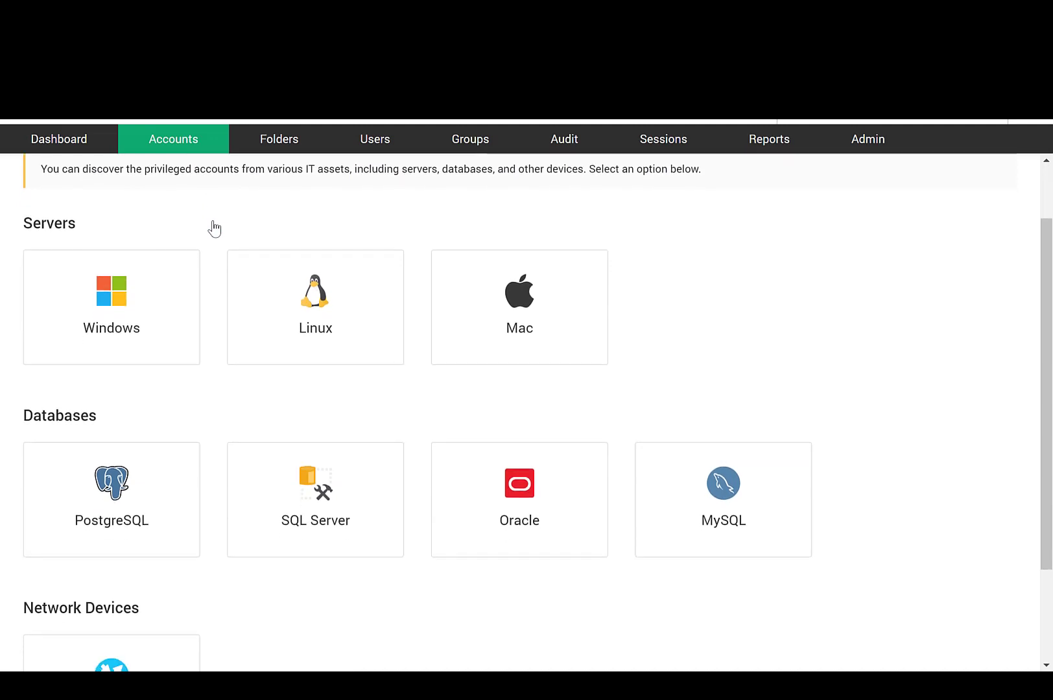
scroll(215, 229, down, 1)
scroll(214, 228, up, 1)
scroll(215, 229, up, 1)
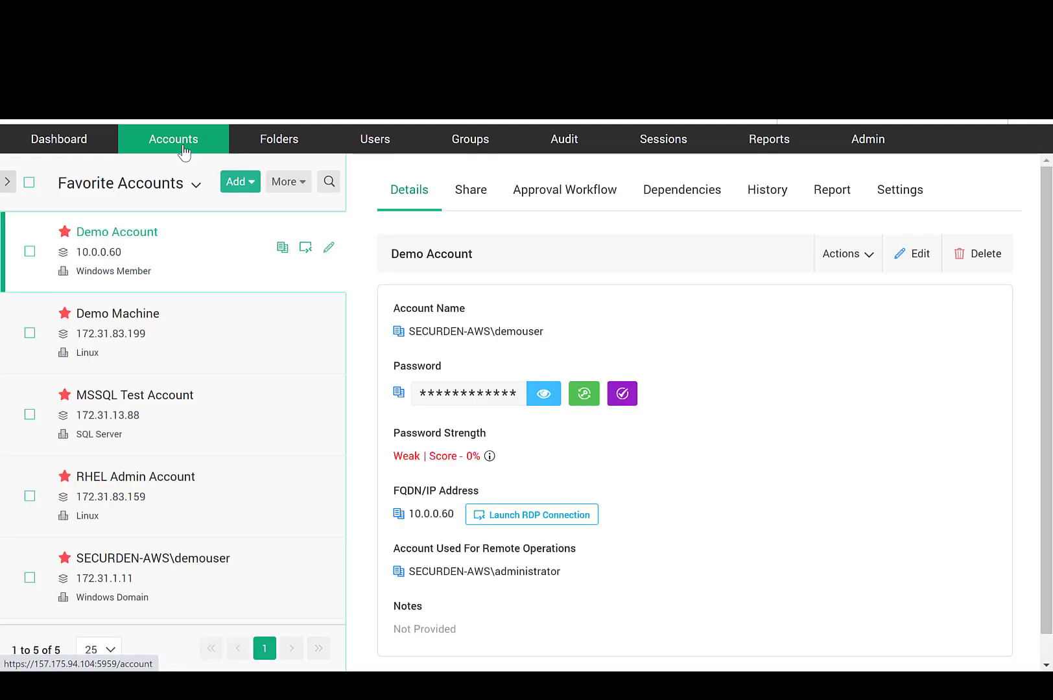
Start a manual Add Account form, switching classification to Personal and back to Work
click(251, 184)
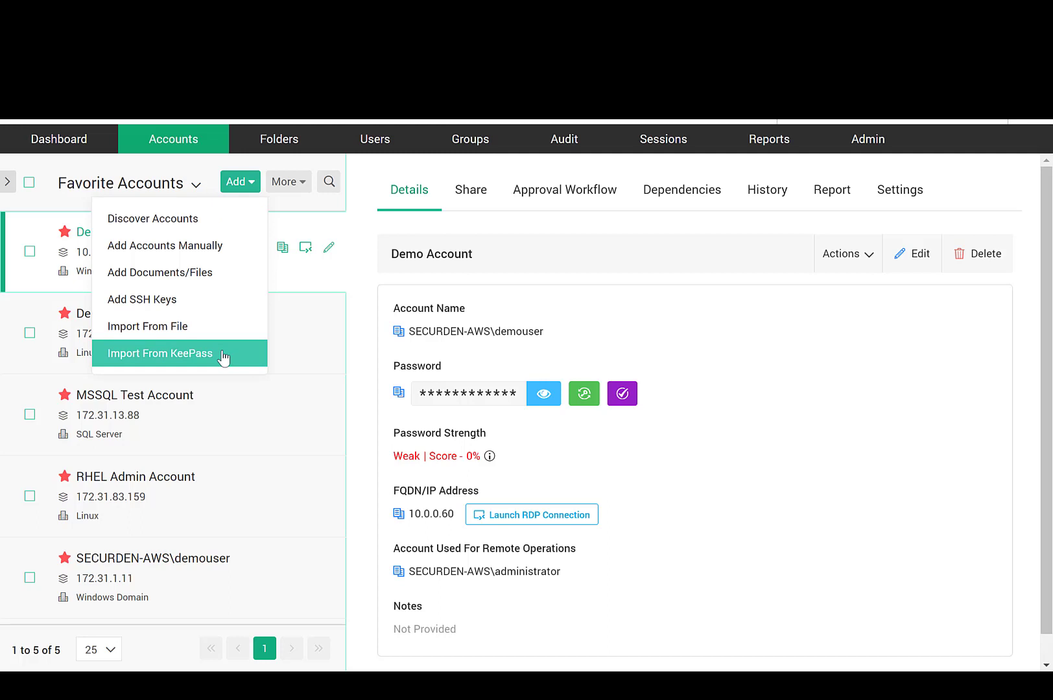
click(232, 251)
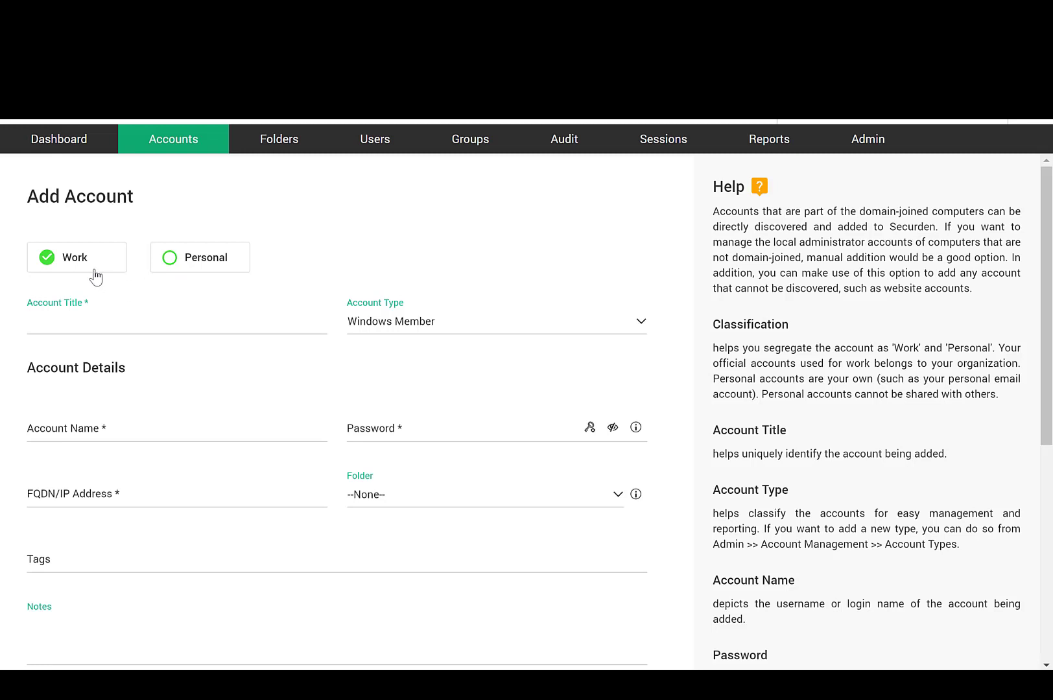
click(170, 266)
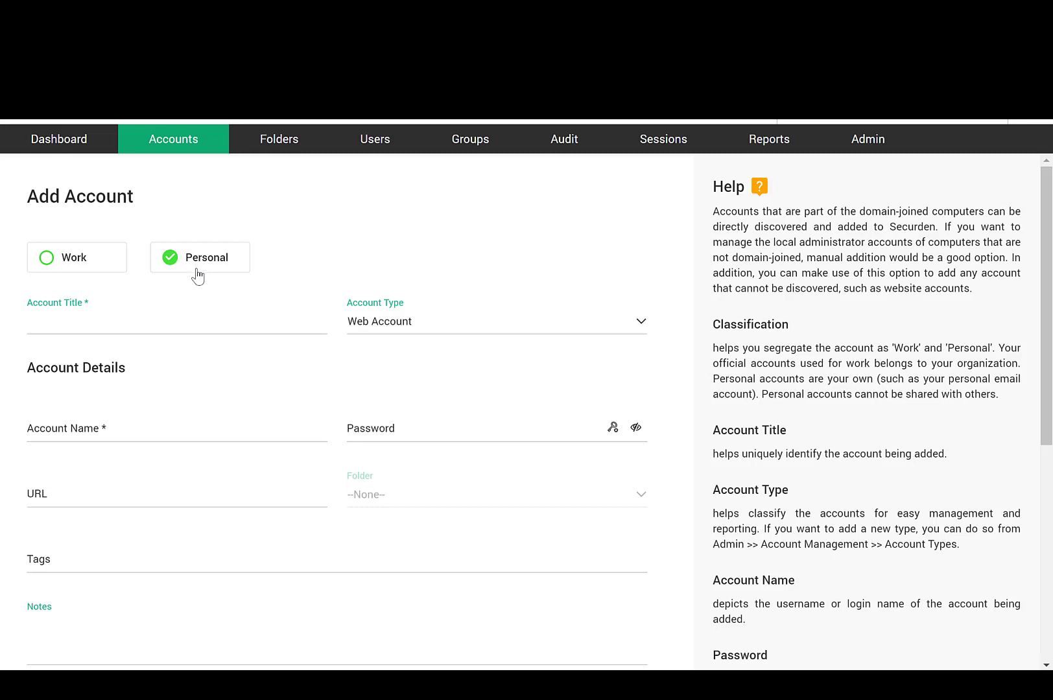
click(49, 260)
Review the account-type list, keeping Windows Member, and the Tags and Notes fields
click(392, 331)
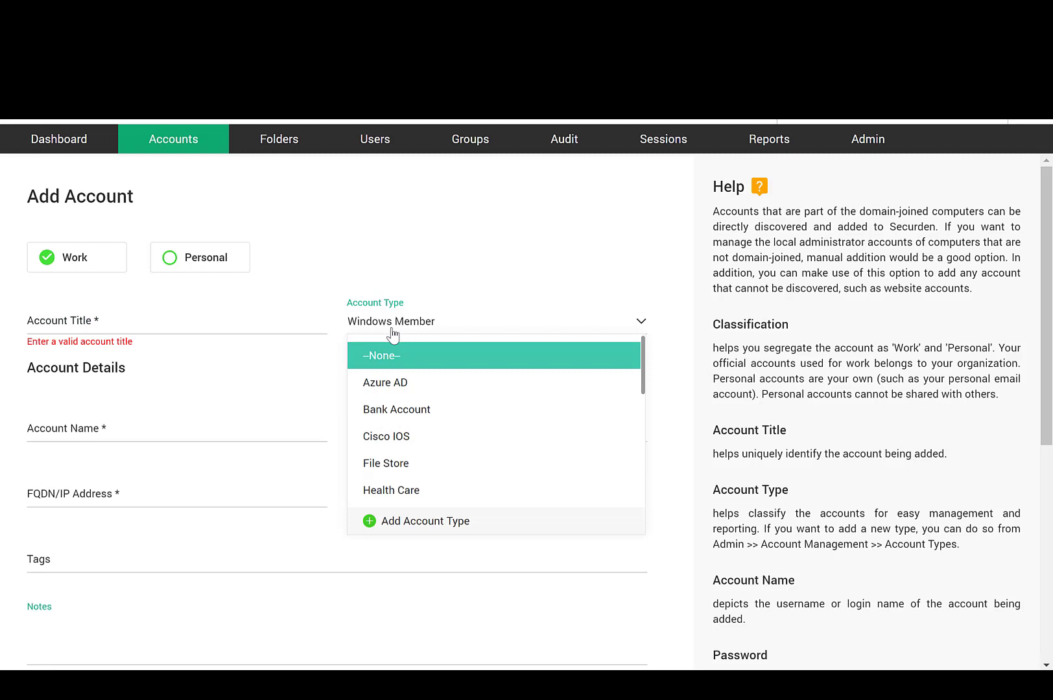
scroll(441, 396, down, 1)
scroll(442, 388, down, 6)
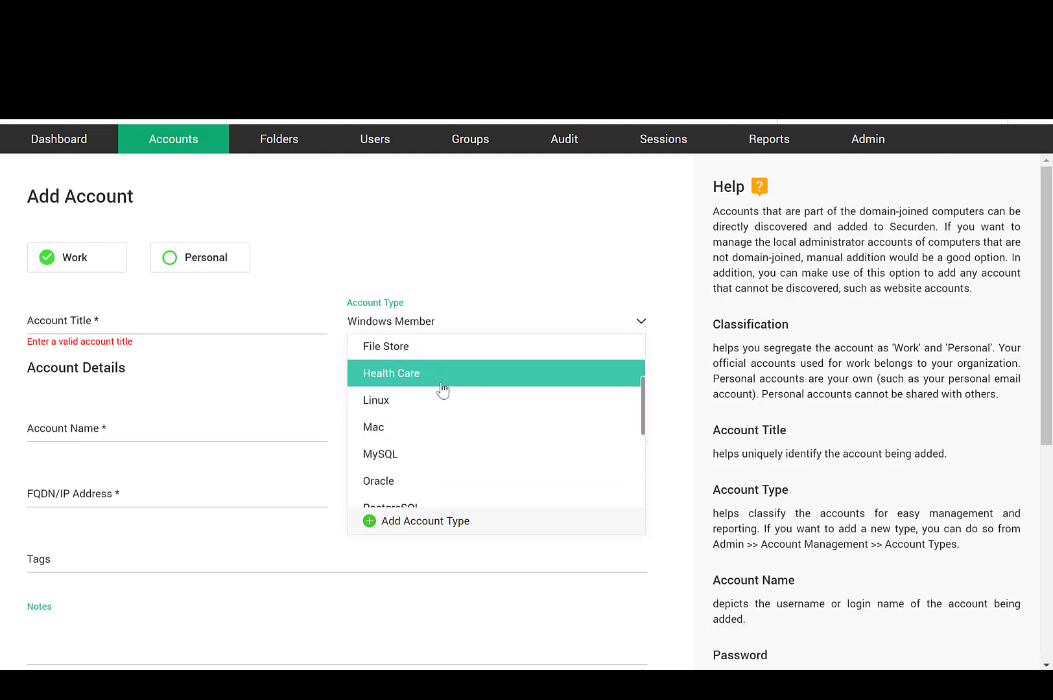
scroll(441, 388, down, 5)
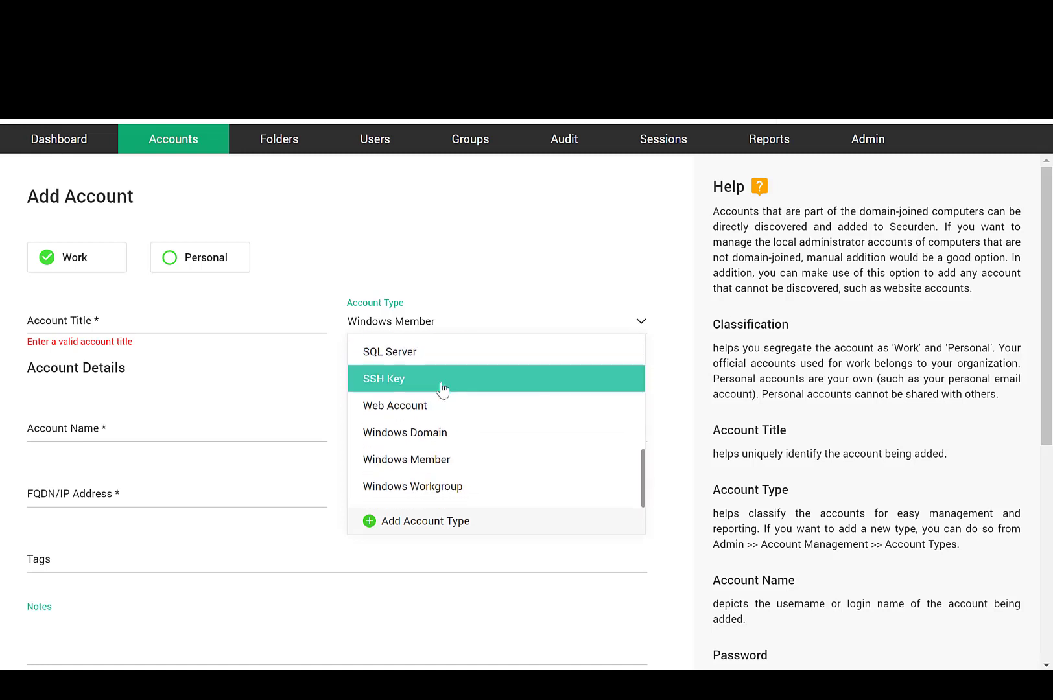
click(466, 559)
scroll(466, 559, down, 1)
scroll(467, 558, down, 1)
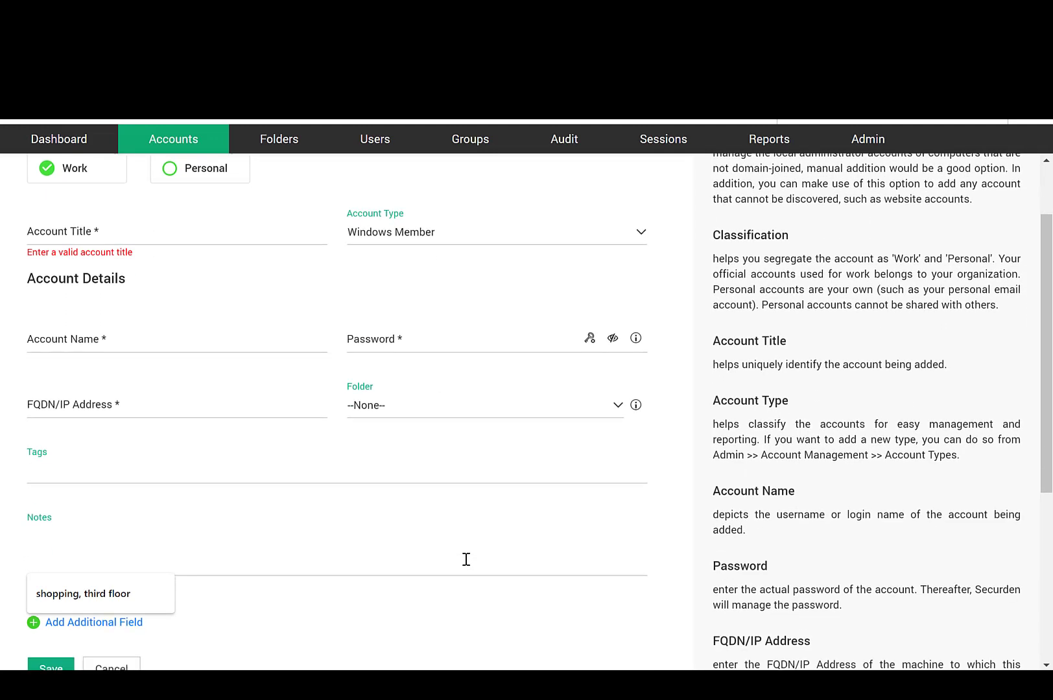
click(466, 559)
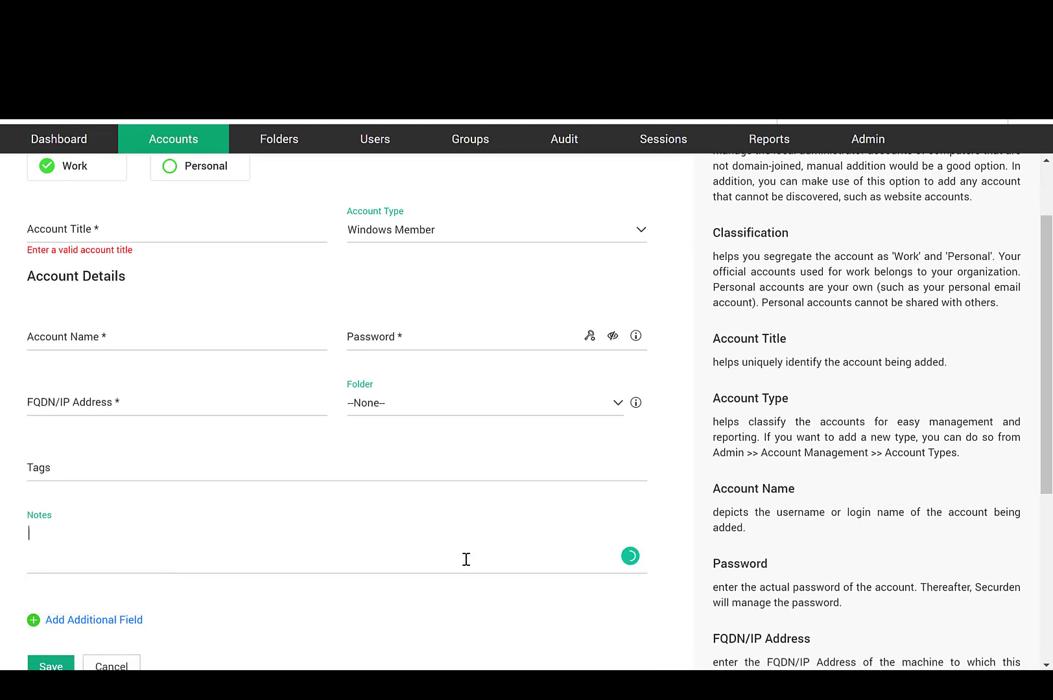
scroll(466, 559, down, 1)
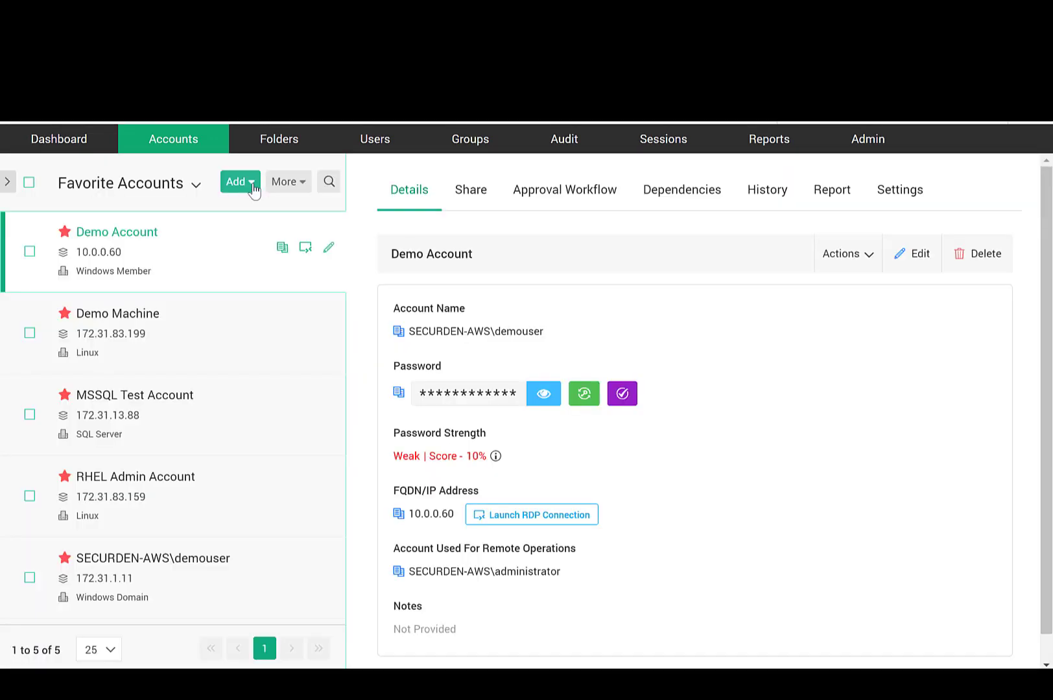
Preview the Add SSH Keys form, then reveal Demo Account's password in plain text
click(250, 184)
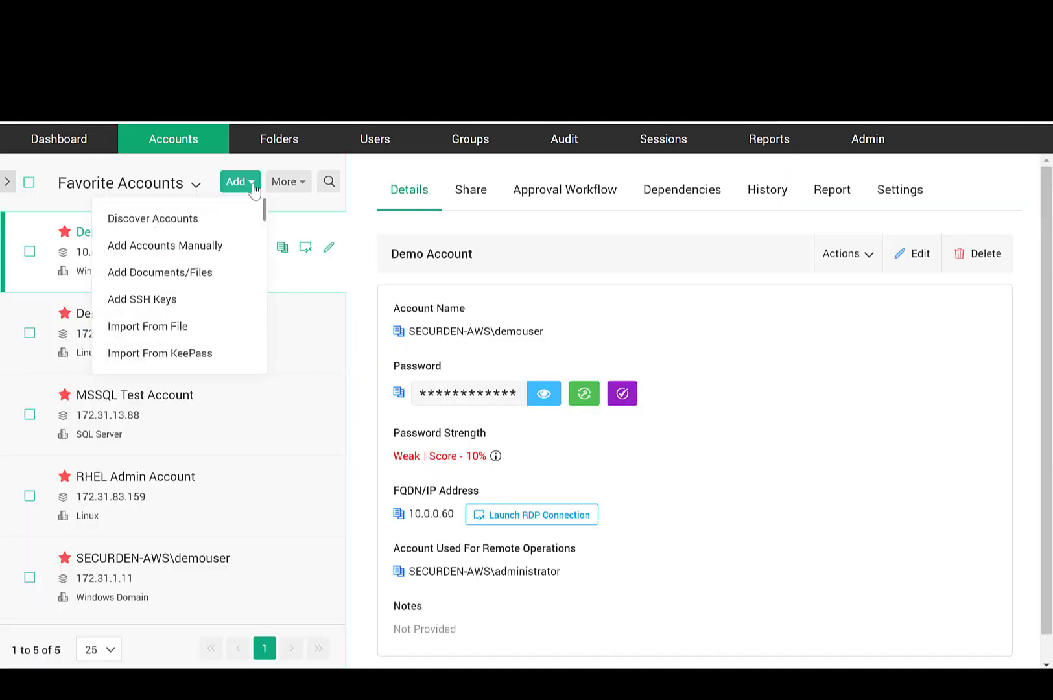
click(171, 305)
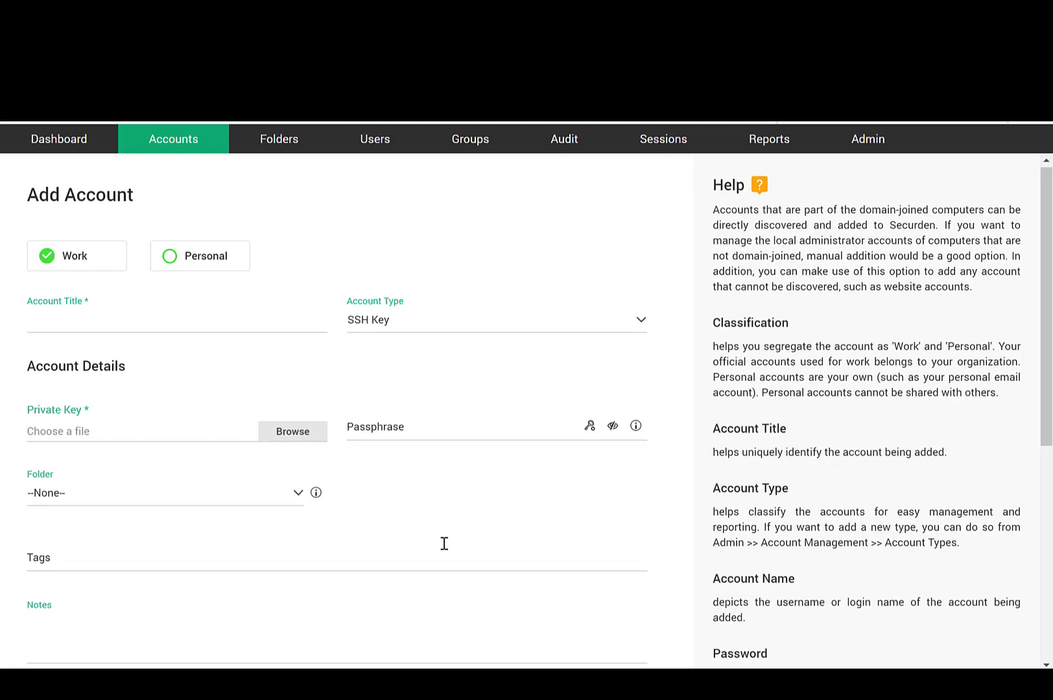
scroll(444, 543, down, 1)
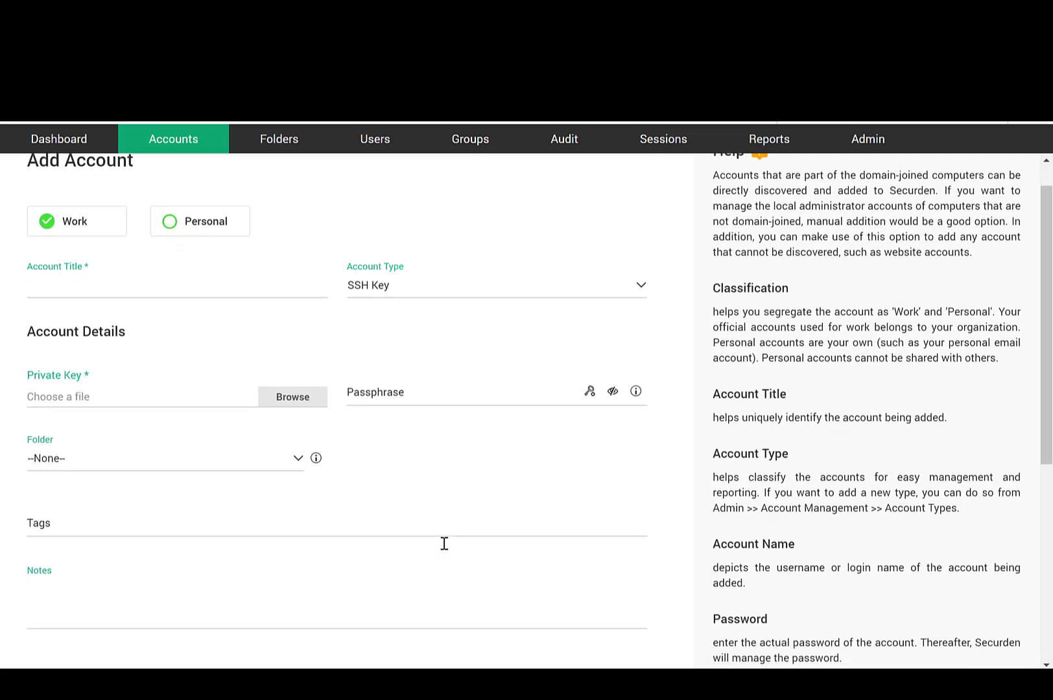
scroll(444, 543, down, 1)
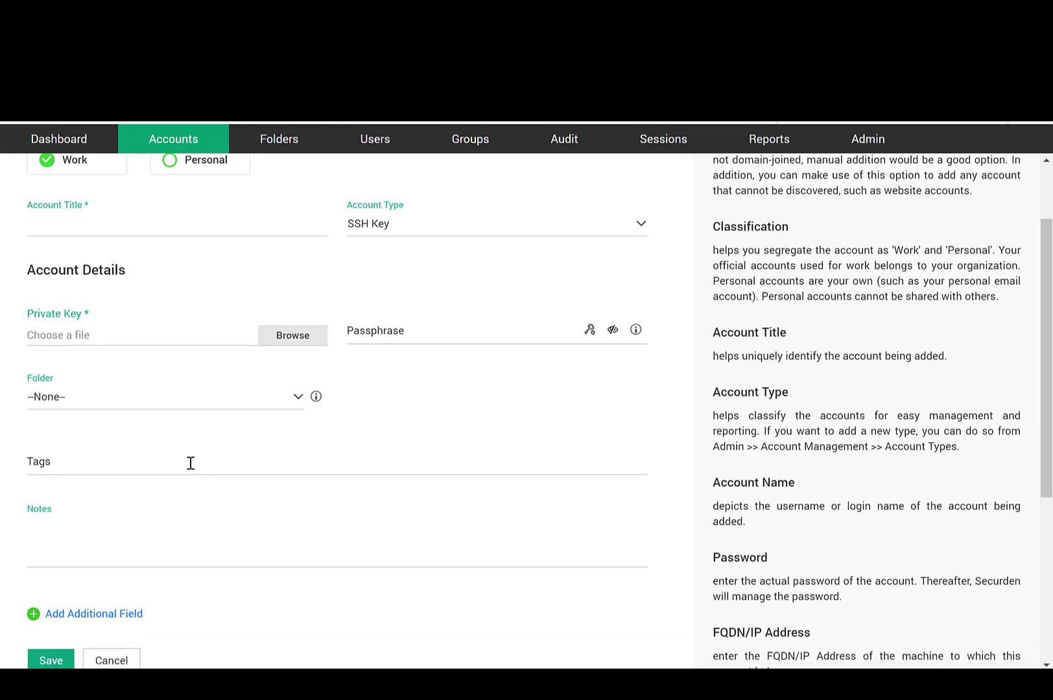
scroll(171, 537, down, 1)
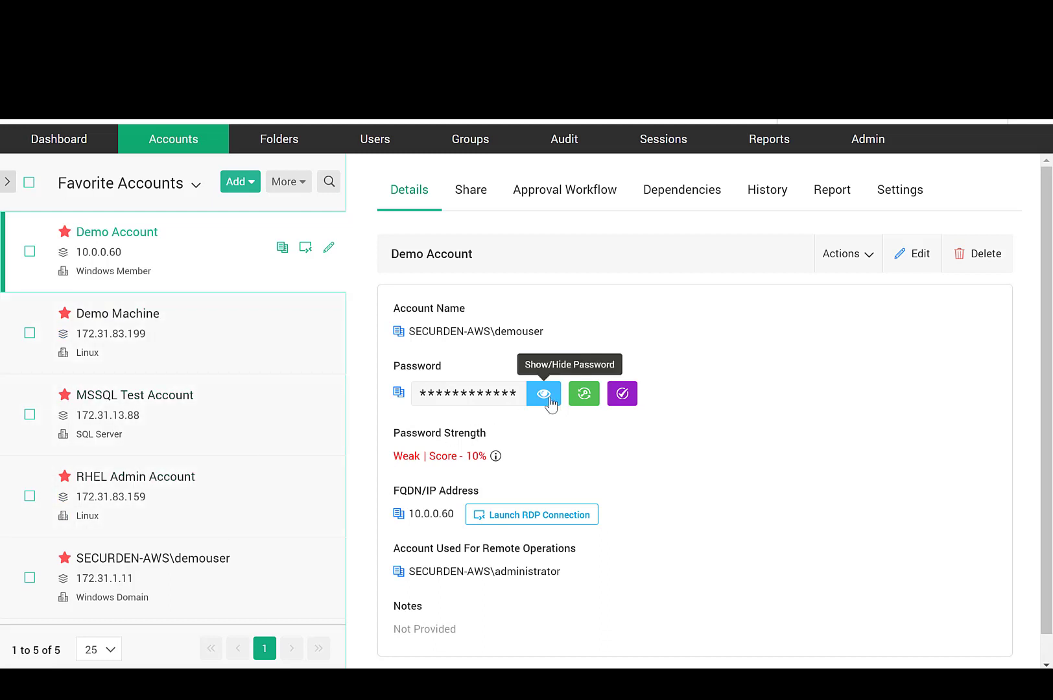
click(549, 400)
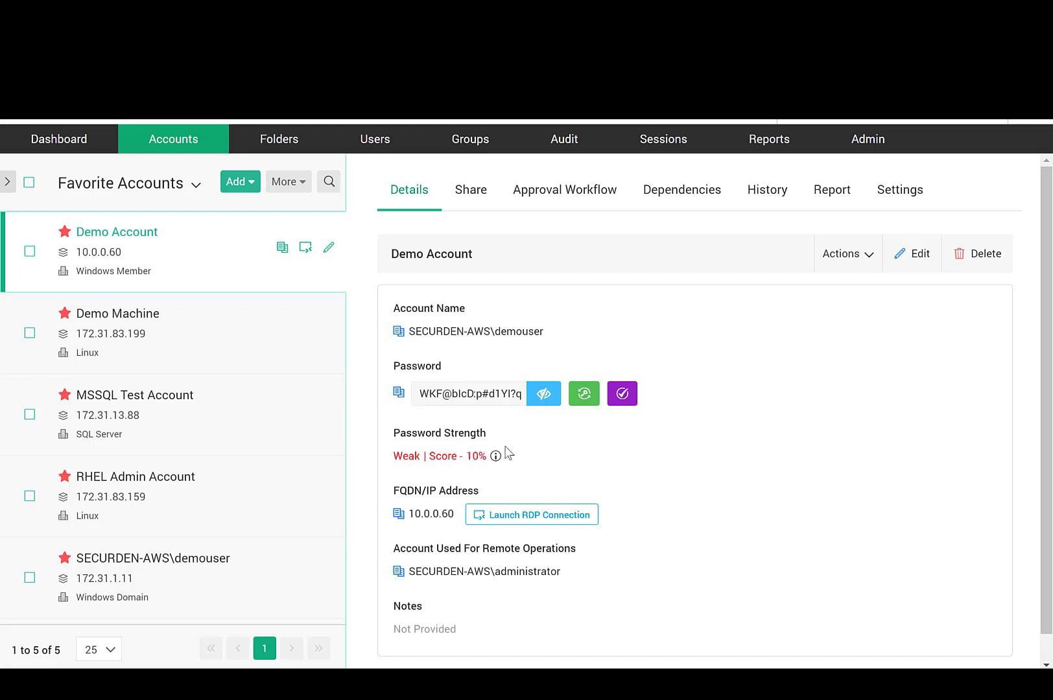
Generate and reveal a new Demo Account password with remote-machine change ticked, then cancel
click(584, 398)
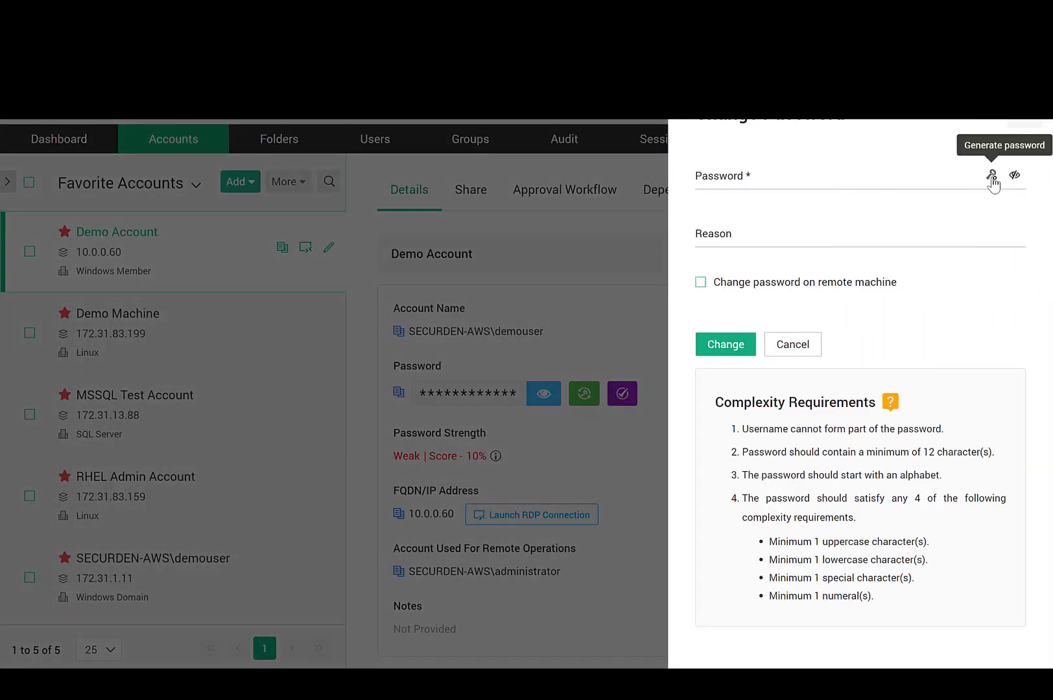
click(991, 176)
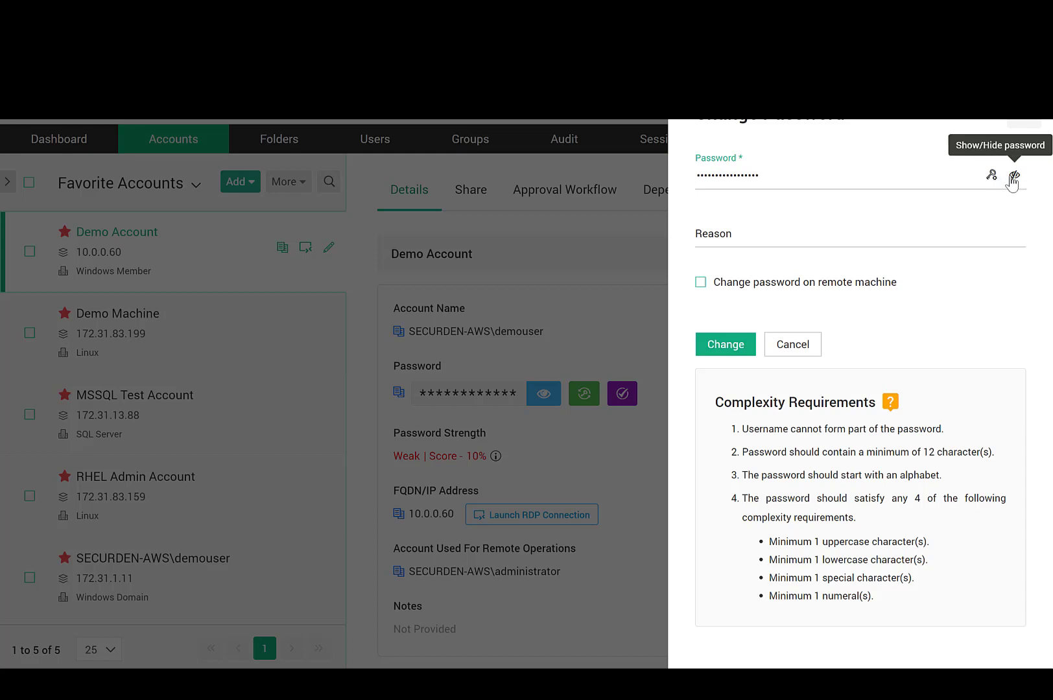
click(1013, 177)
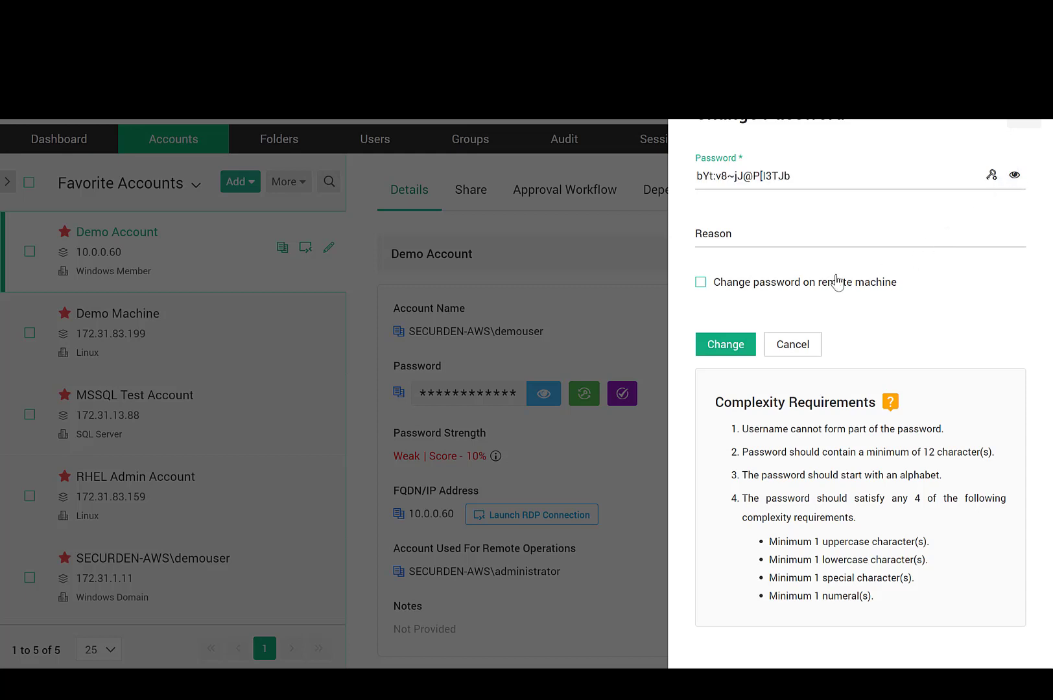
click(700, 283)
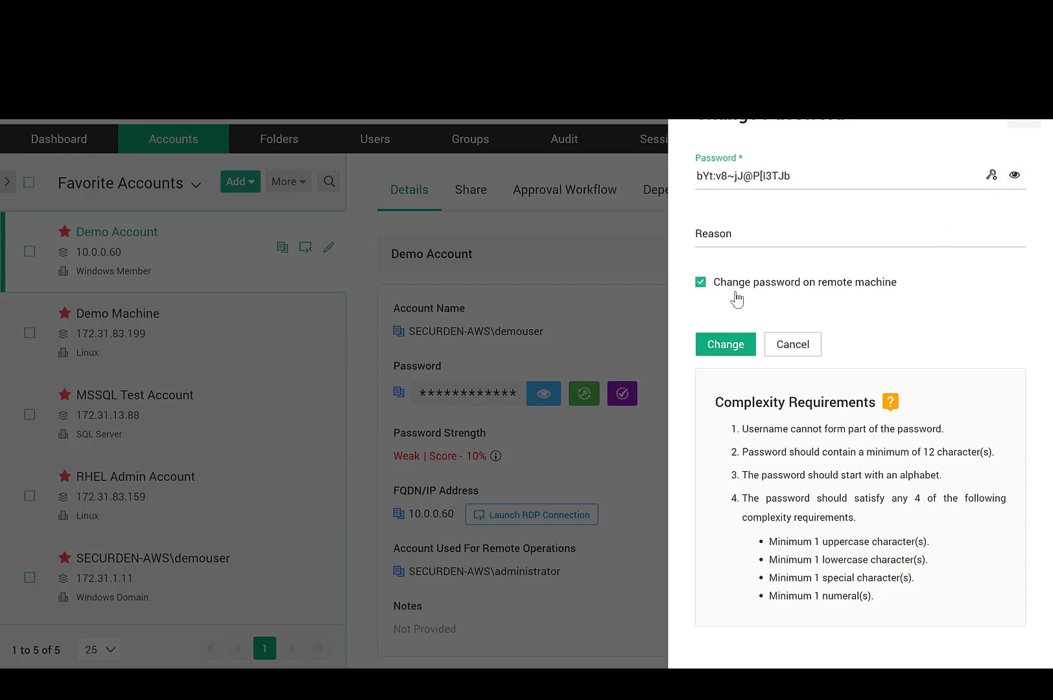
click(804, 347)
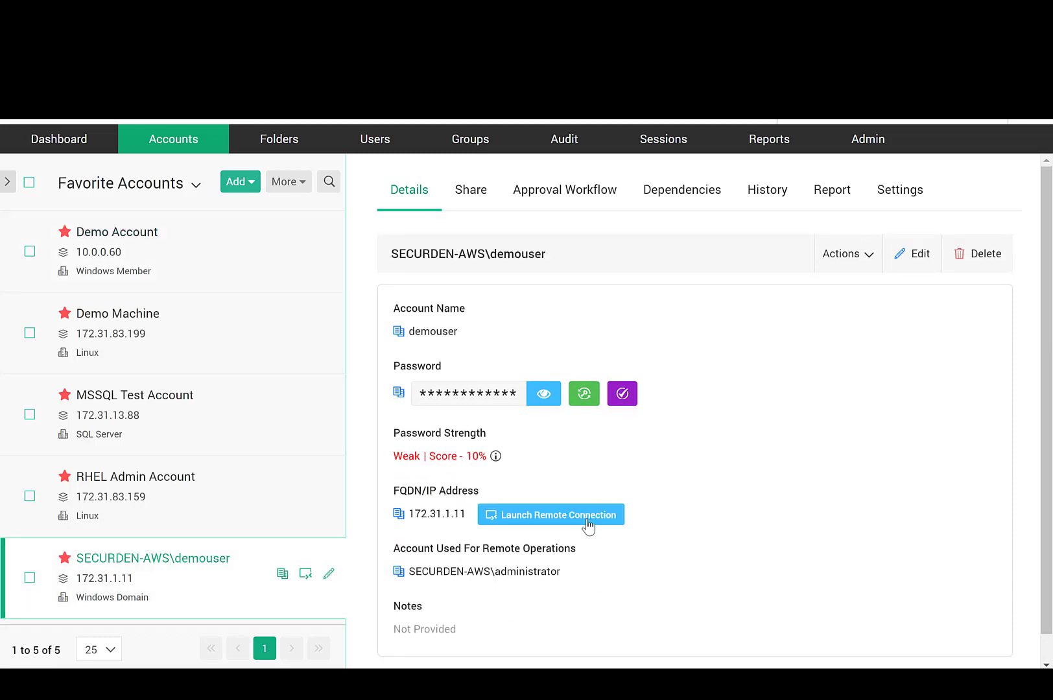
Select Demo Account, view its RDP launch options, and expand Show More Details
click(162, 244)
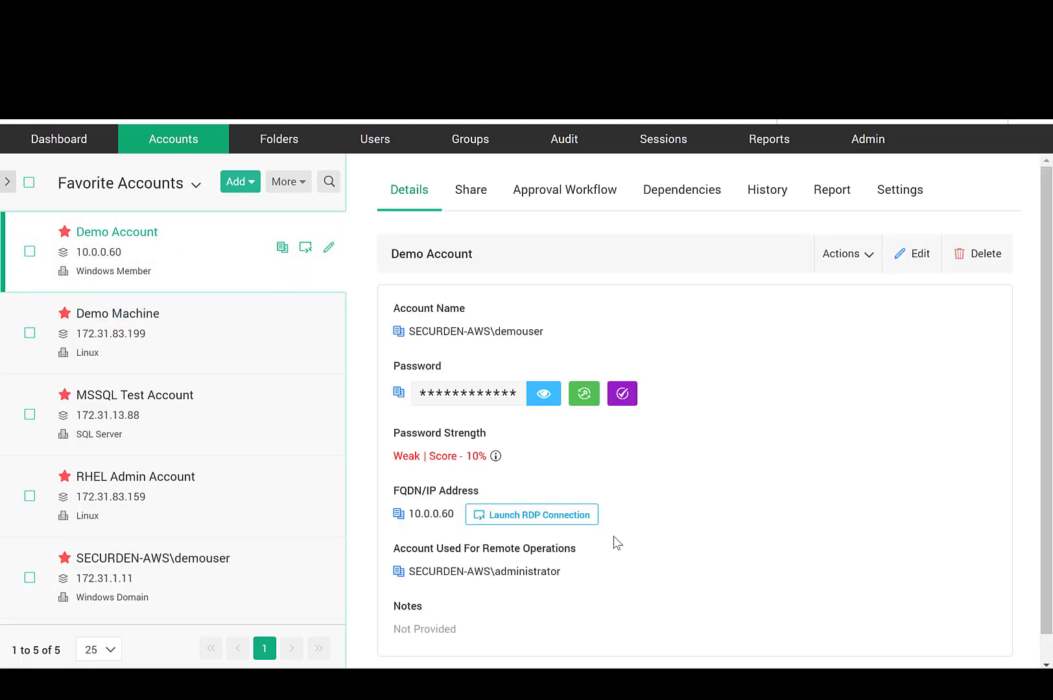
click(570, 522)
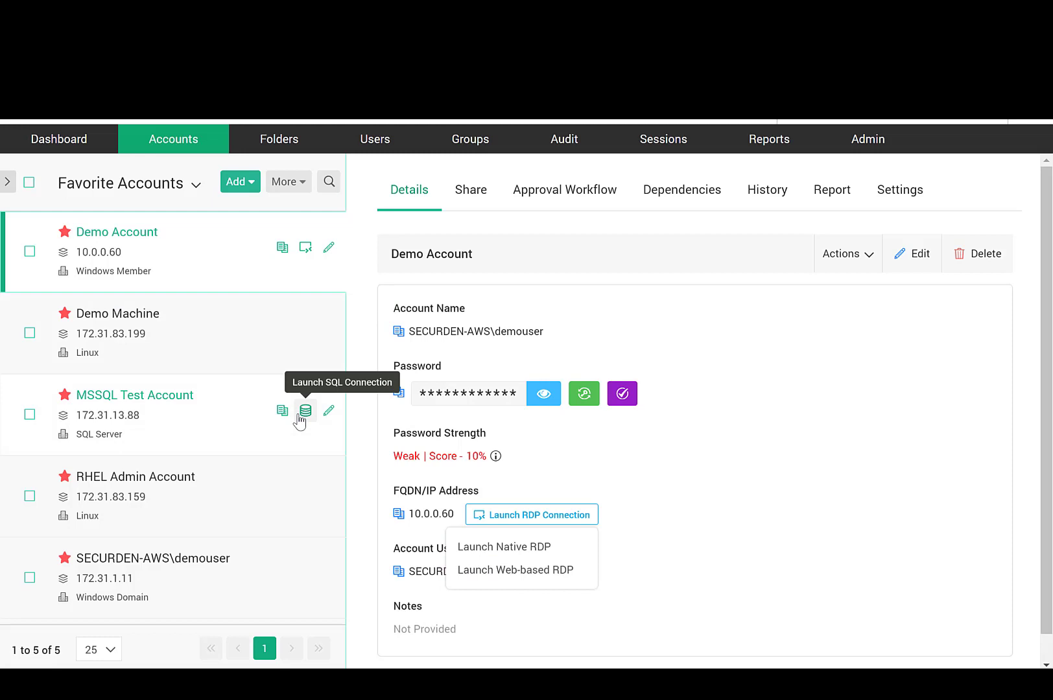
scroll(749, 573, down, 1)
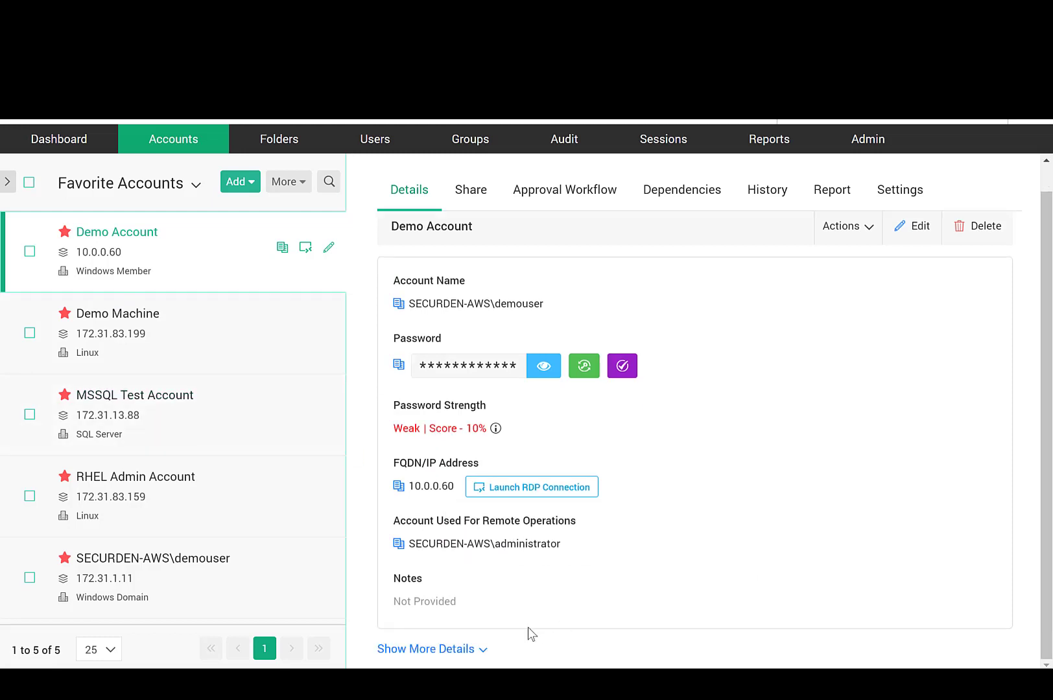
click(451, 650)
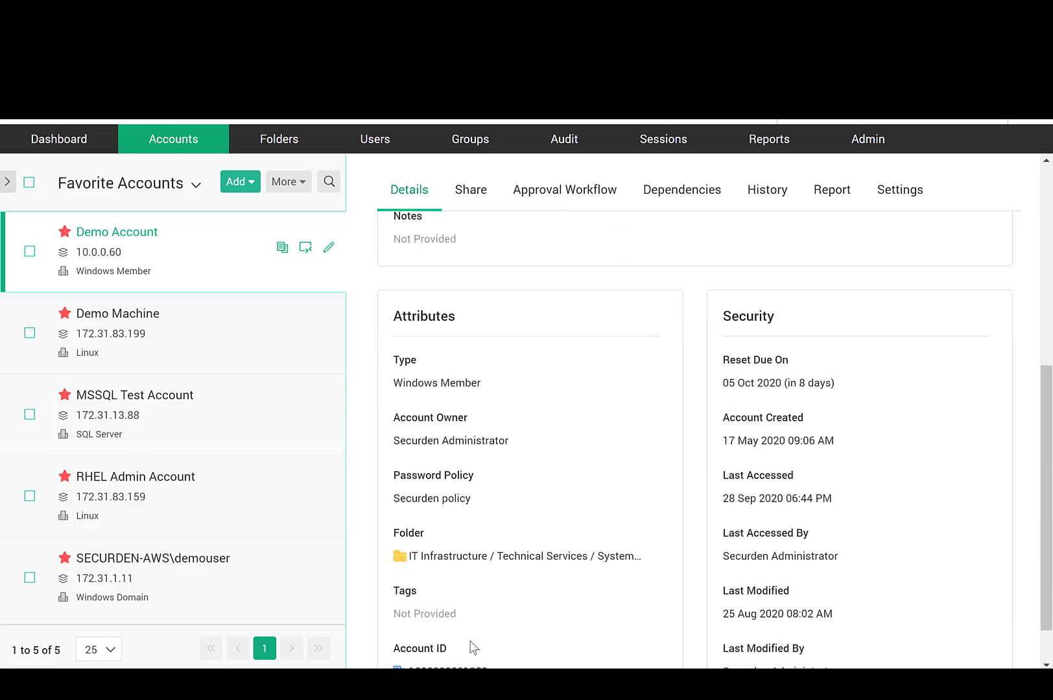
scroll(616, 602, down, 2)
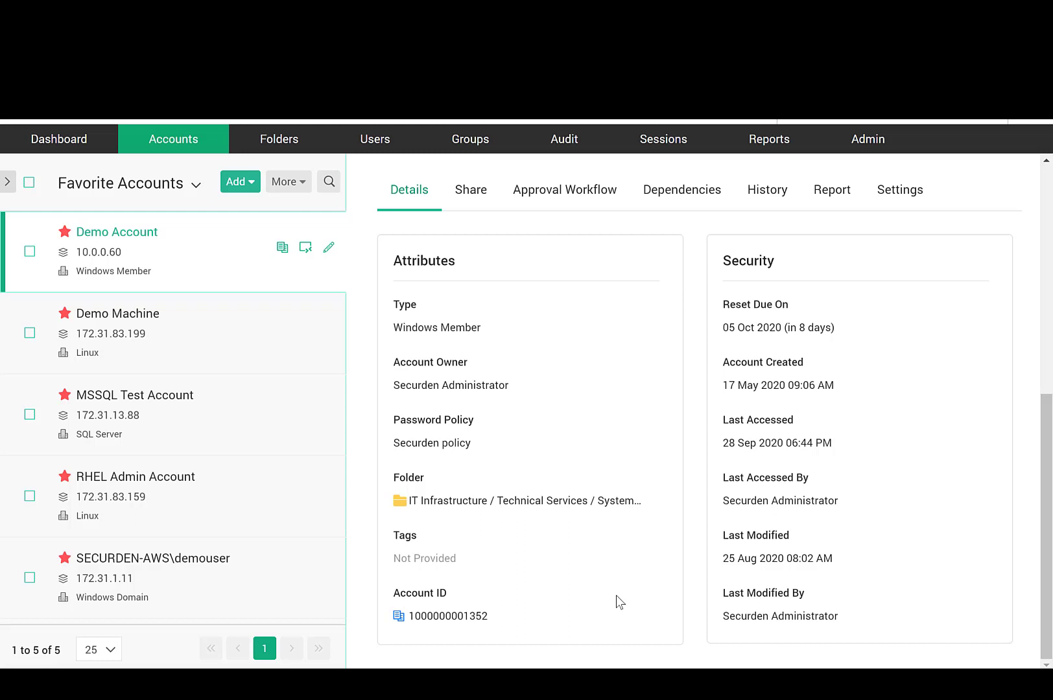
click(472, 190)
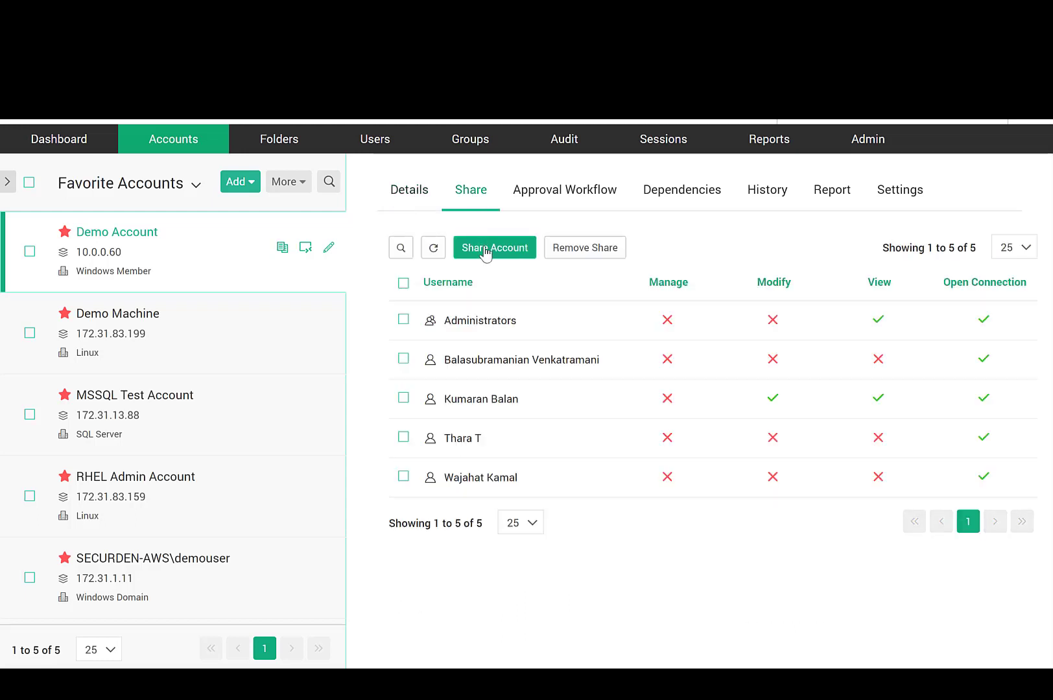
click(487, 250)
click(497, 353)
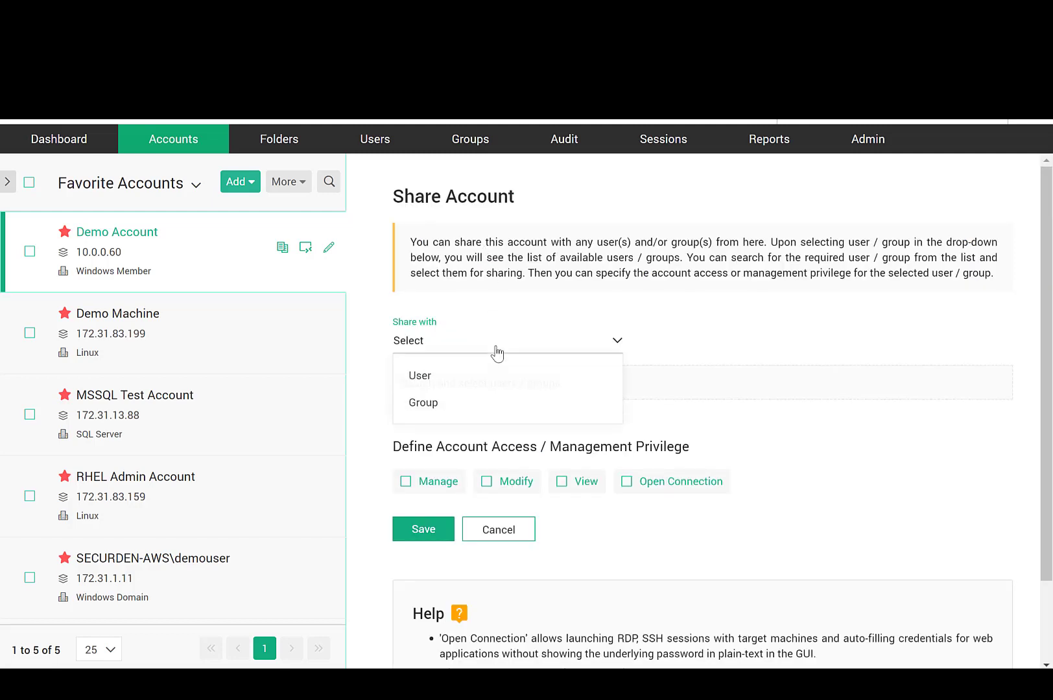
click(700, 365)
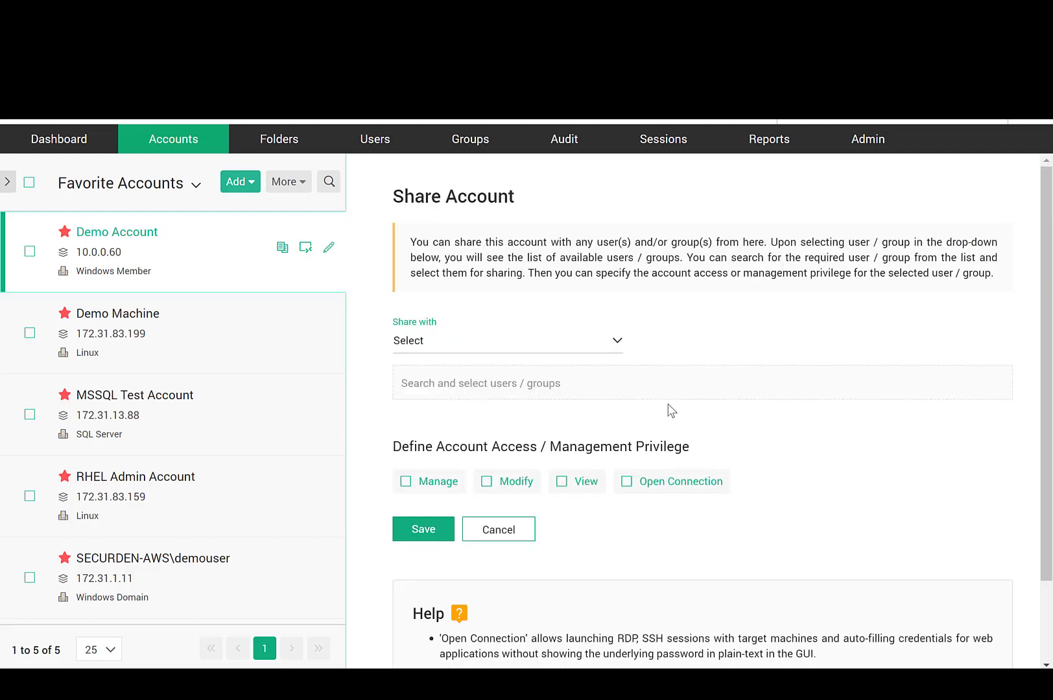
click(567, 487)
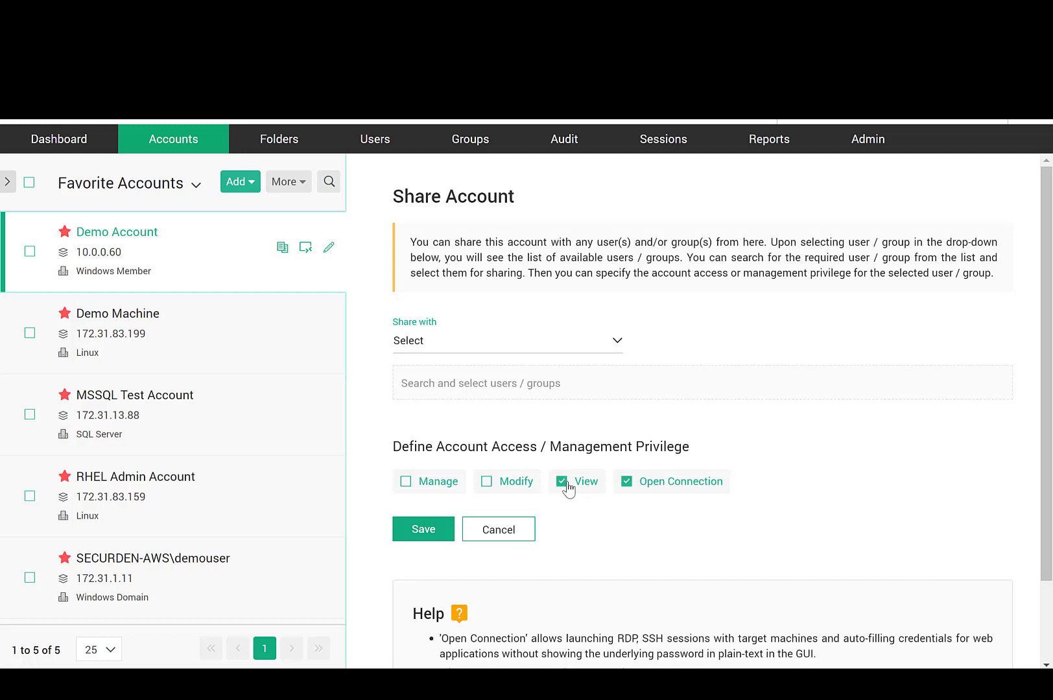
click(490, 486)
click(412, 487)
click(410, 486)
click(487, 488)
click(562, 484)
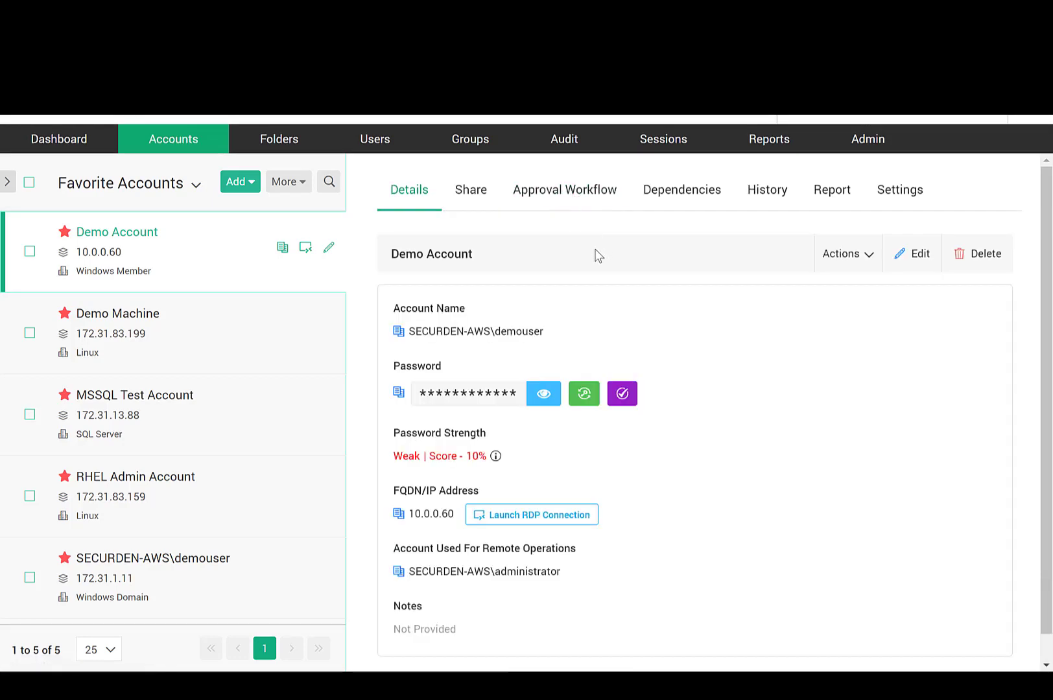
Open Demo Account's Approval Workflow tab and scroll through its options
click(582, 201)
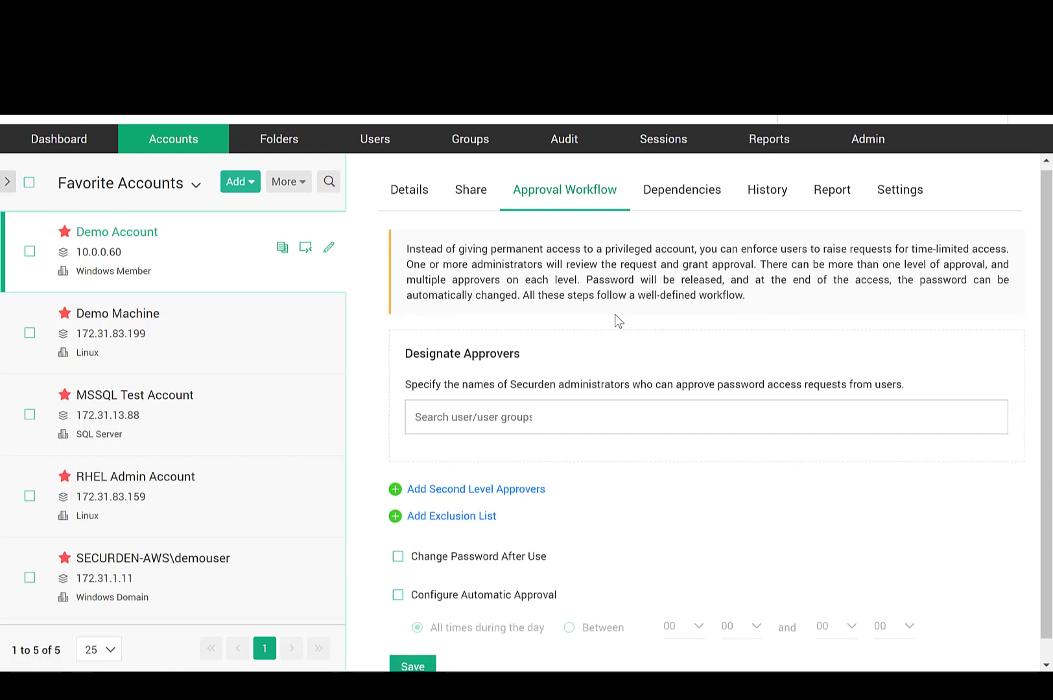
scroll(616, 315, down, 1)
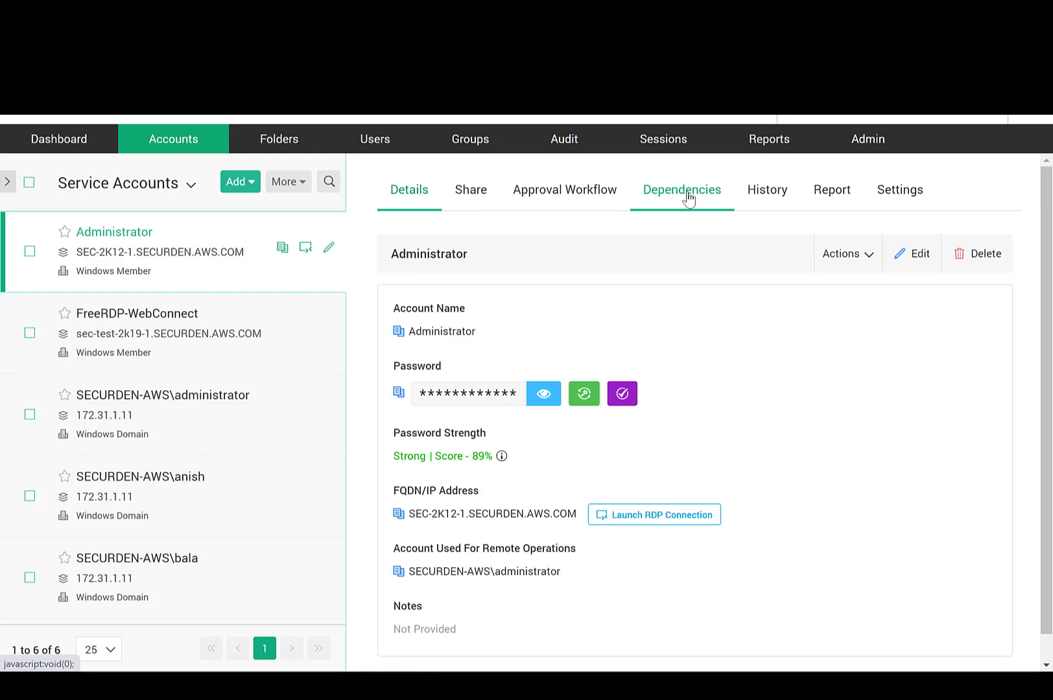
List the Administrator account's dependencies: two scheduled tasks on SEC-2K12-1
click(689, 196)
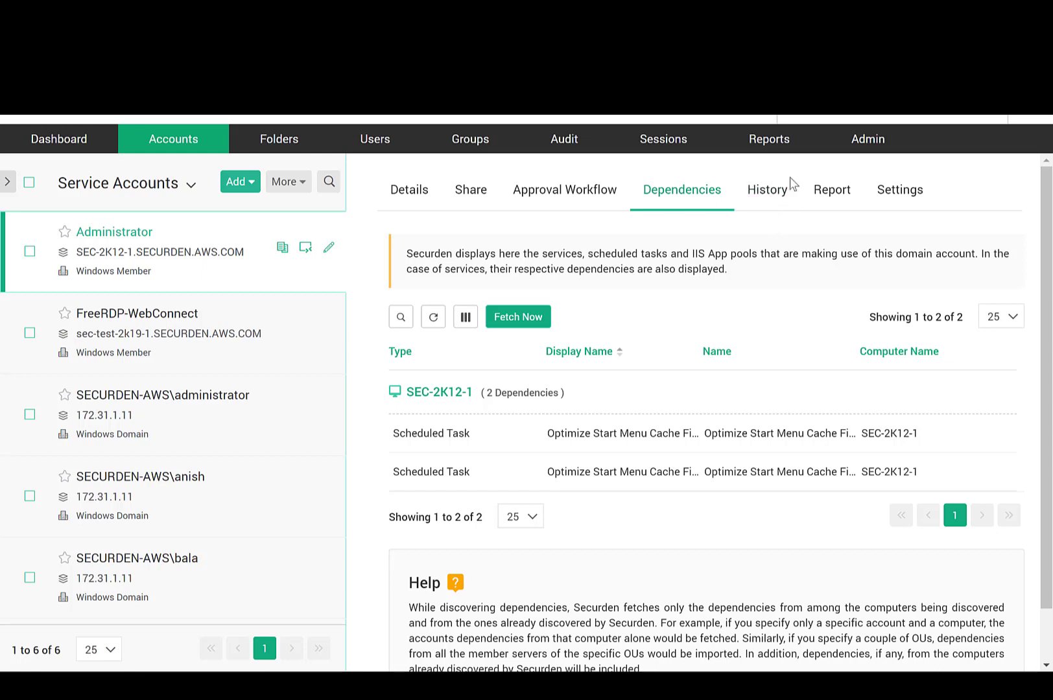
Check the password change history, then scroll through the SECURDEN-AWS\administrator usage report
click(783, 201)
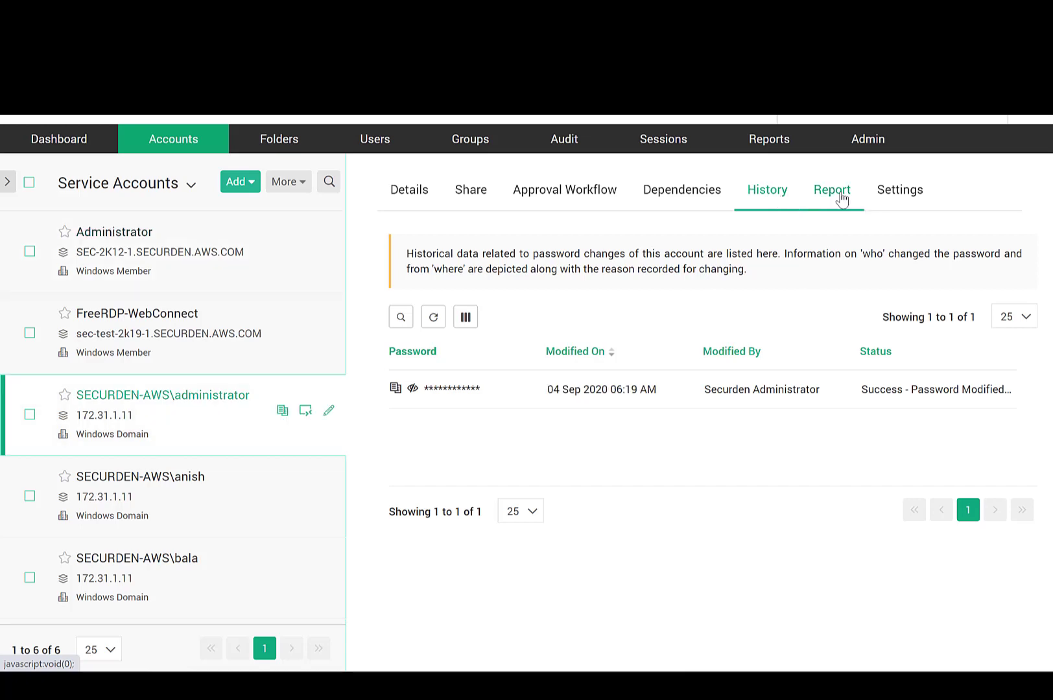
click(839, 197)
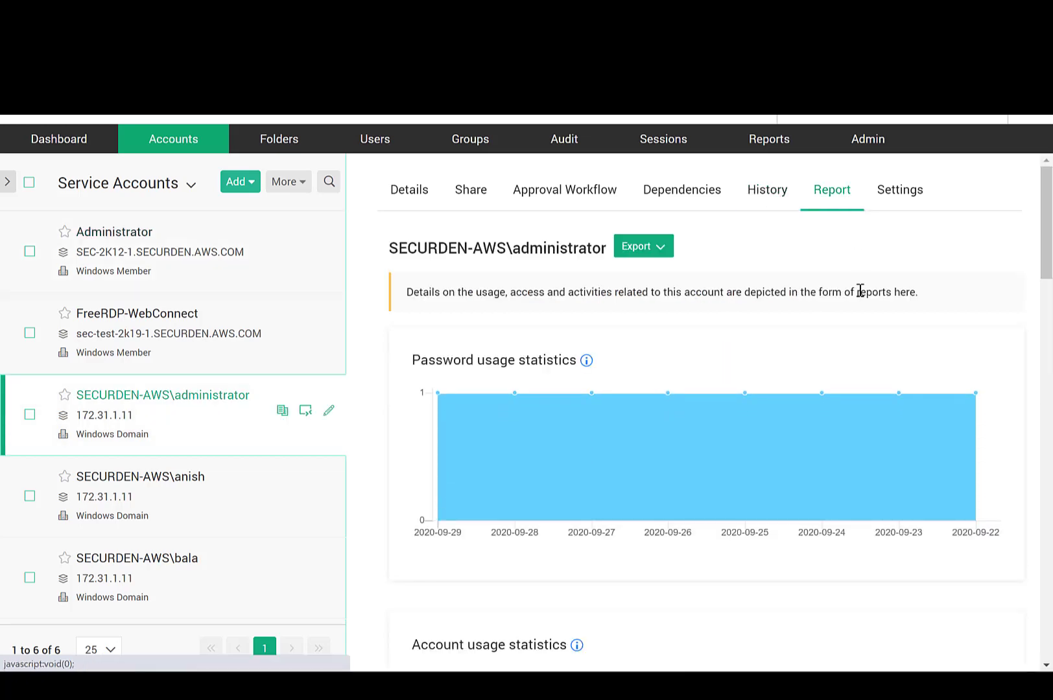
scroll(861, 299, down, 5)
scroll(861, 300, down, 3)
scroll(861, 300, down, 12)
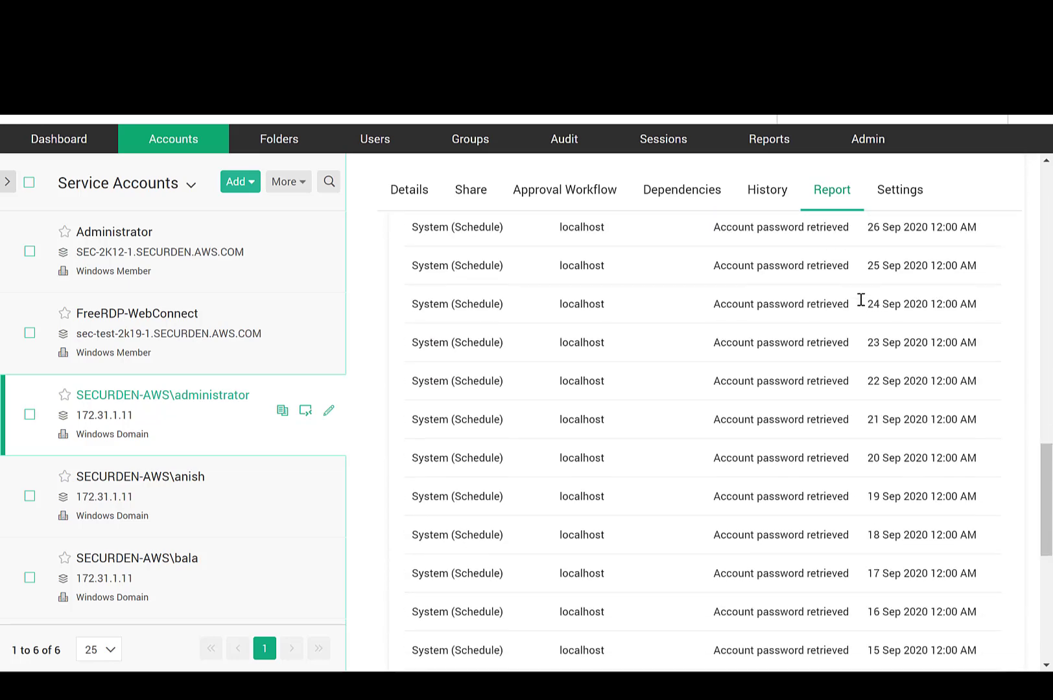
scroll(861, 300, down, 4)
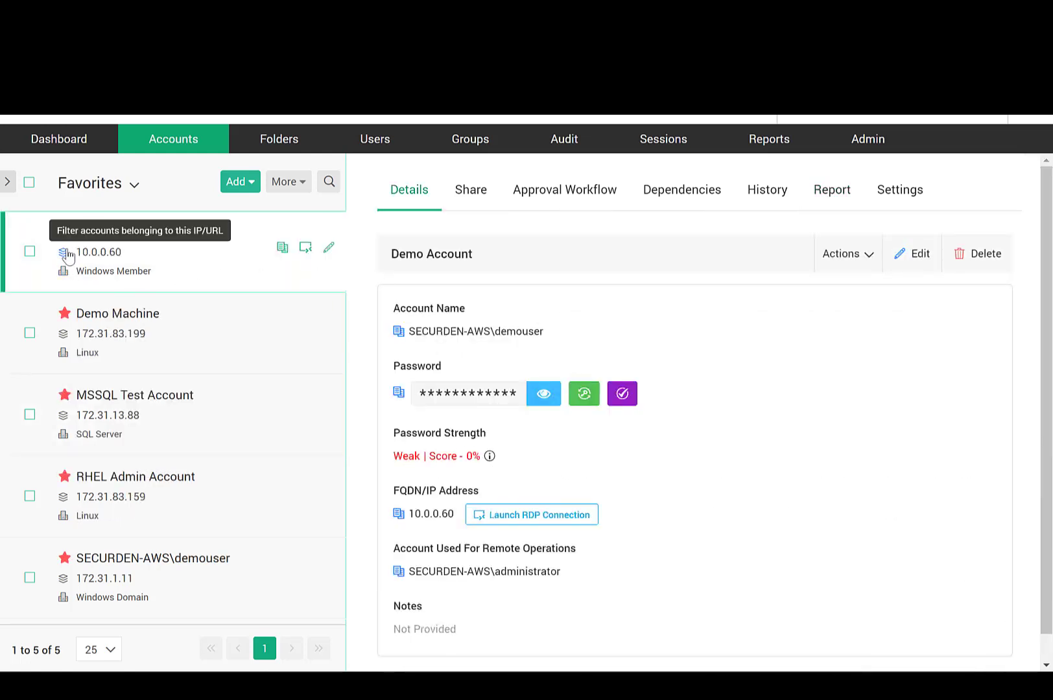
Open the Offline Access export page from the bulk actions menu and enter an encryption passphrase
click(303, 188)
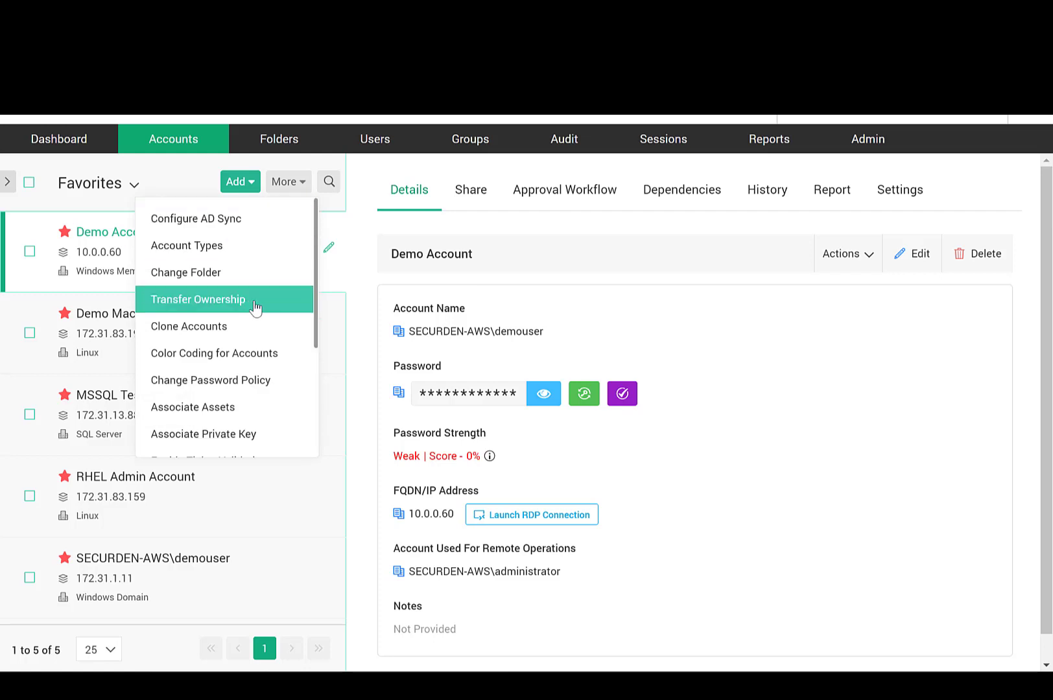
scroll(255, 307, down, 3)
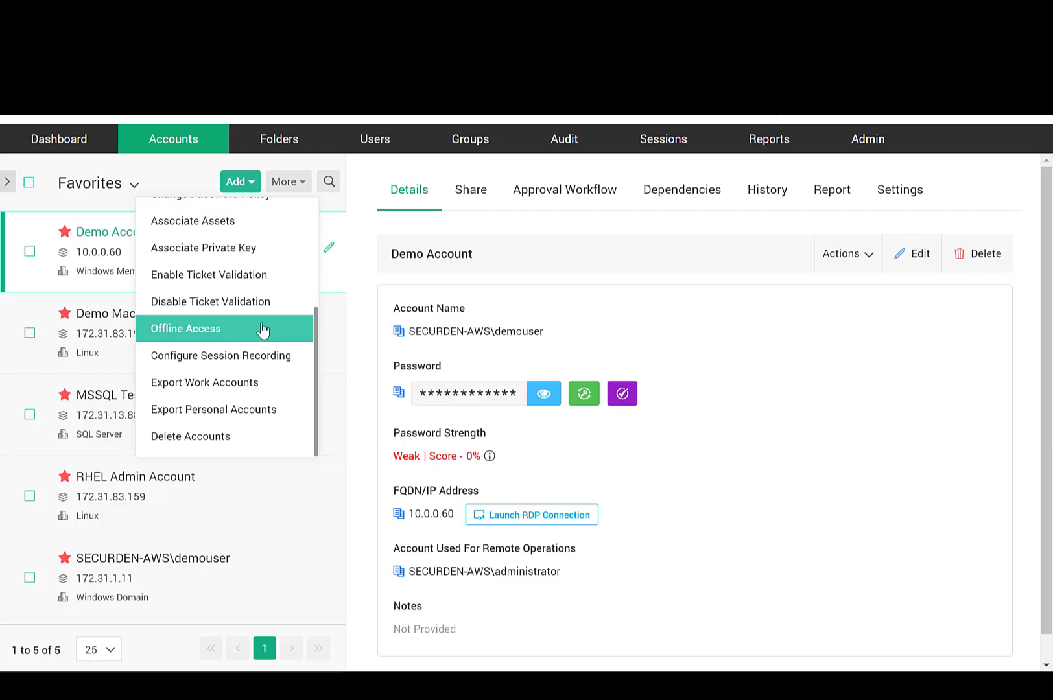
click(262, 330)
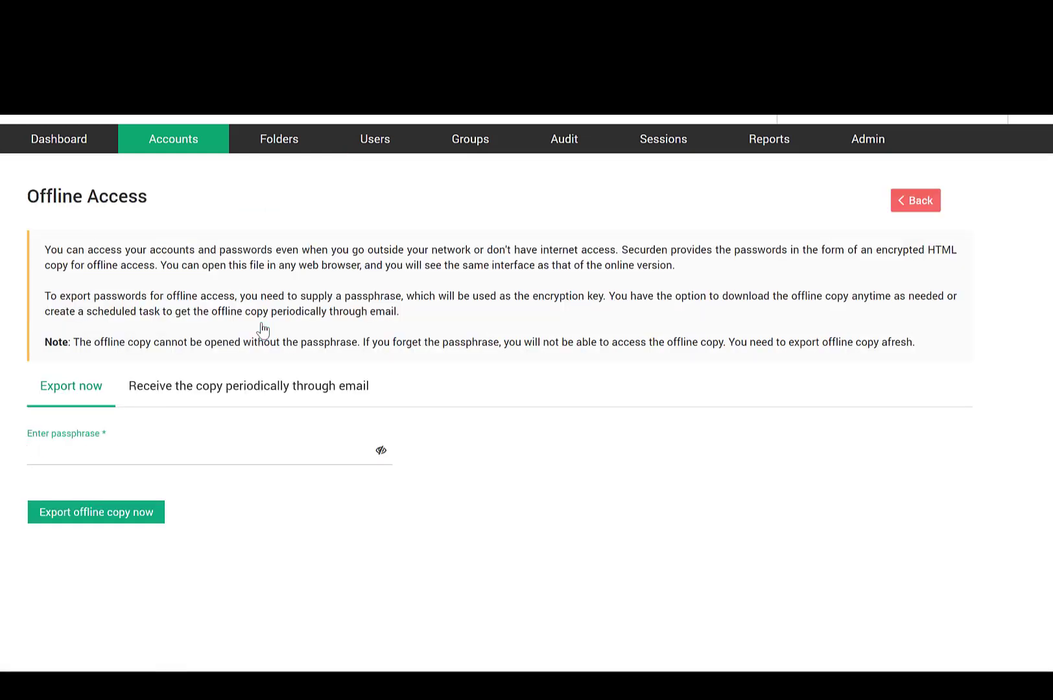
text(••••••••)
Browse Folders and view the folder's sharing list and the Share Folder form
click(189, 144)
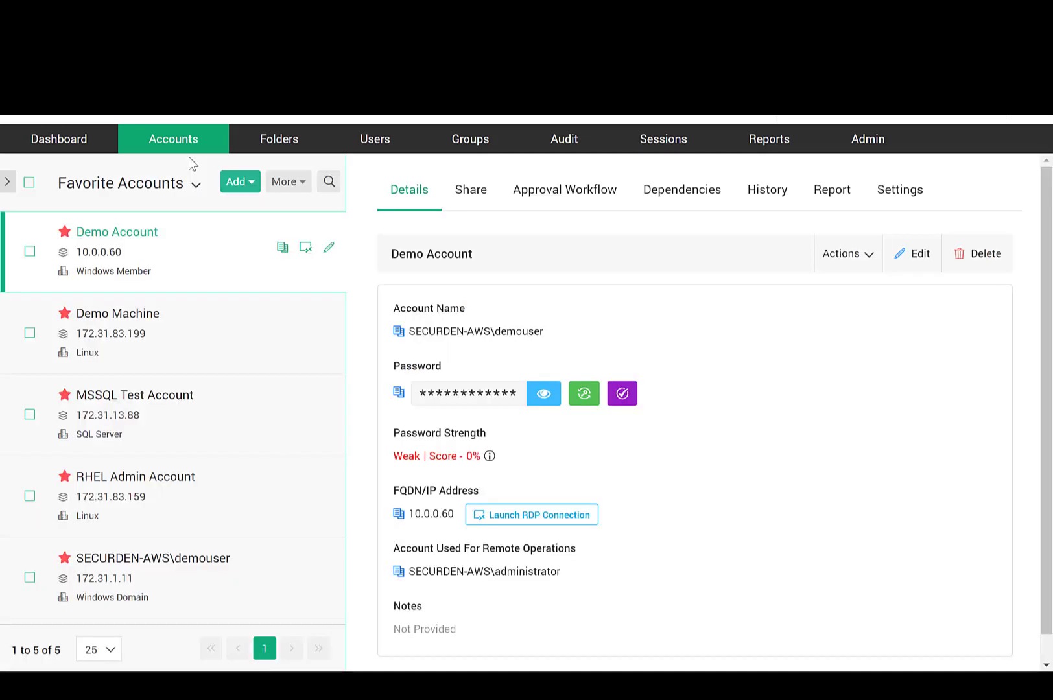
click(274, 141)
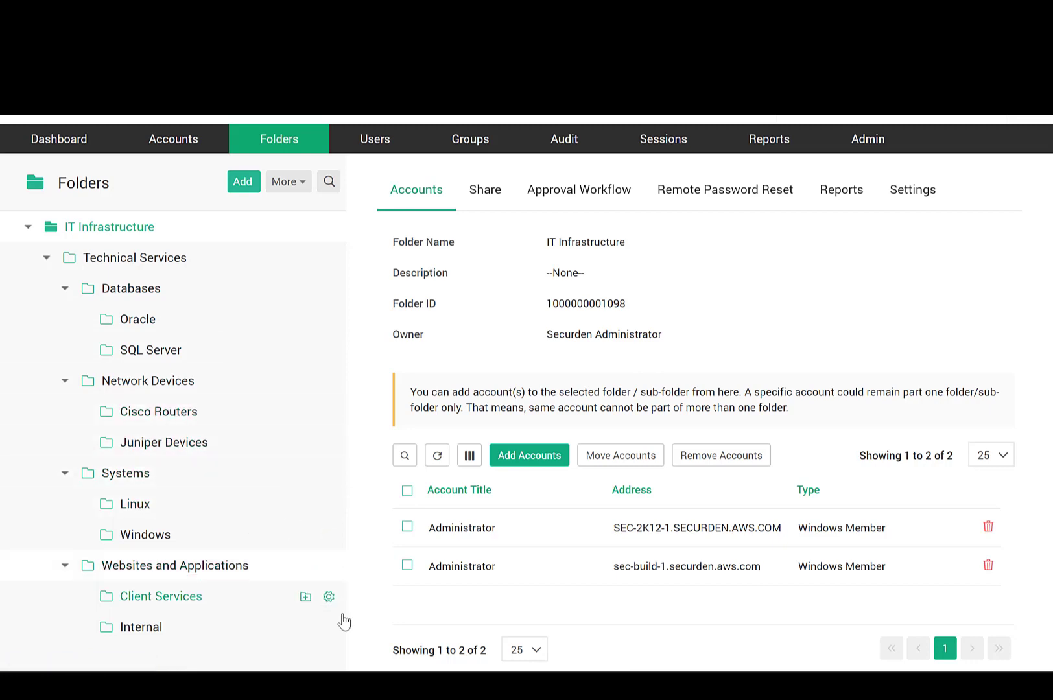
click(487, 203)
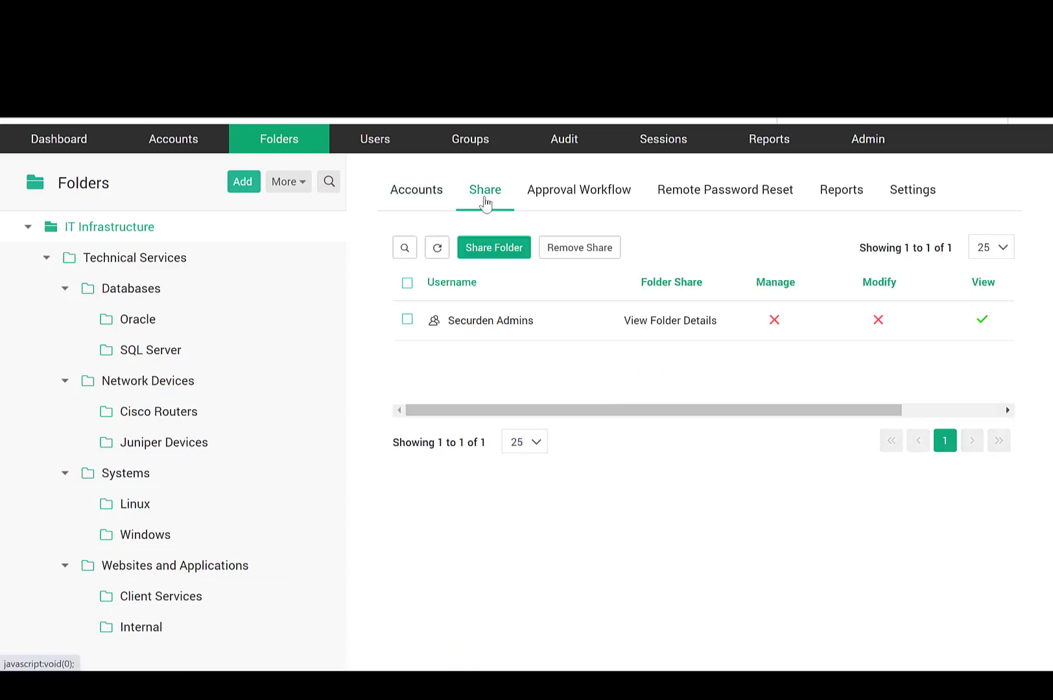
click(483, 247)
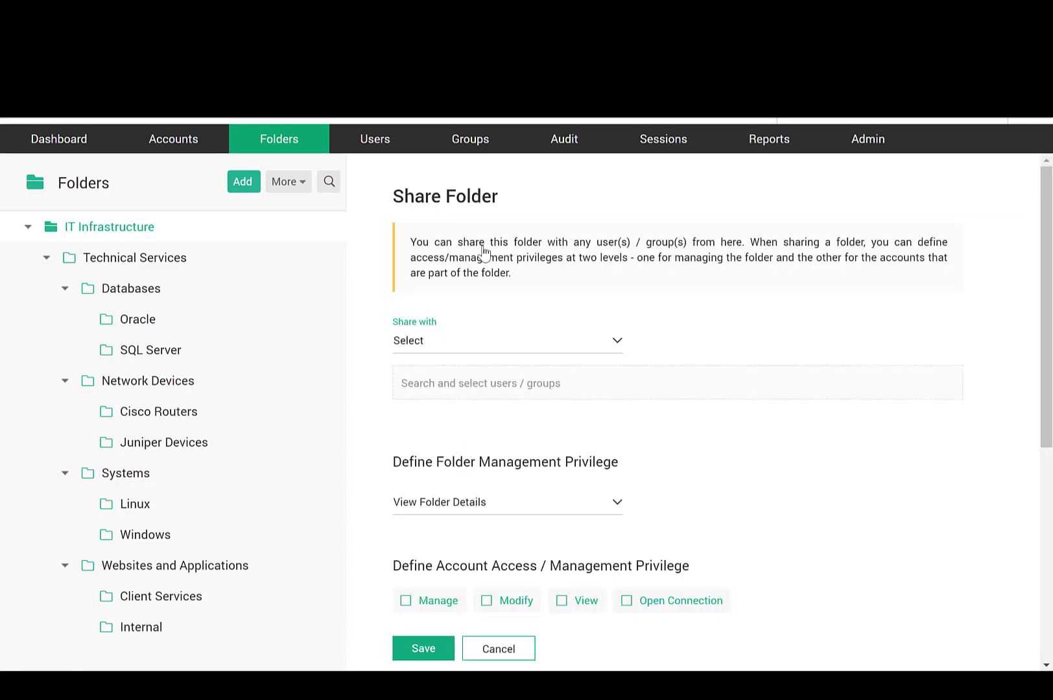
click(488, 349)
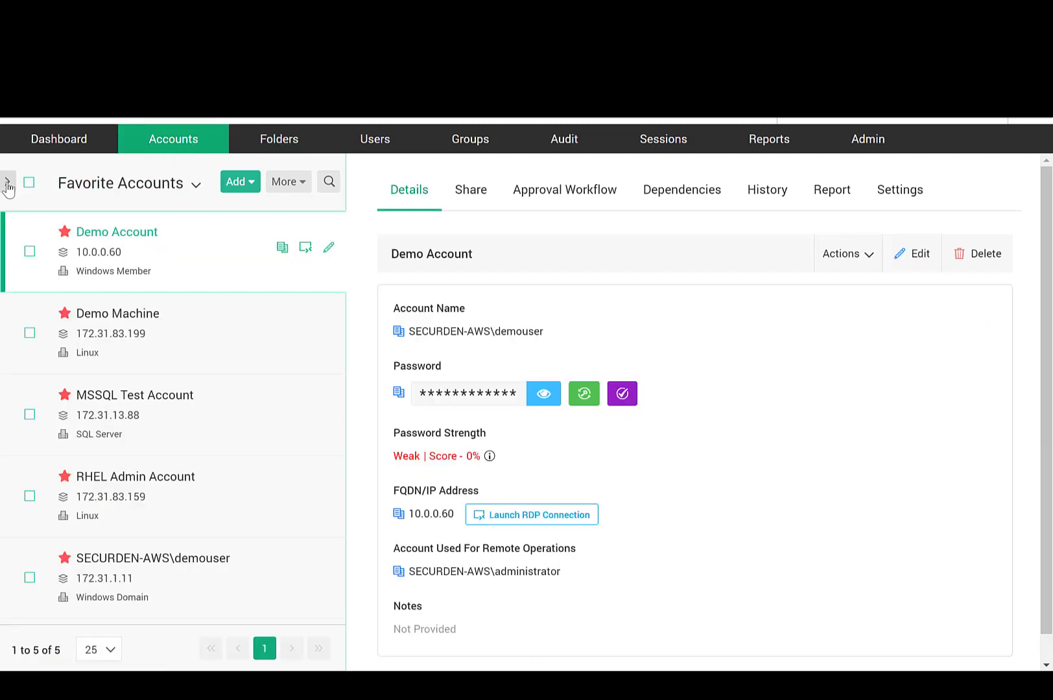
Expand the Folders tree beside the accounts list and scroll through it
click(7, 183)
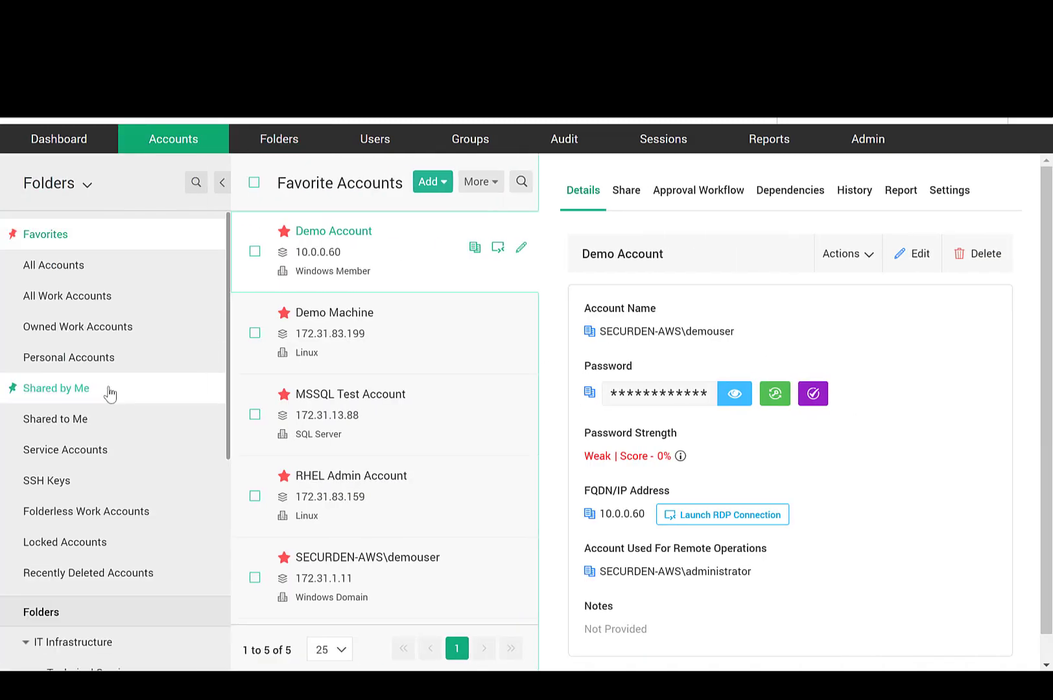
scroll(109, 392, down, 3)
scroll(110, 393, down, 3)
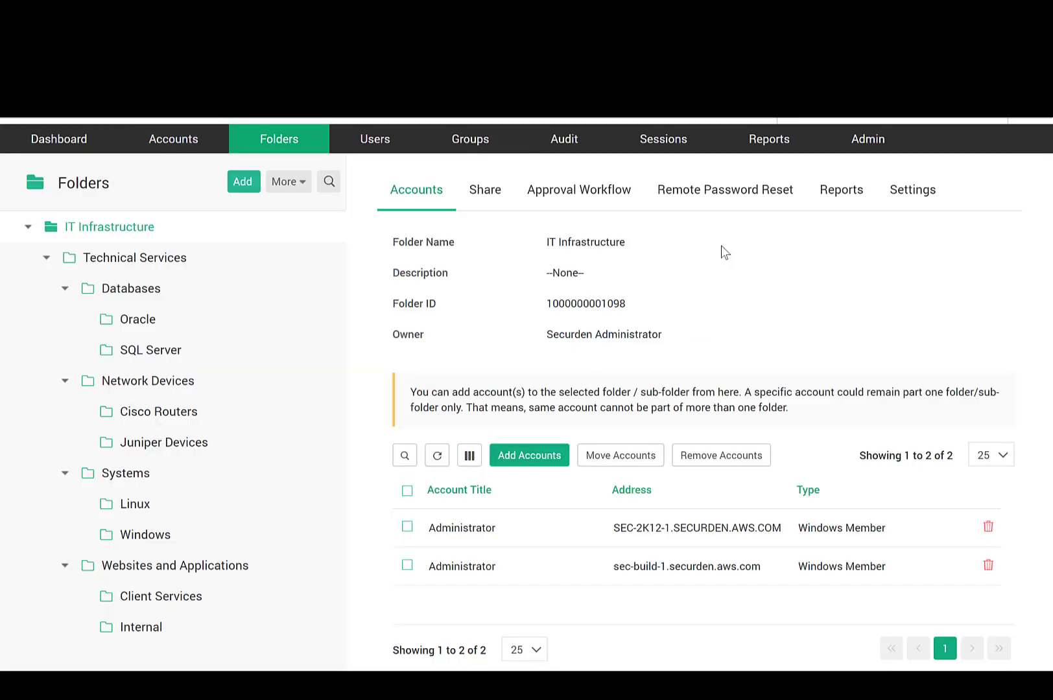
On IT Infrastructure's Remote Password Reset tab, choose Reset Periodically and review the schedule fields
click(736, 191)
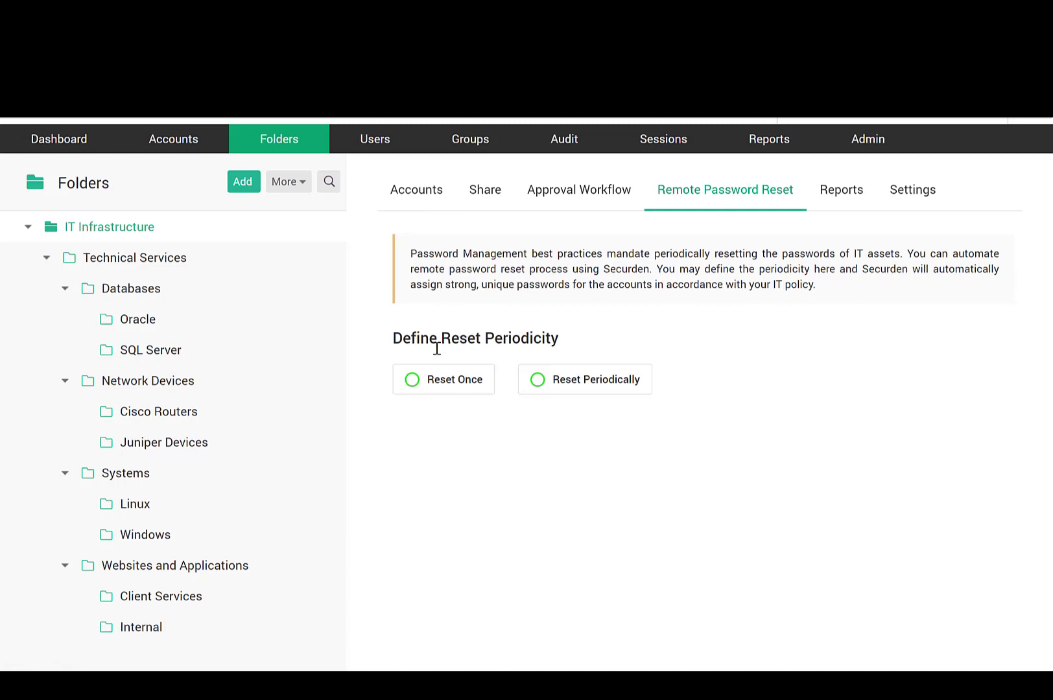
click(412, 384)
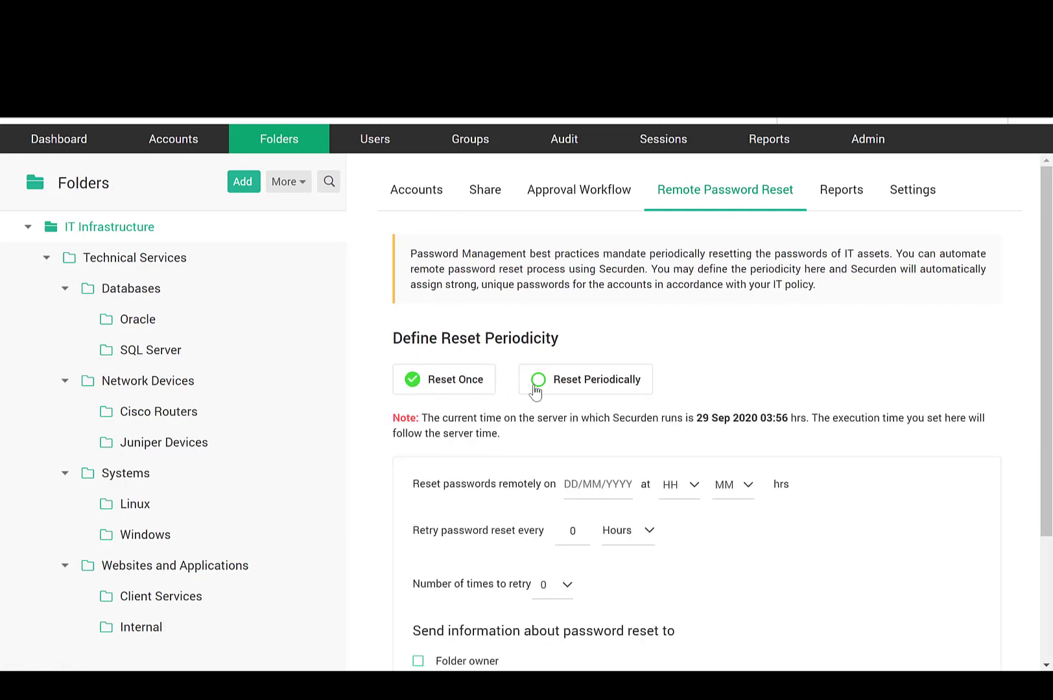
click(537, 388)
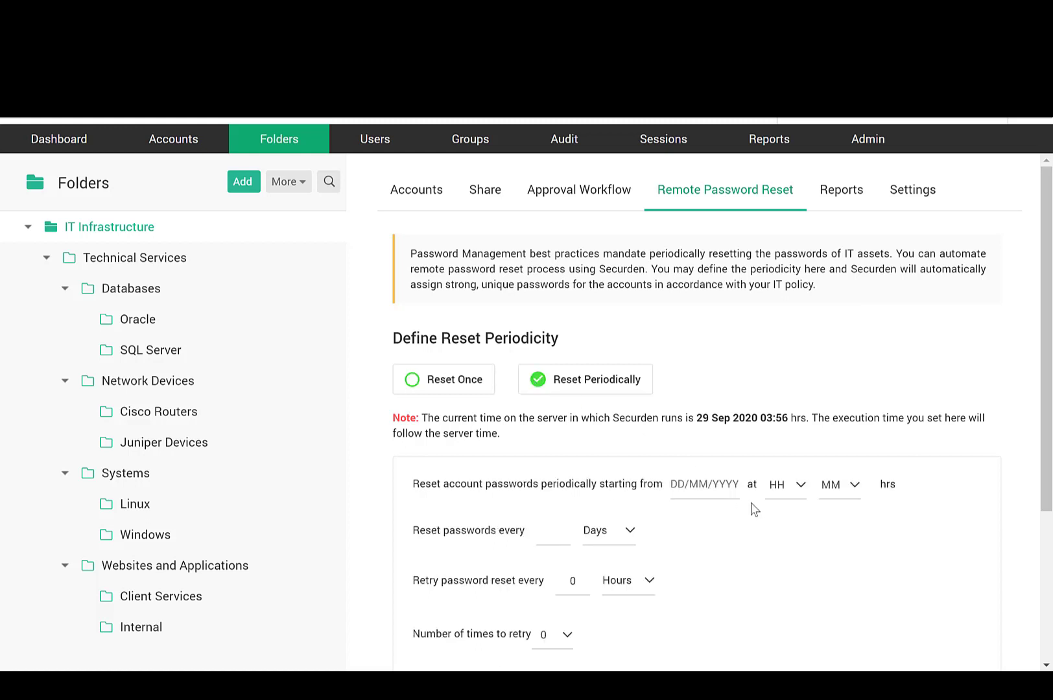
scroll(775, 510, down, 3)
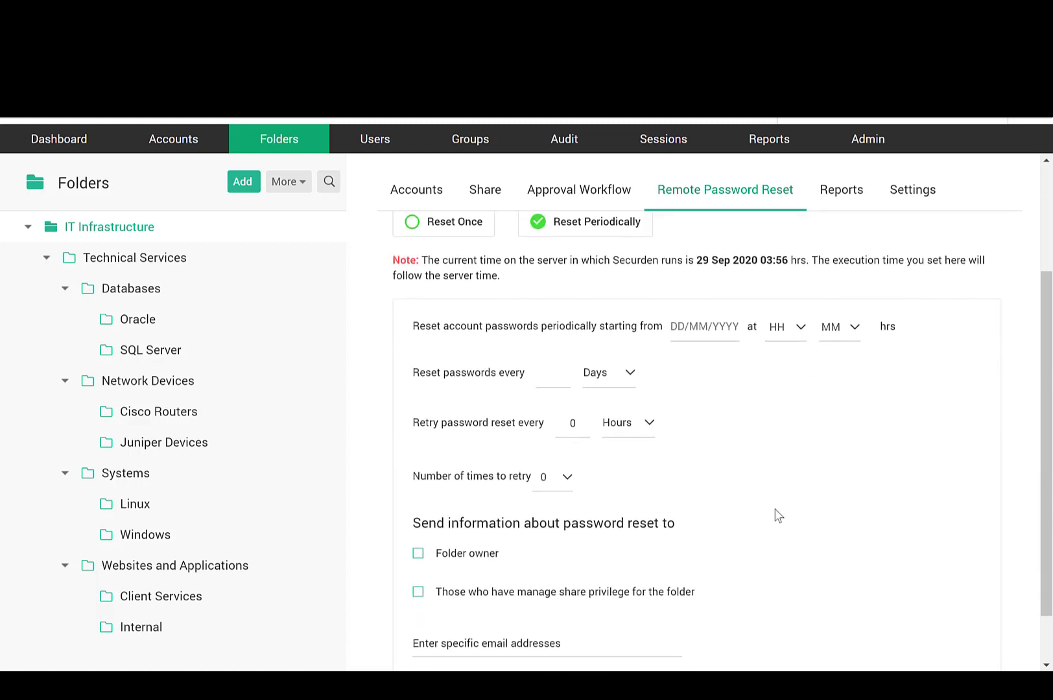
scroll(778, 515, down, 1)
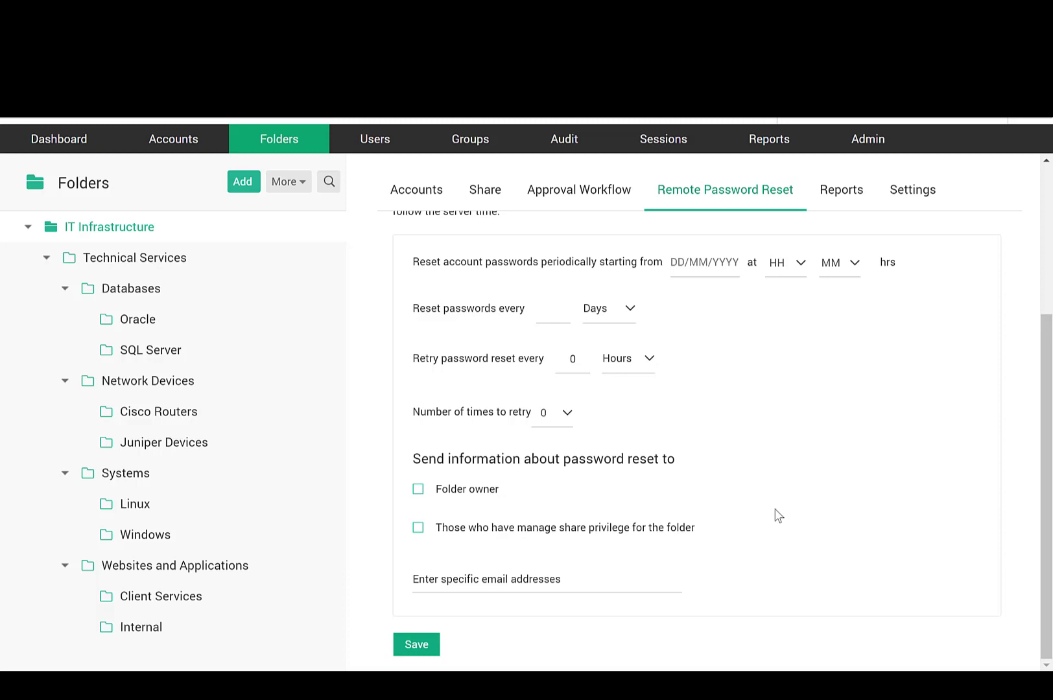
scroll(778, 516, up, 4)
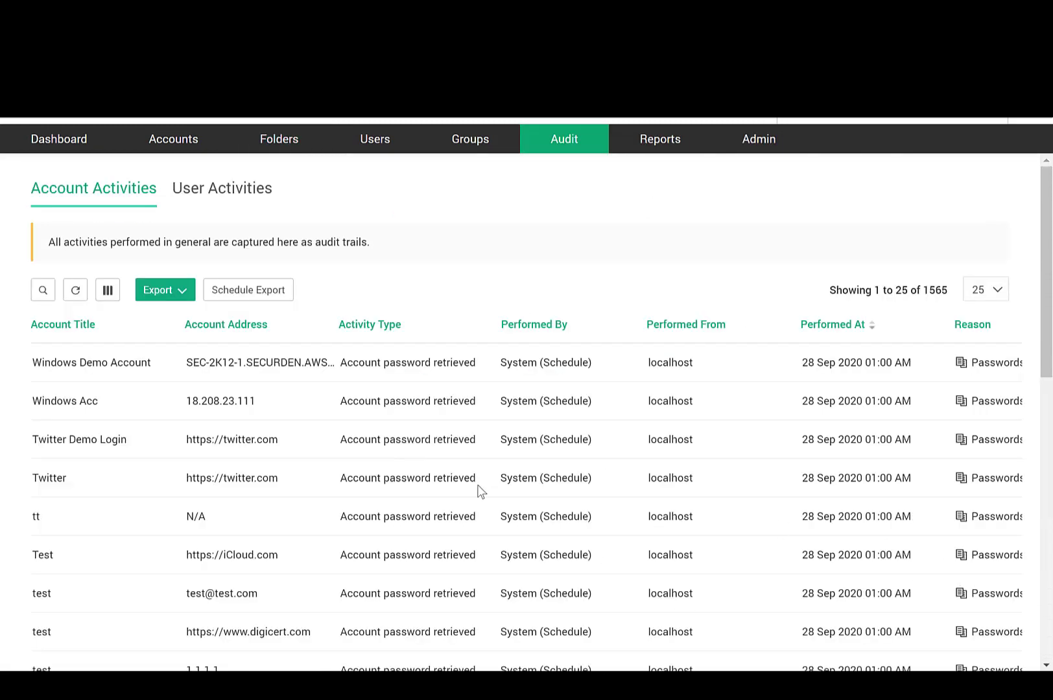
Show the column filter fields on the Account Activities audit trail
click(43, 291)
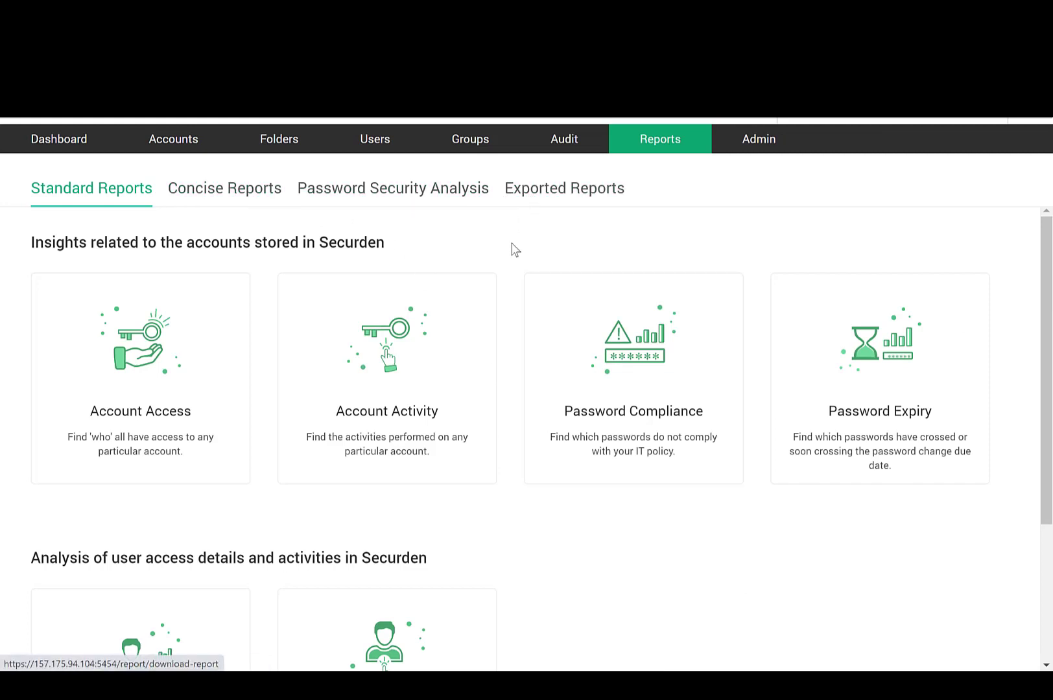
Open the User Access report and a user's details showing ClearTax and G-Suite Admin Account access
scroll(506, 493, down, 3)
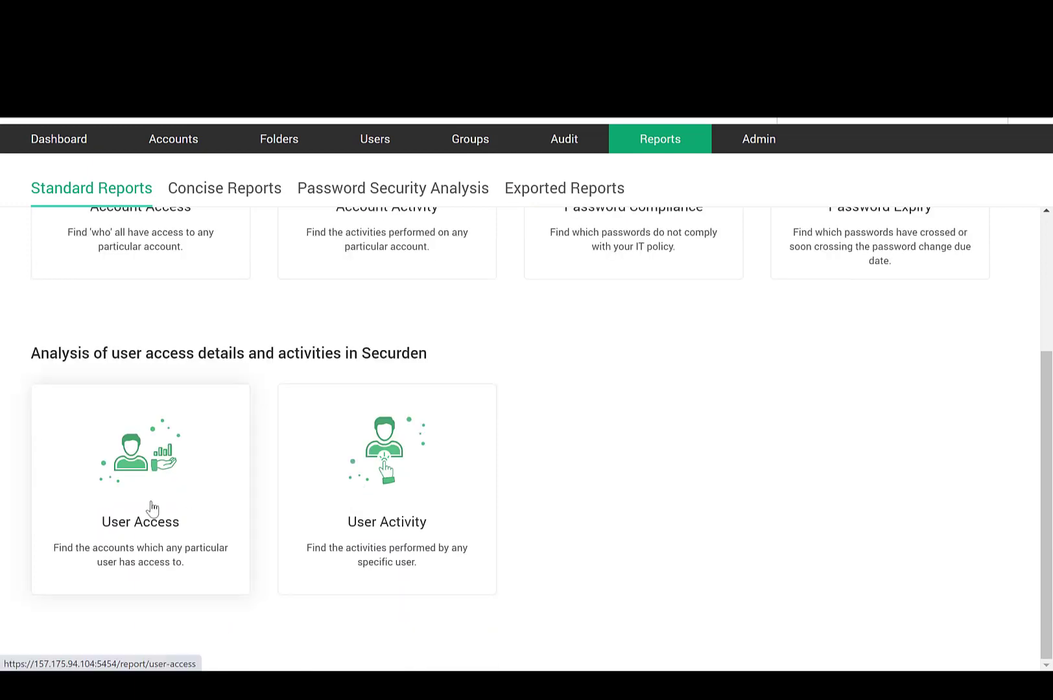
click(153, 508)
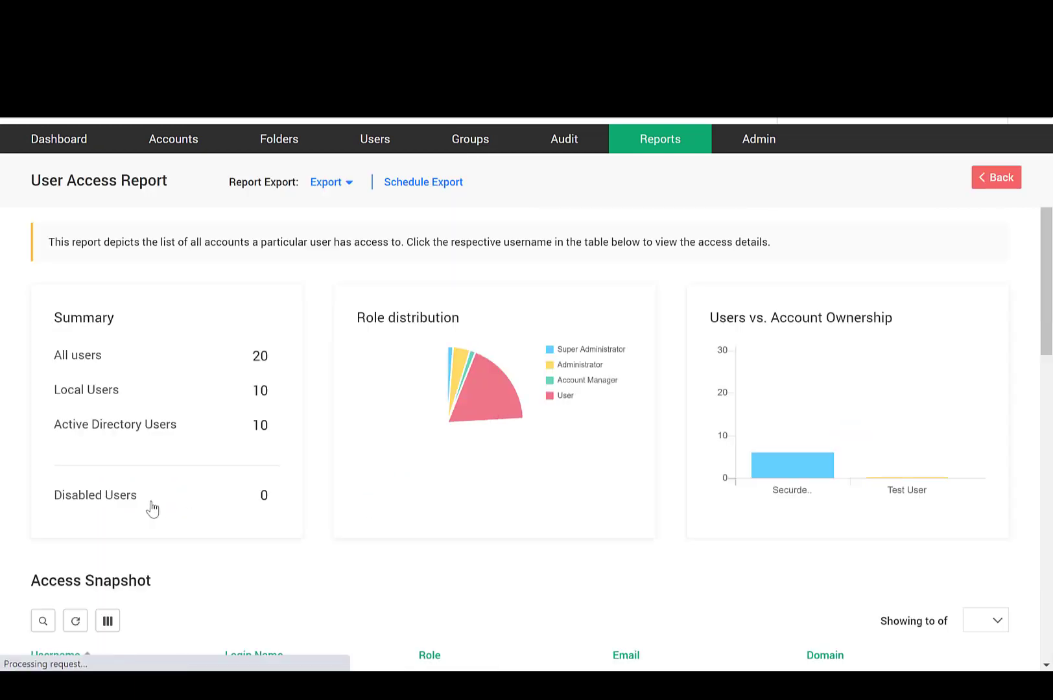
scroll(152, 507, down, 3)
scroll(152, 508, down, 2)
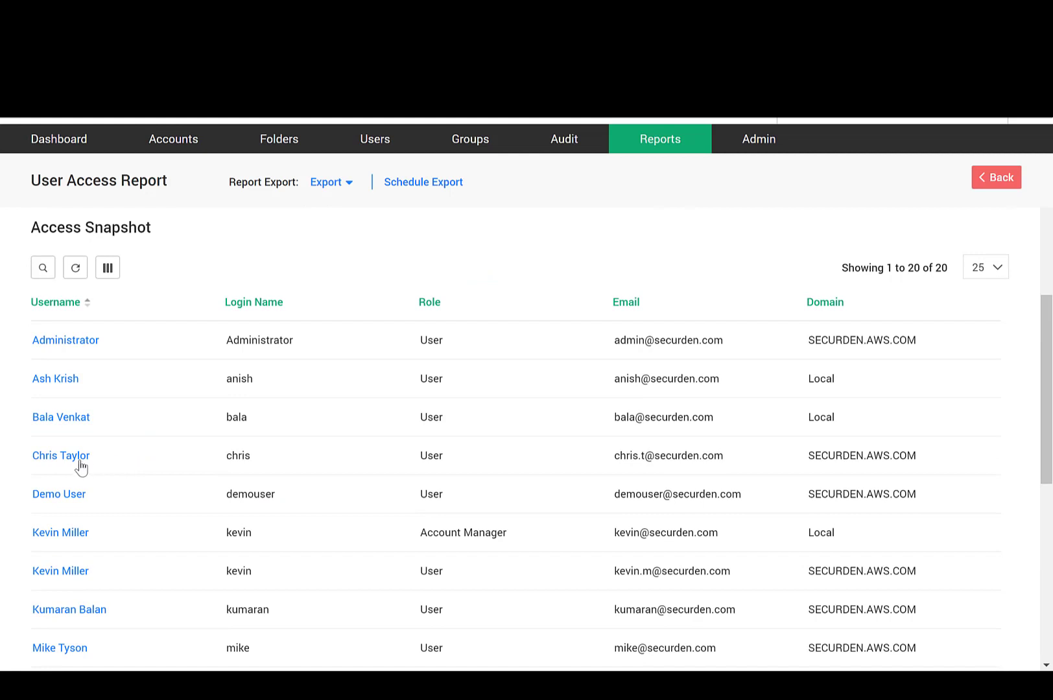
click(79, 466)
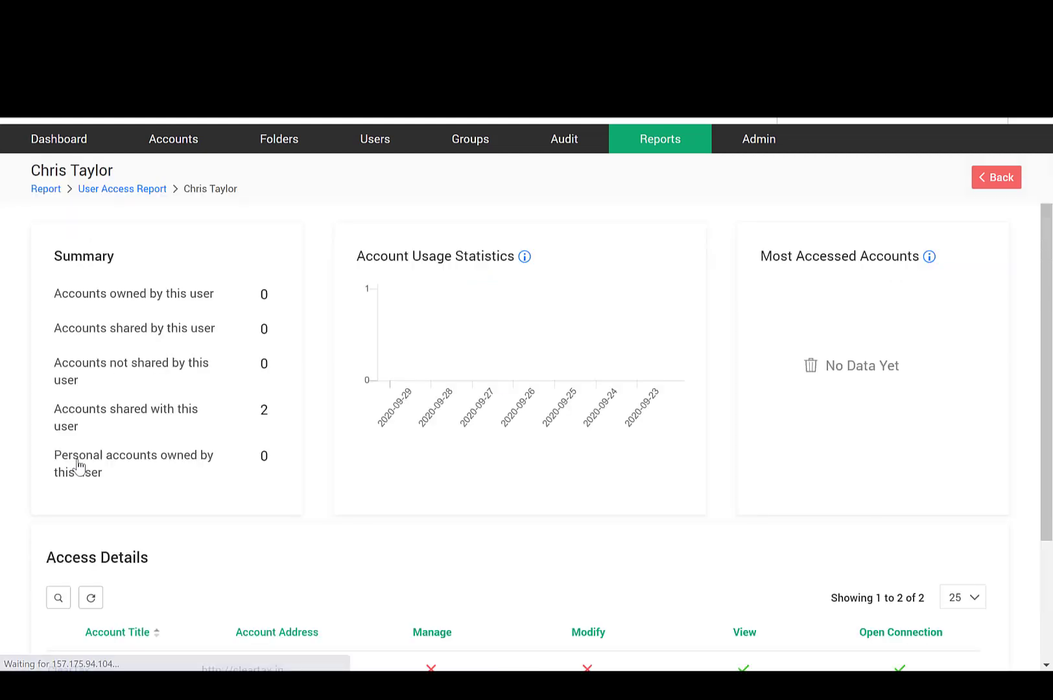
scroll(162, 478, down, 2)
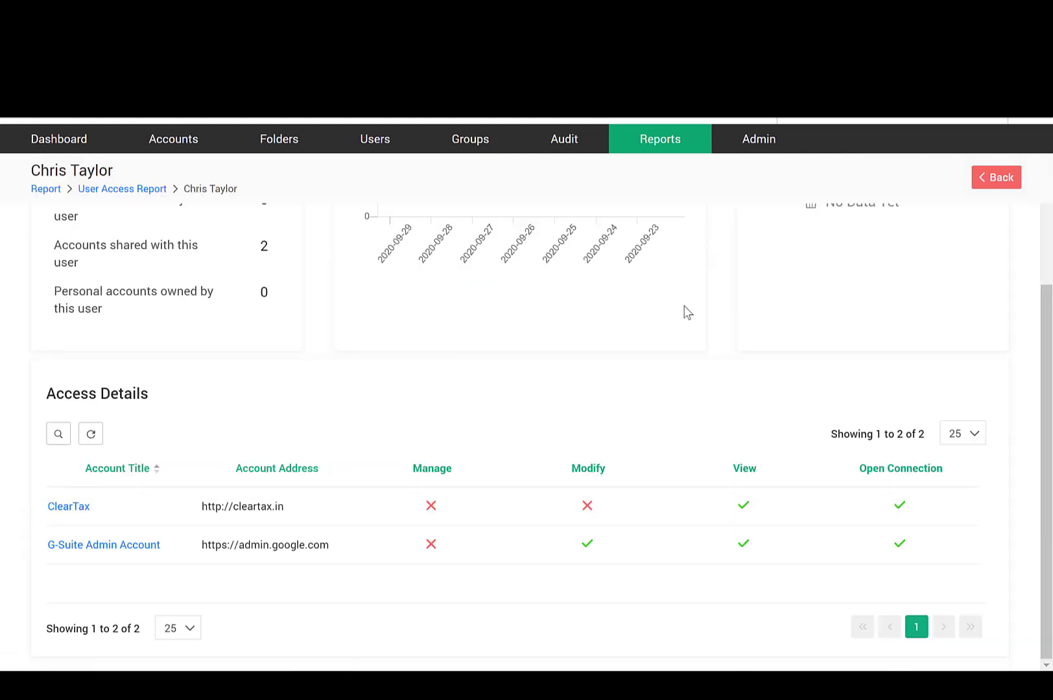
scroll(692, 304, up, 3)
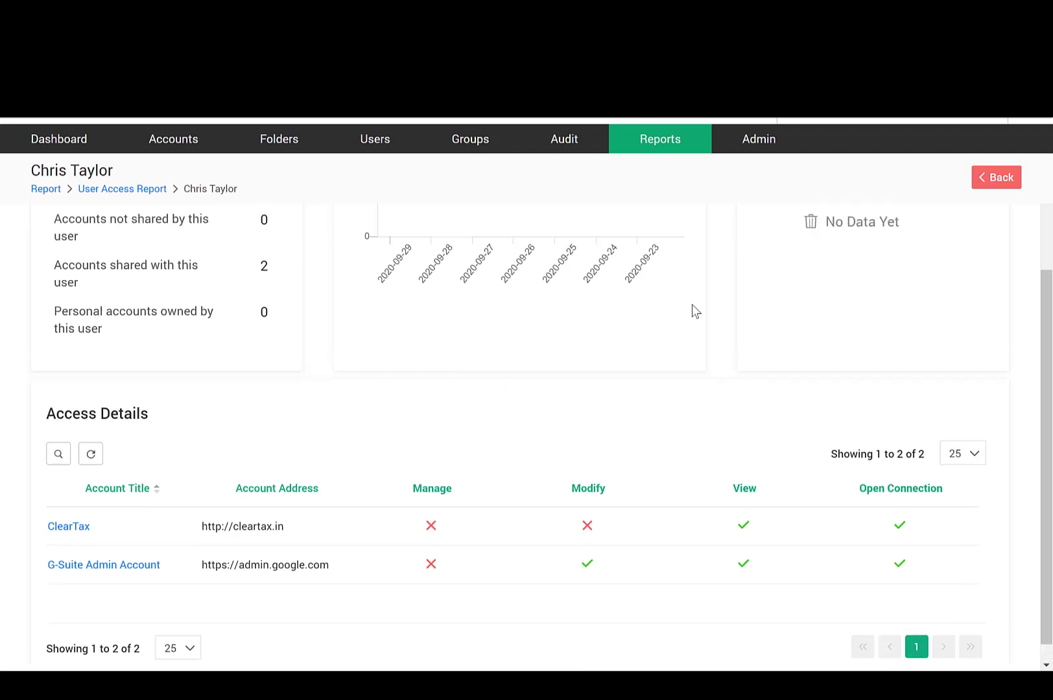
Open the Account Access report and view the Bitbucket Account's four users and permissions
click(983, 185)
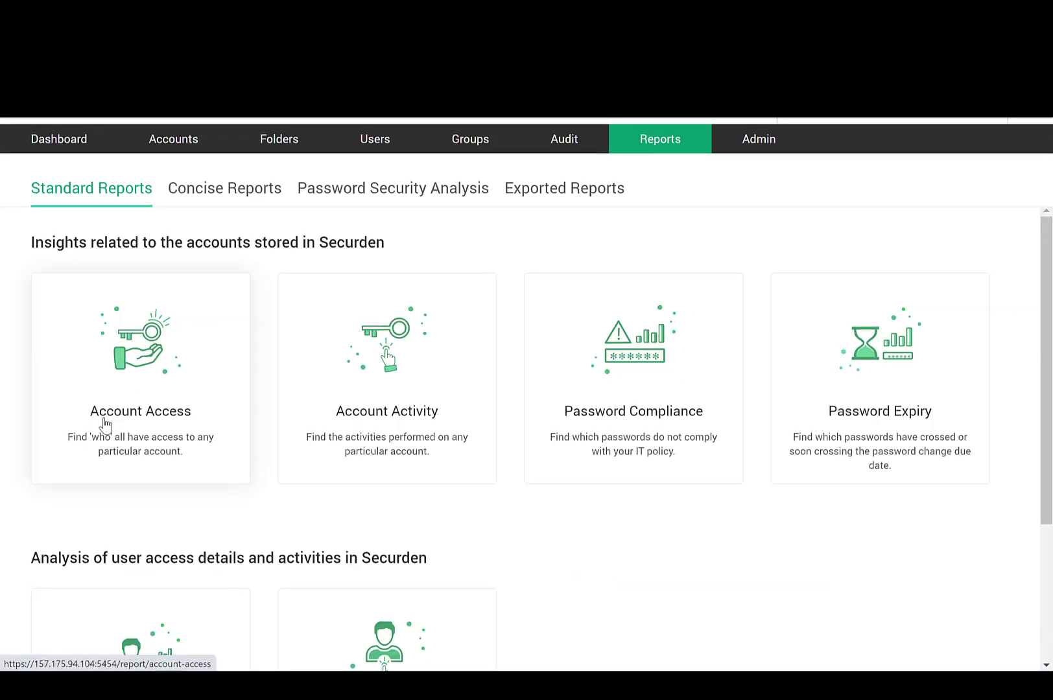
click(105, 425)
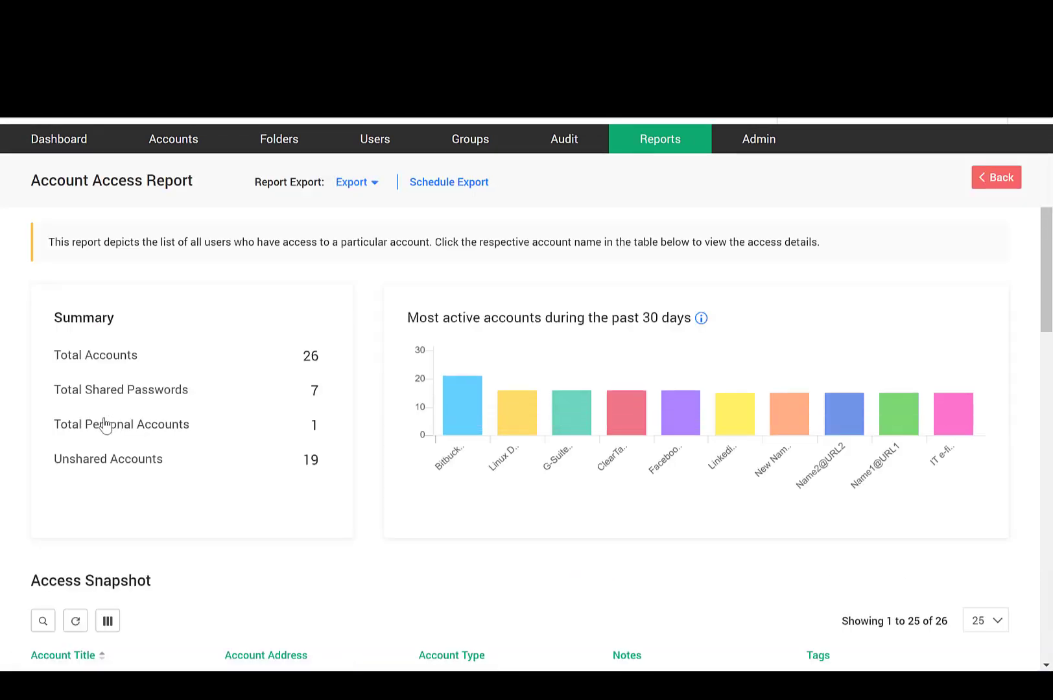
scroll(106, 425, down, 3)
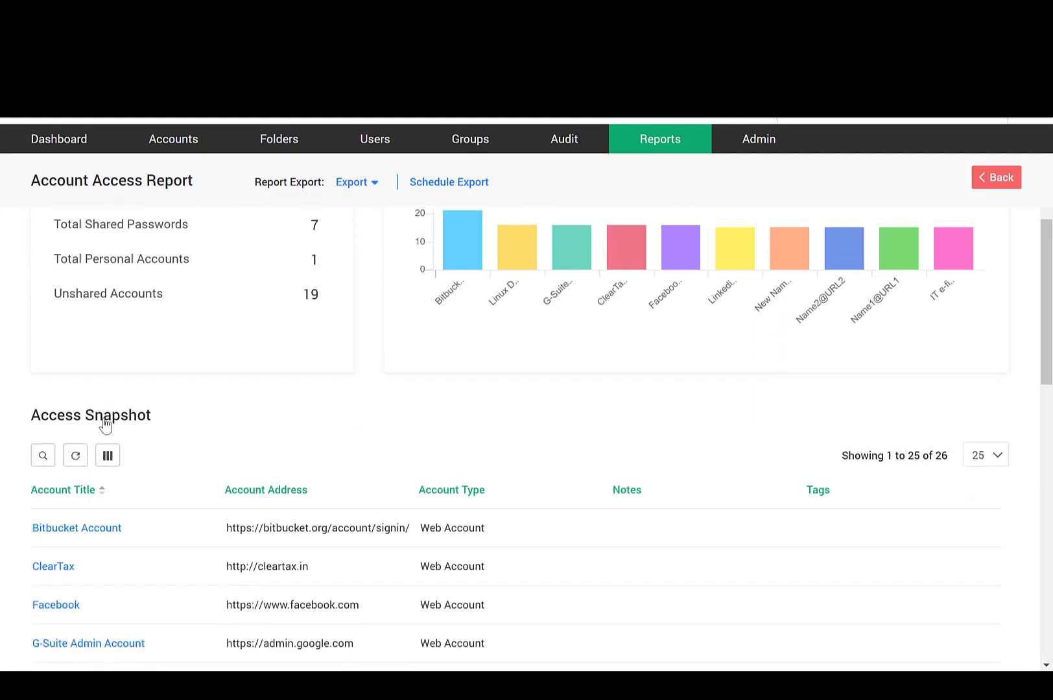
click(94, 488)
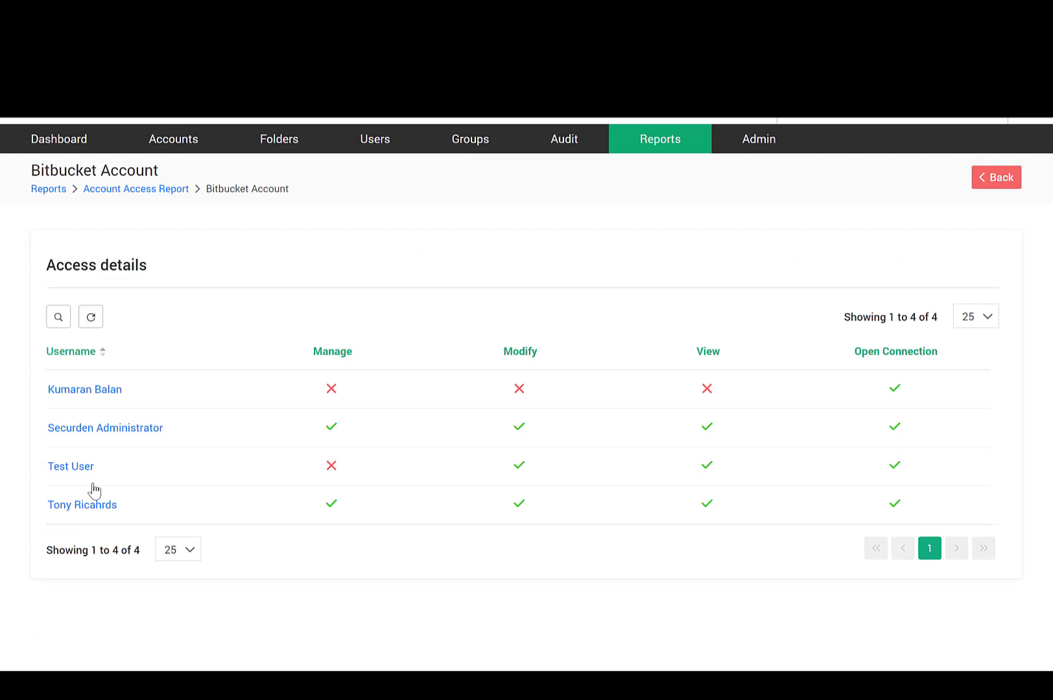
Review the Password Compliance report's charts (16 of 25 compliant) and go back to Standard Reports
click(660, 139)
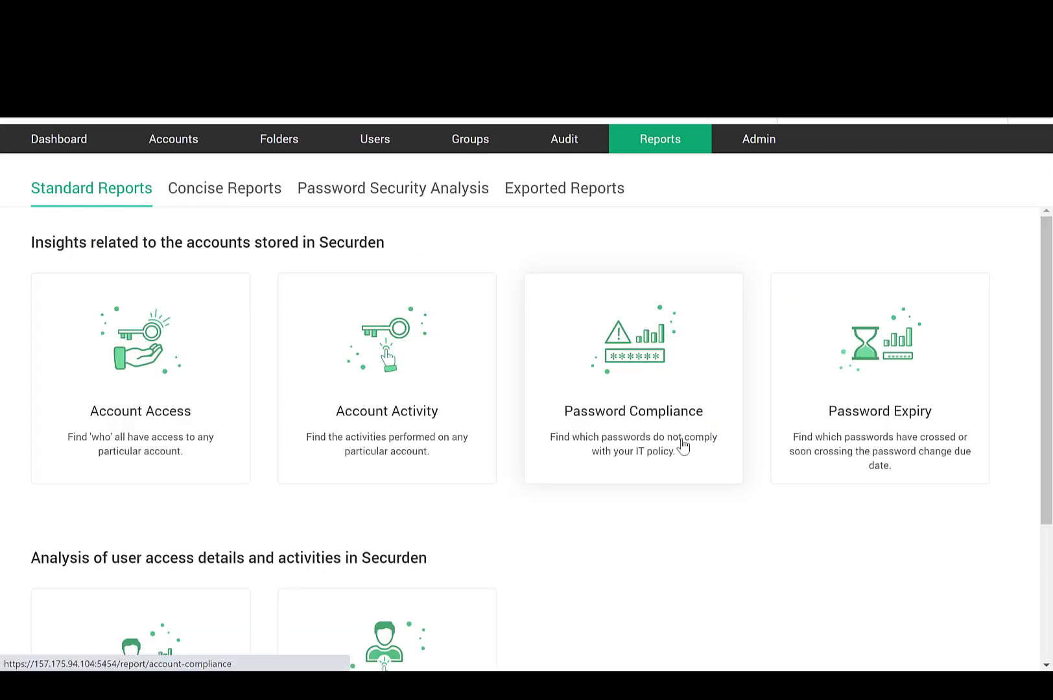
click(683, 446)
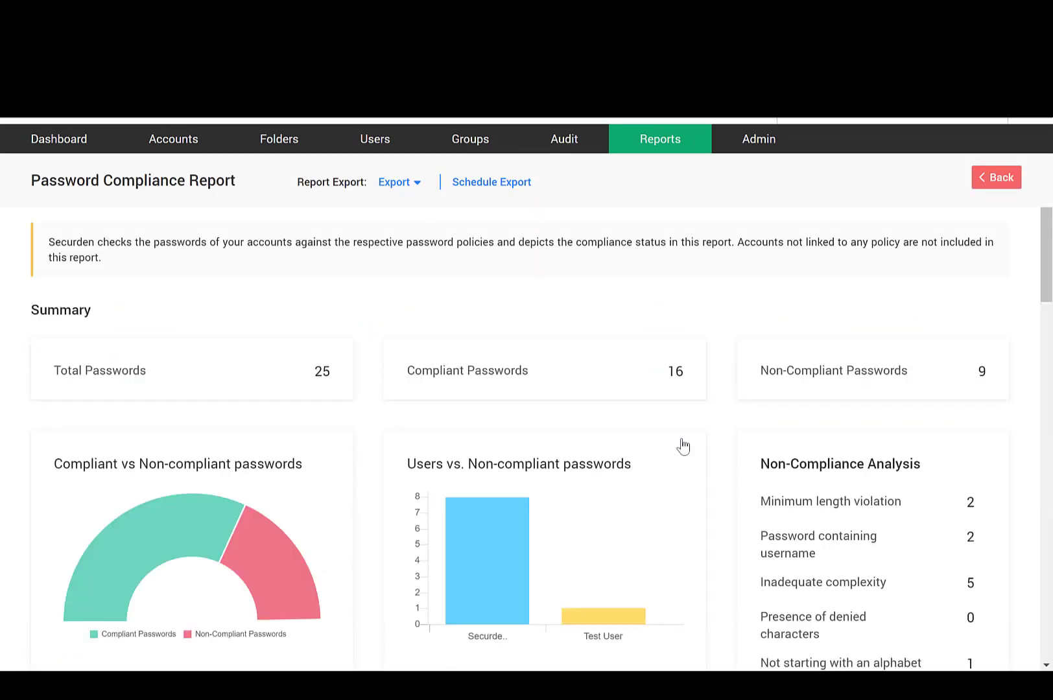
scroll(683, 446, down, 1)
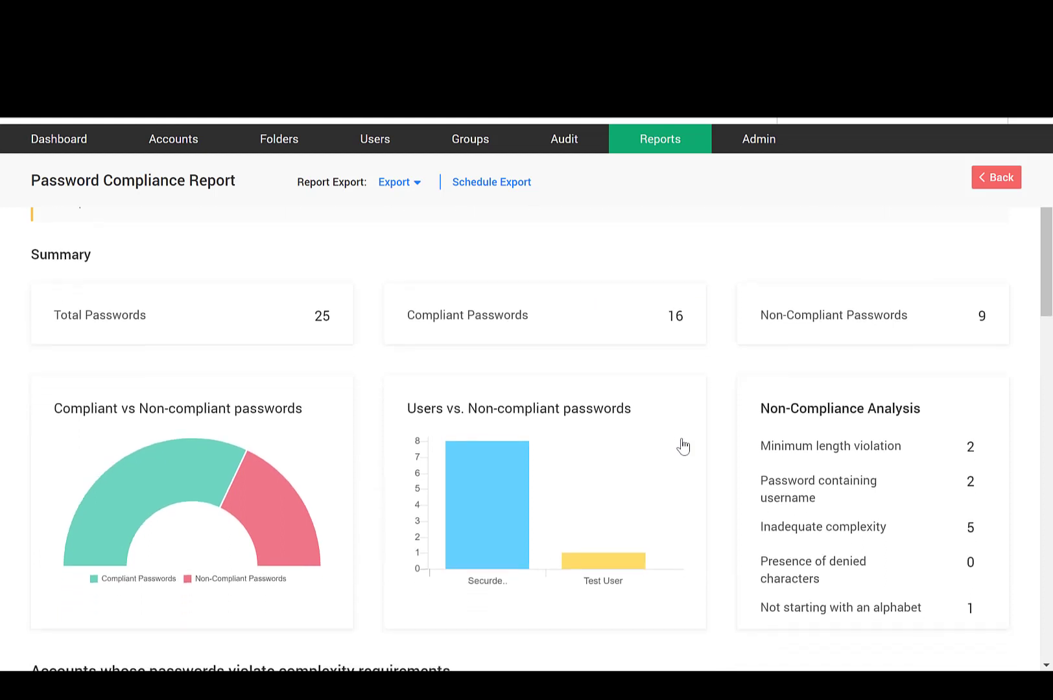
scroll(684, 446, up, 1)
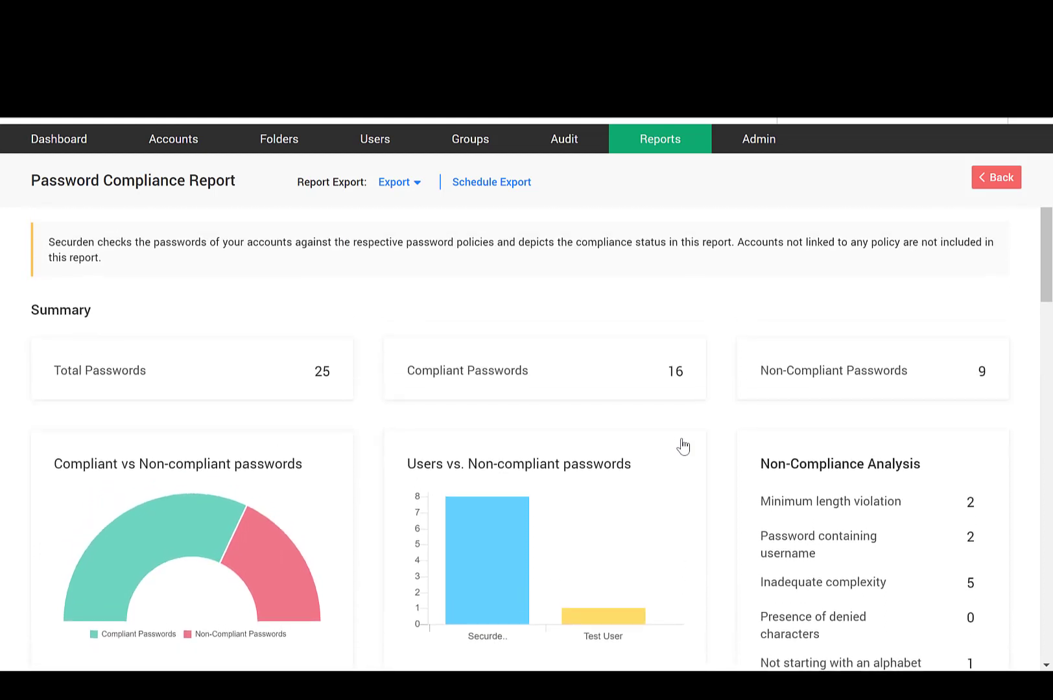
key(alt+Left)
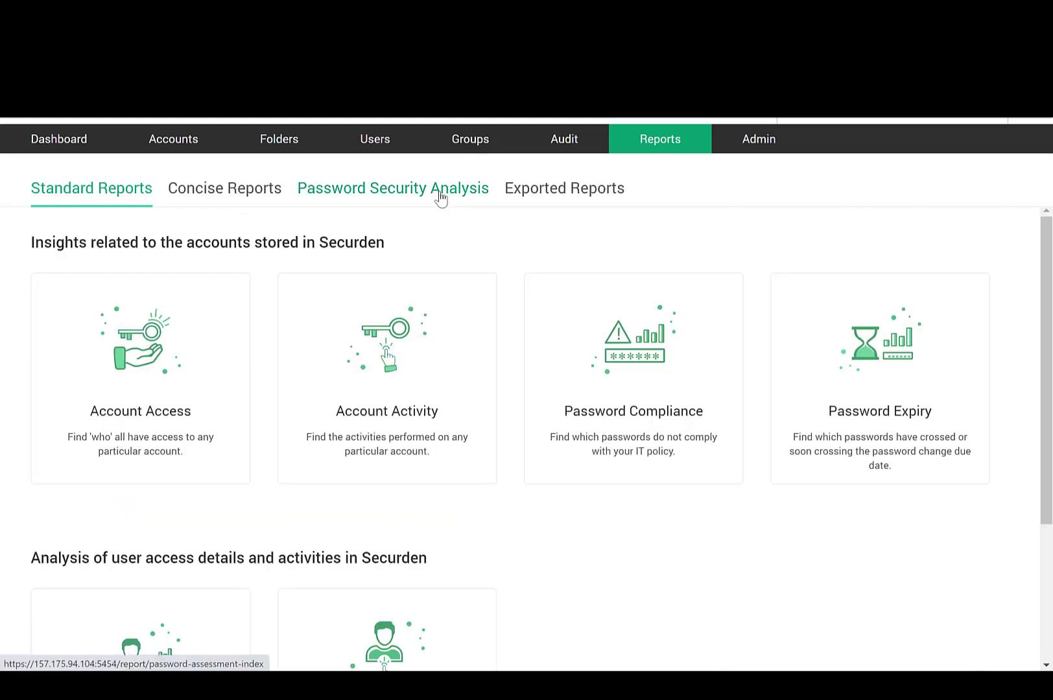
Open the Work Accounts password analysis report and scroll down to its accounts table
click(440, 197)
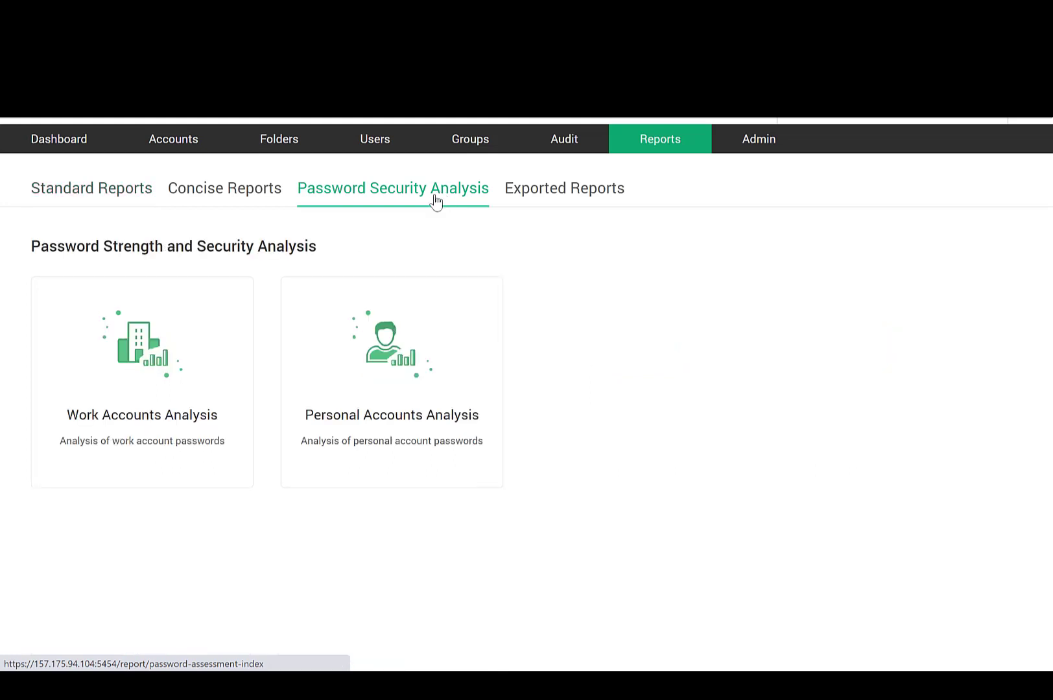
click(182, 383)
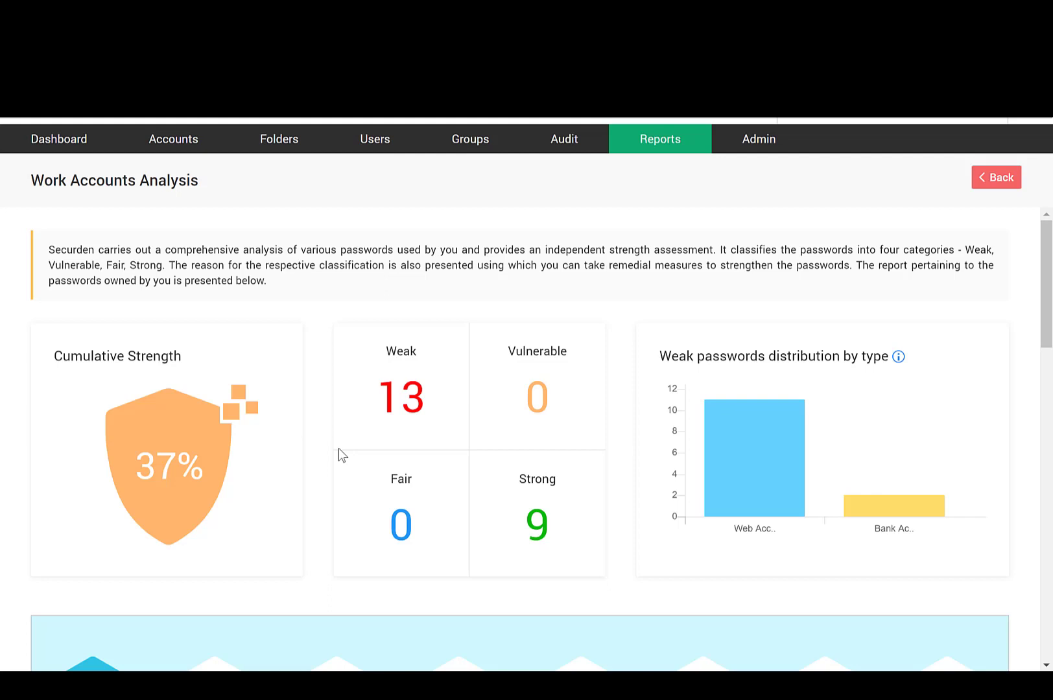
scroll(212, 447, down, 3)
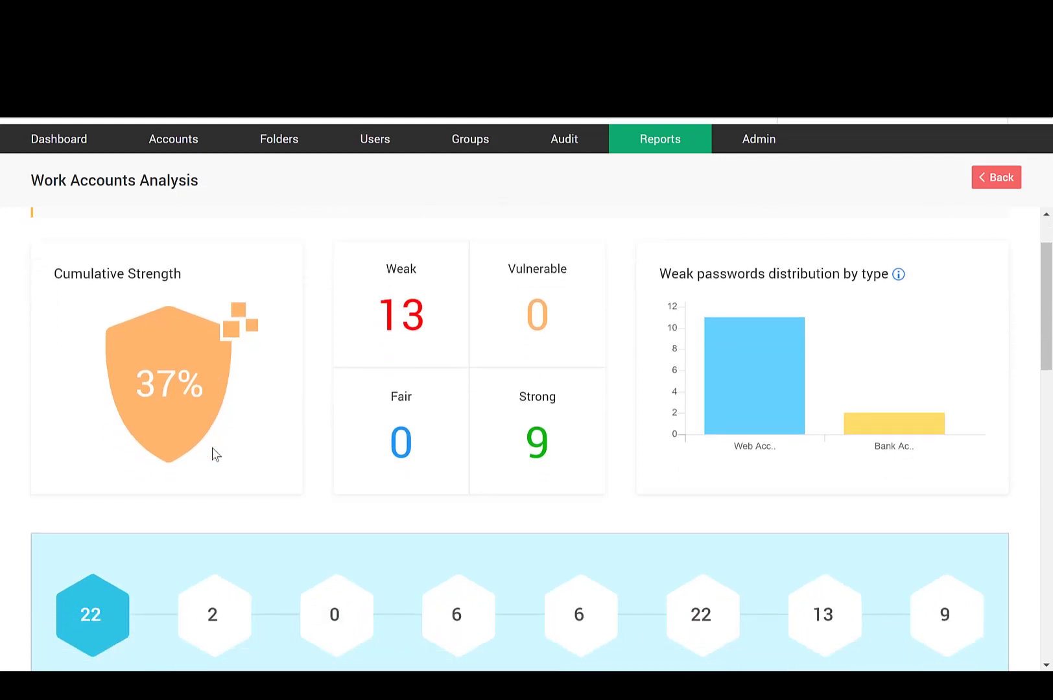
scroll(216, 454, down, 2)
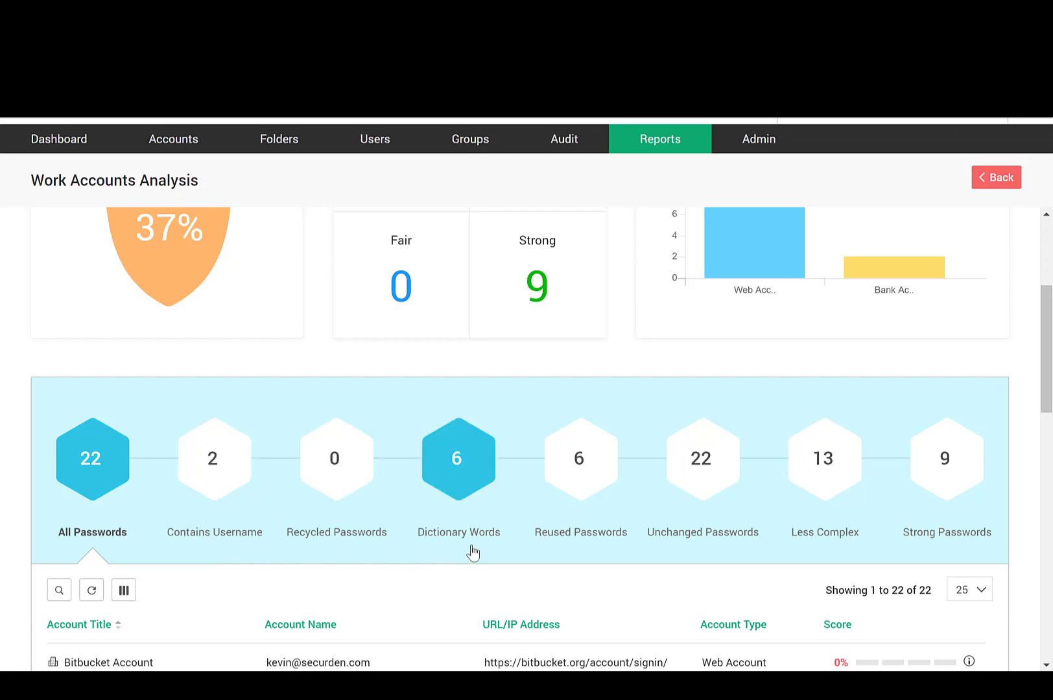
scroll(759, 554, down, 3)
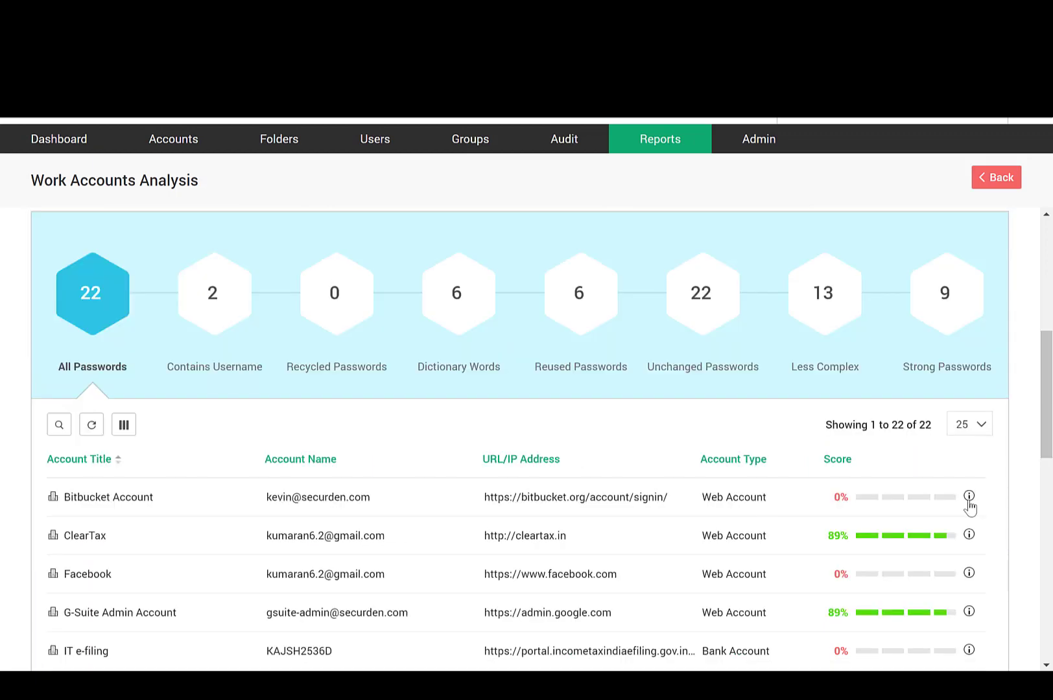
Close the Bitbucket analysis, then start a new password policy and scroll through the Add Password Policy form
click(968, 497)
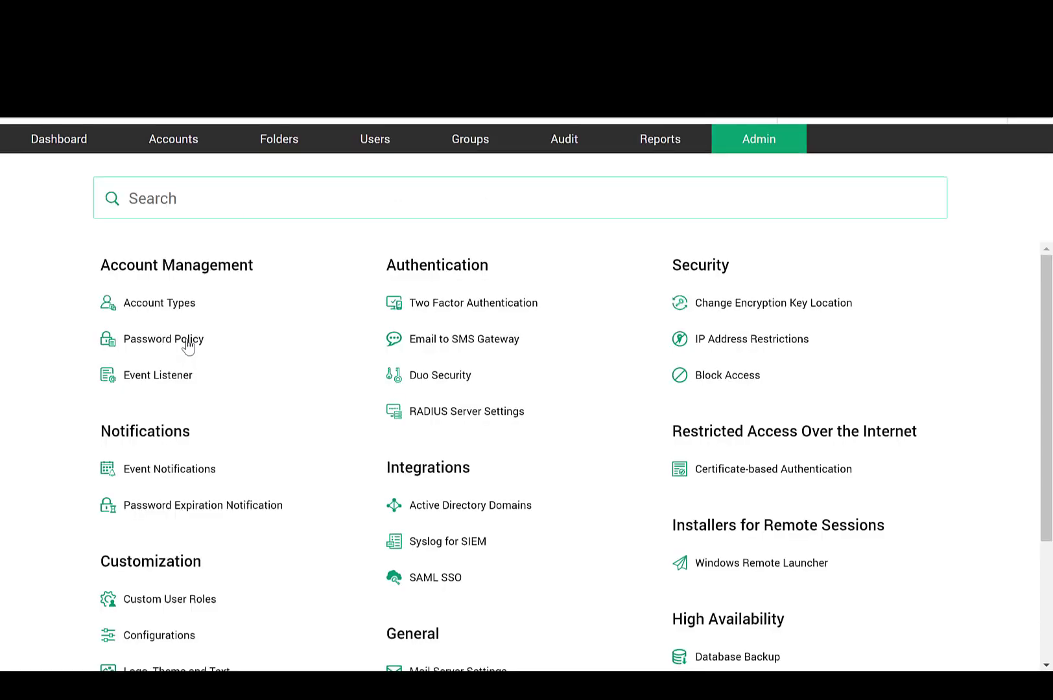
click(186, 344)
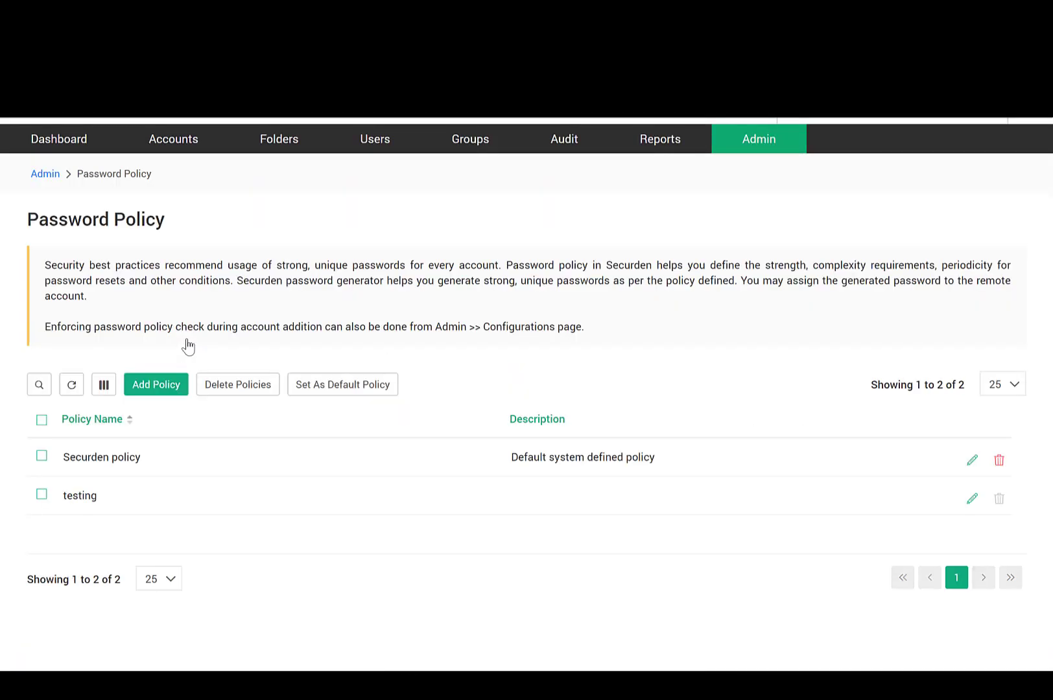
click(156, 385)
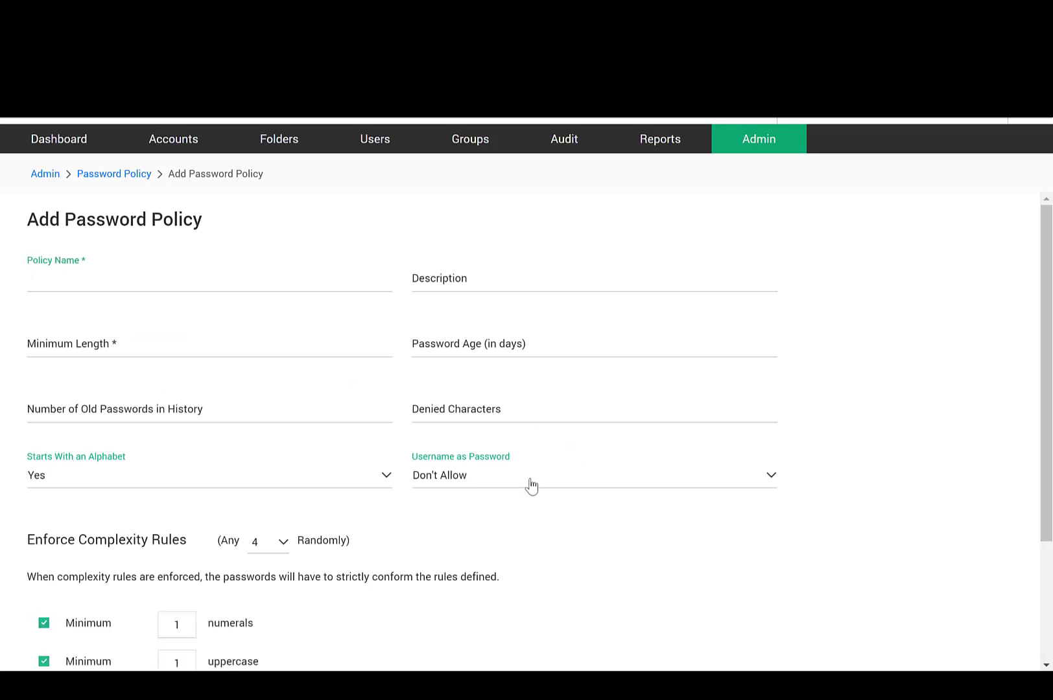
scroll(530, 487, down, 2)
scroll(530, 486, down, 3)
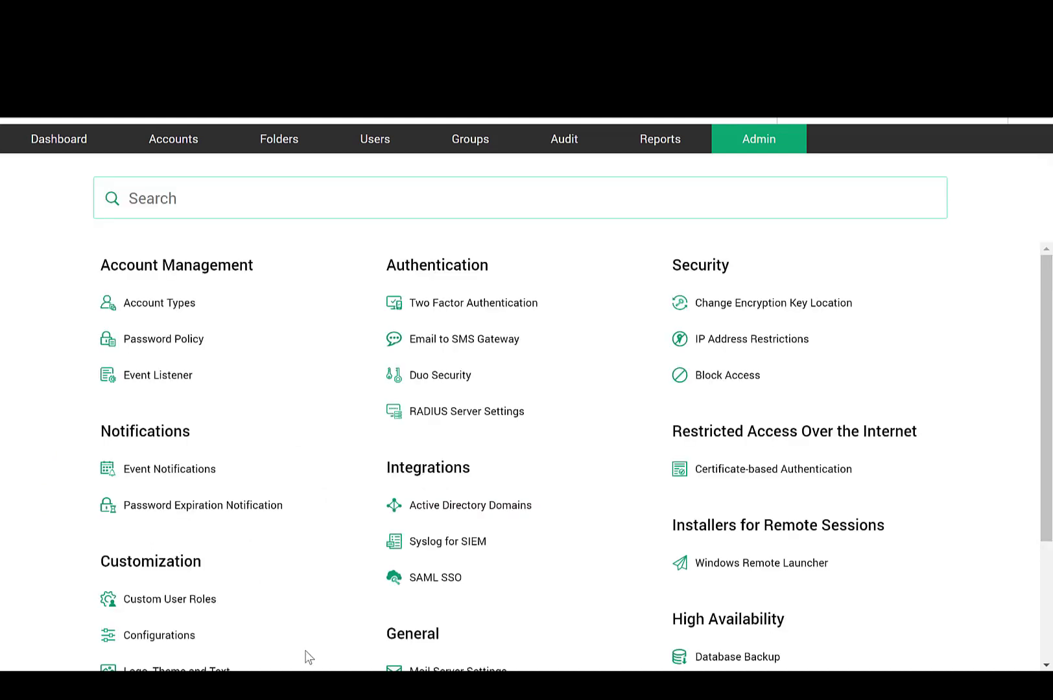
Open Event Notifications, view the account events list, close it, and scroll through the user-activity events unchanged
click(156, 473)
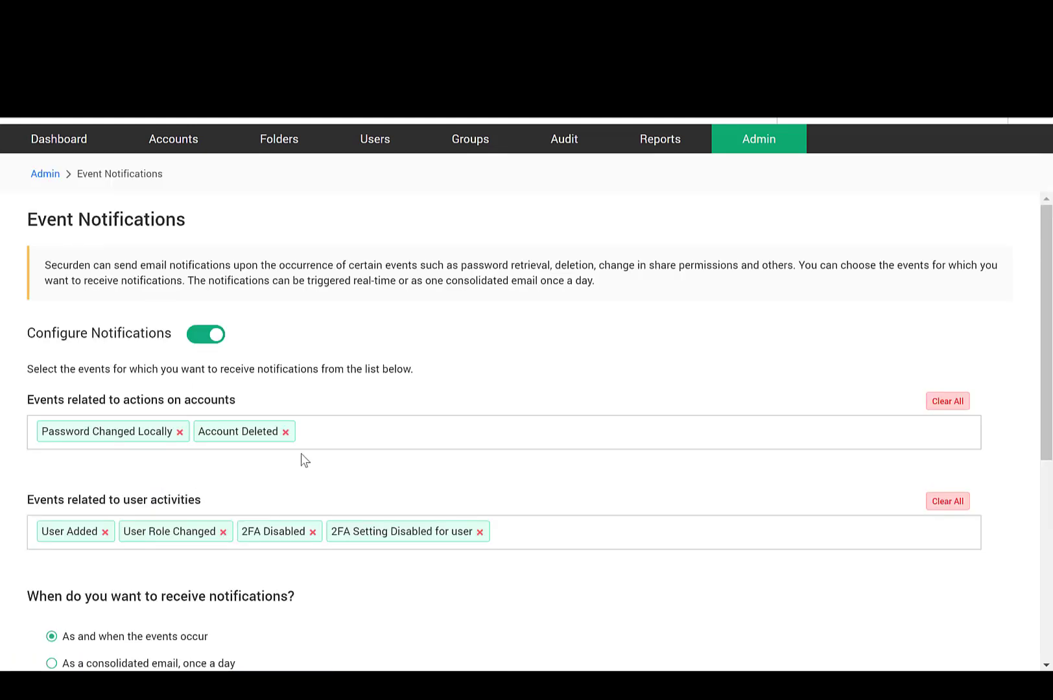
click(330, 439)
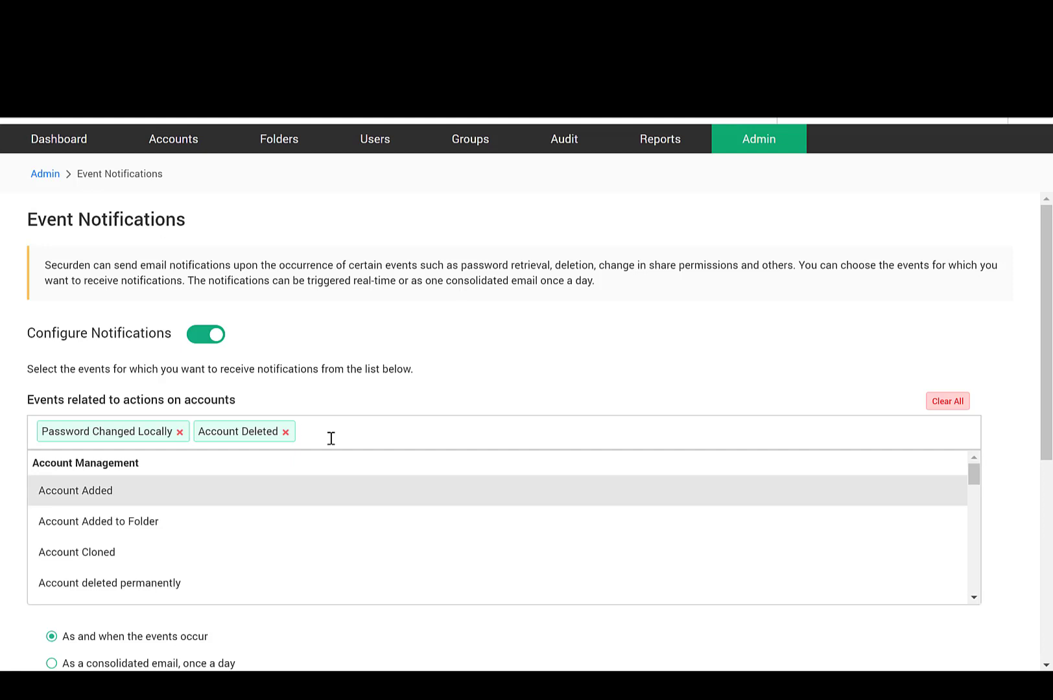
scroll(327, 541, down, 3)
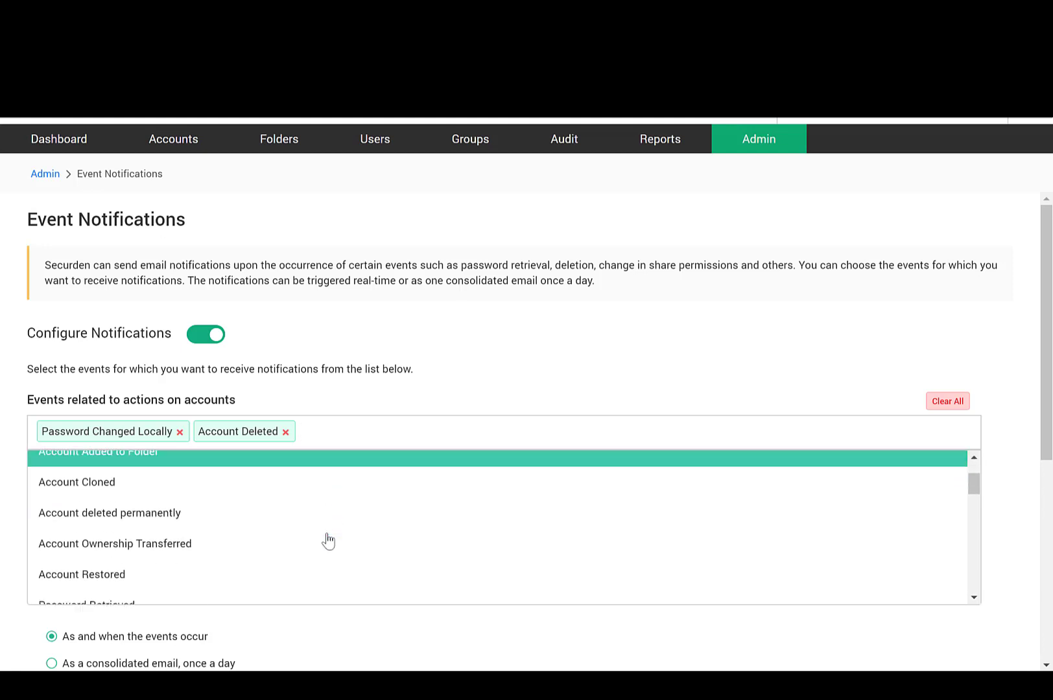
click(523, 395)
scroll(525, 395, down, 2)
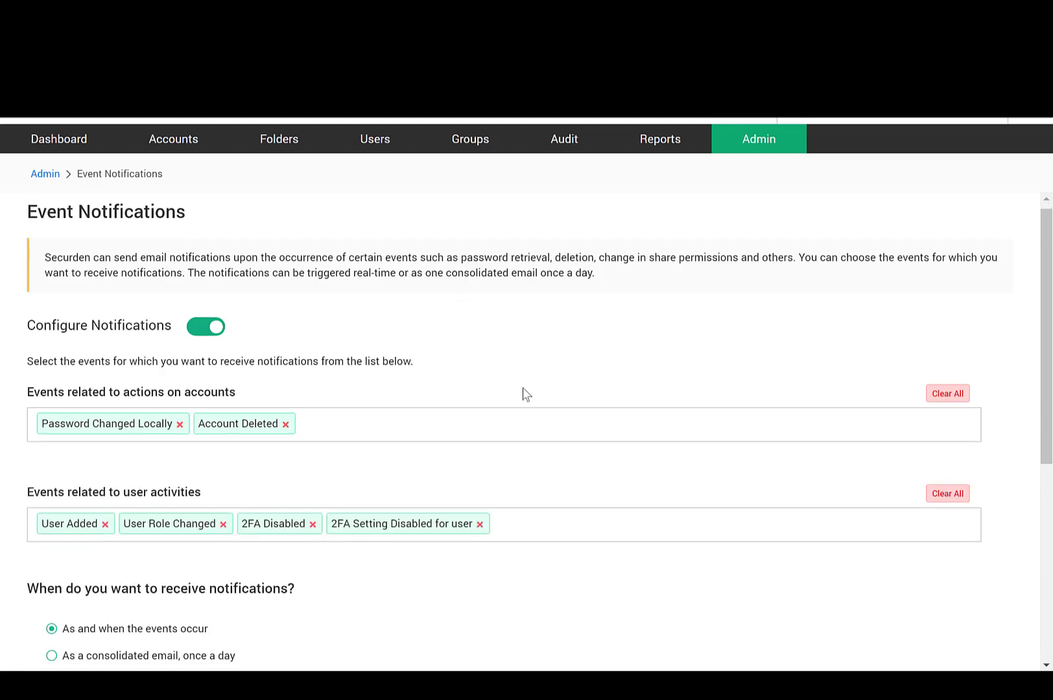
scroll(524, 395, down, 3)
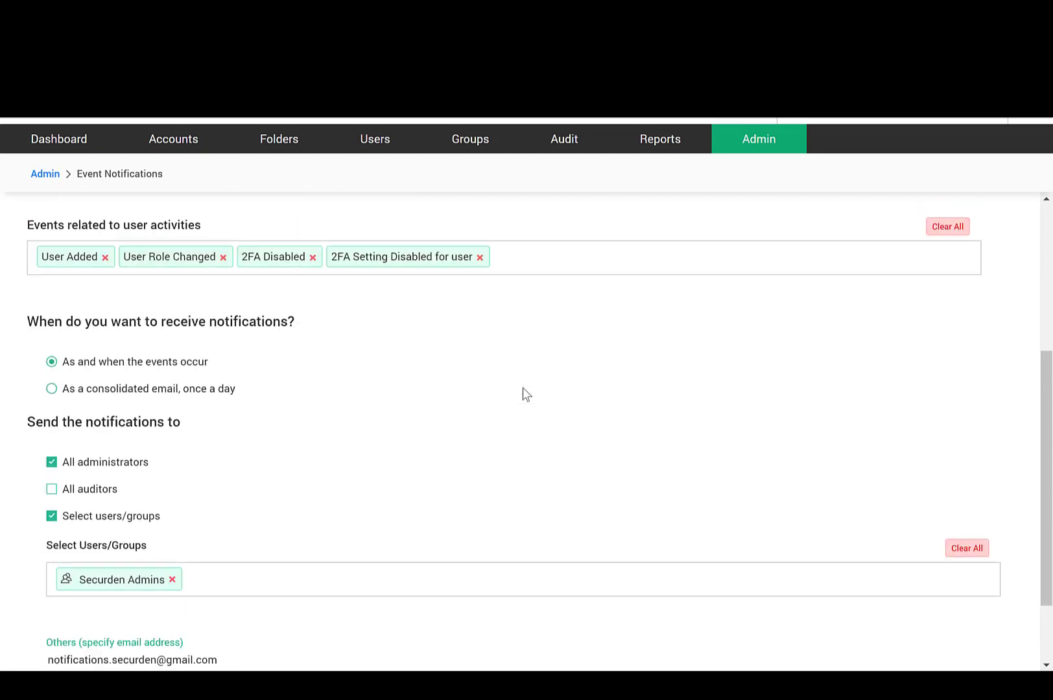
scroll(523, 394, down, 1)
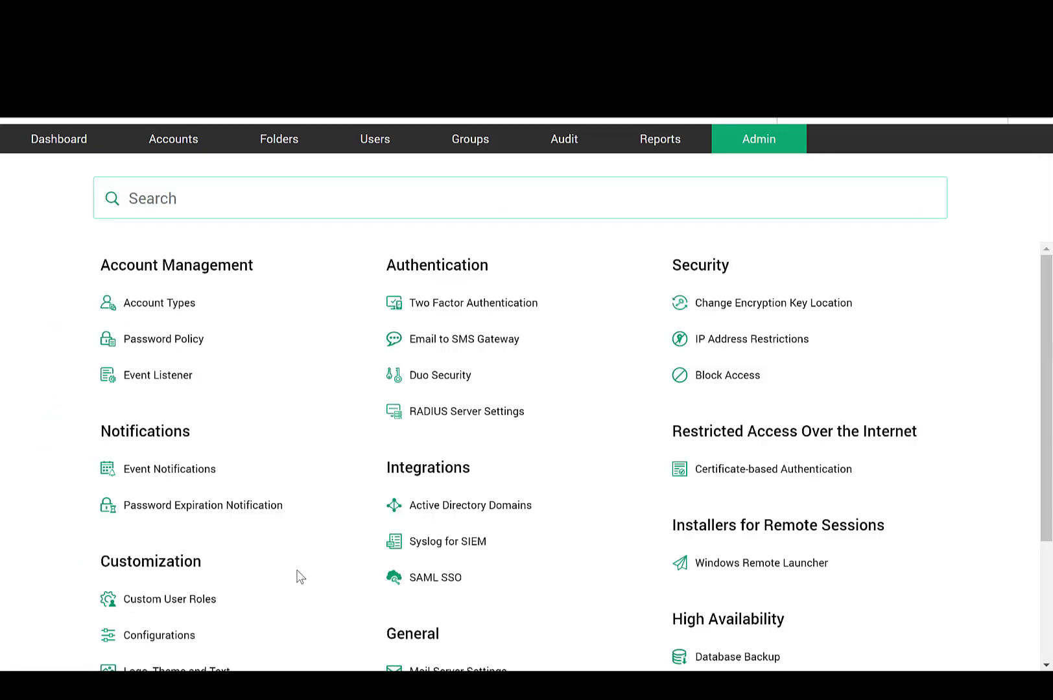
scroll(301, 576, down, 2)
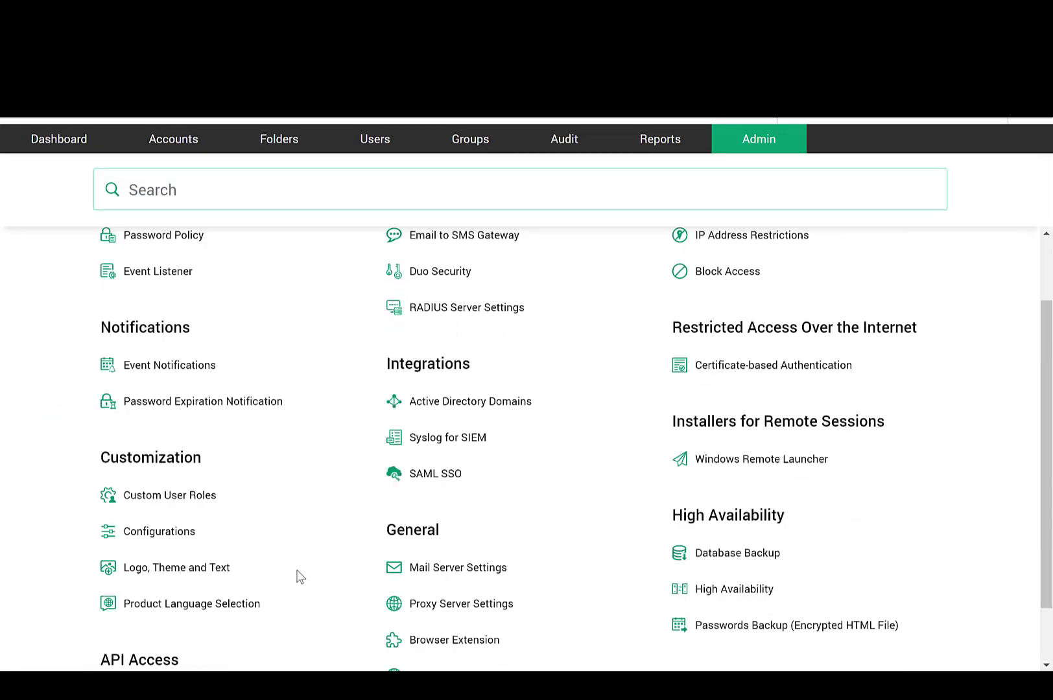
scroll(299, 577, down, 1)
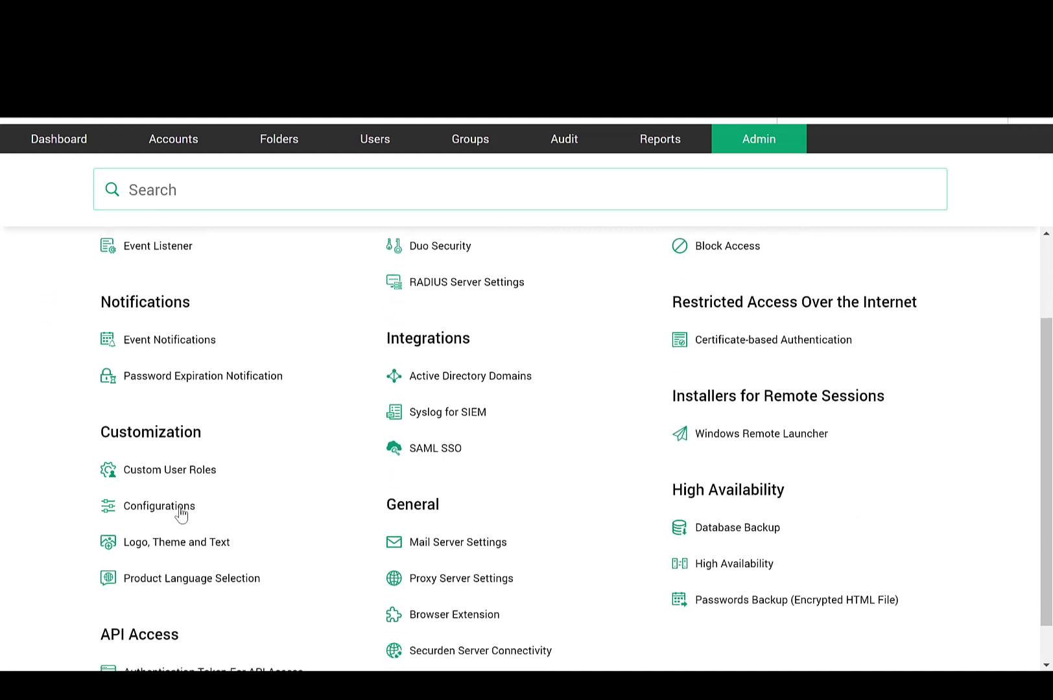
click(159, 507)
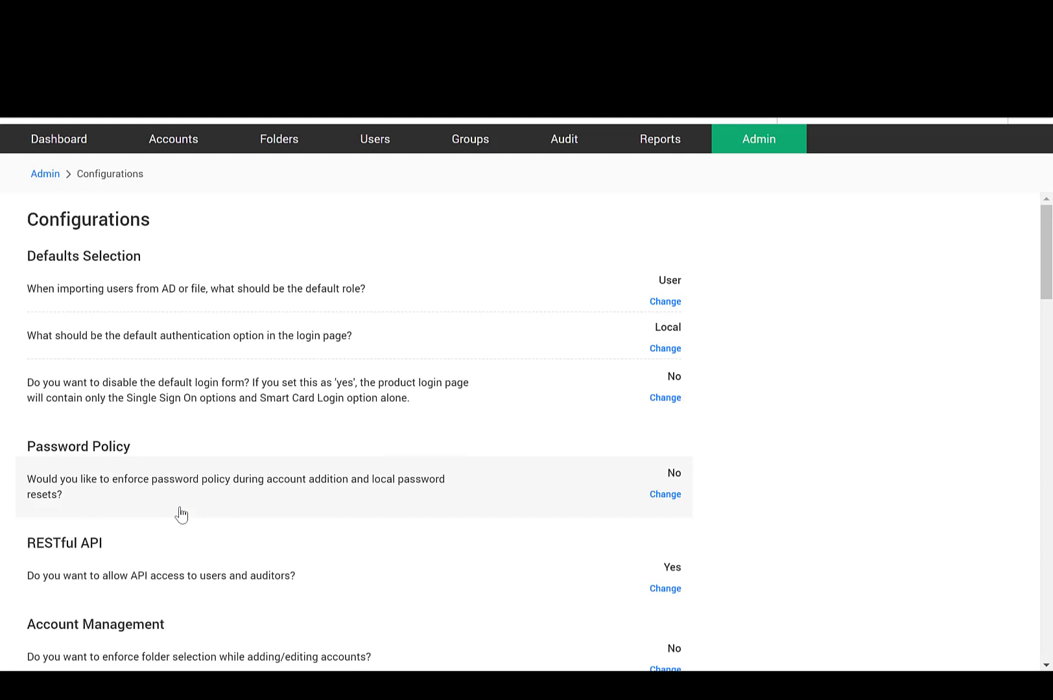
scroll(447, 525, down, 1)
scroll(447, 525, down, 2)
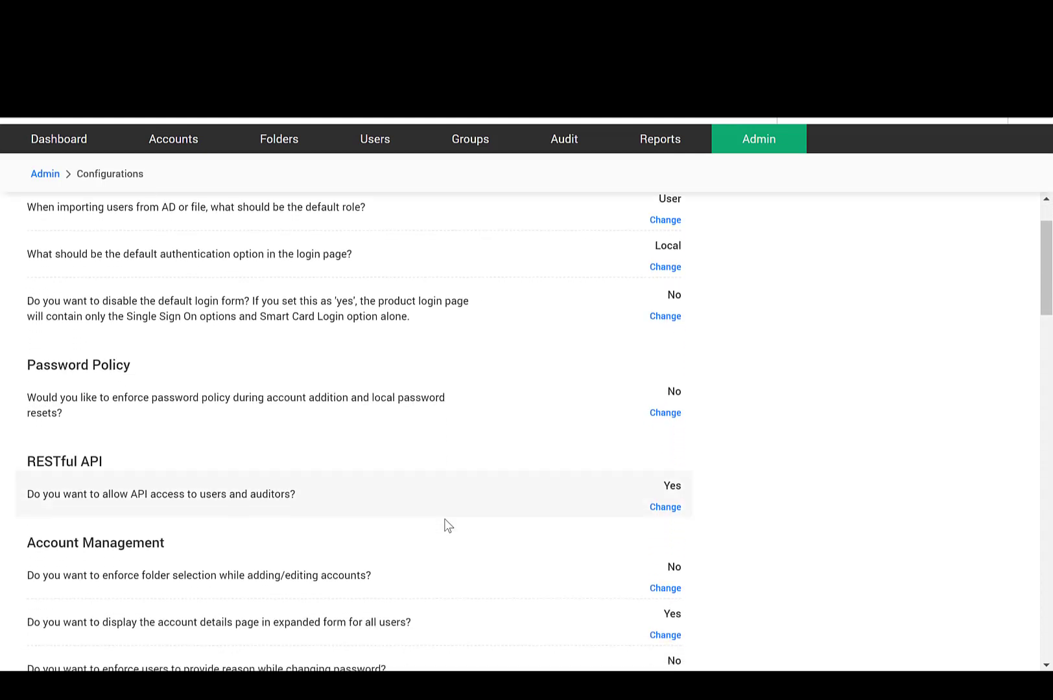
scroll(447, 524, down, 1)
scroll(447, 524, down, 2)
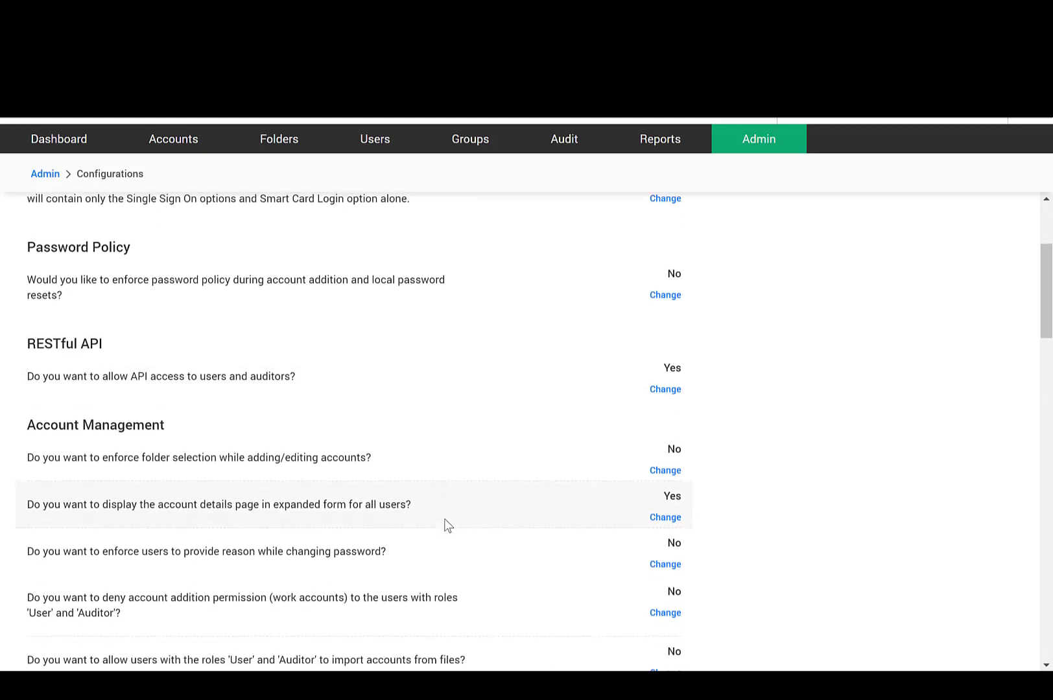
scroll(447, 525, down, 2)
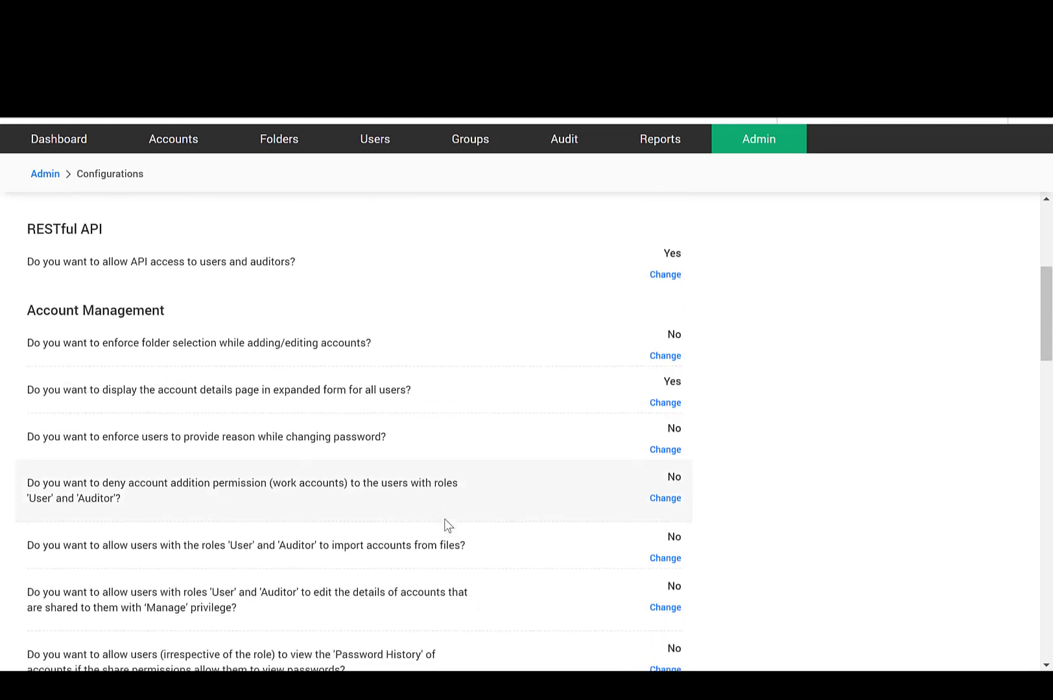
scroll(447, 517, down, 2)
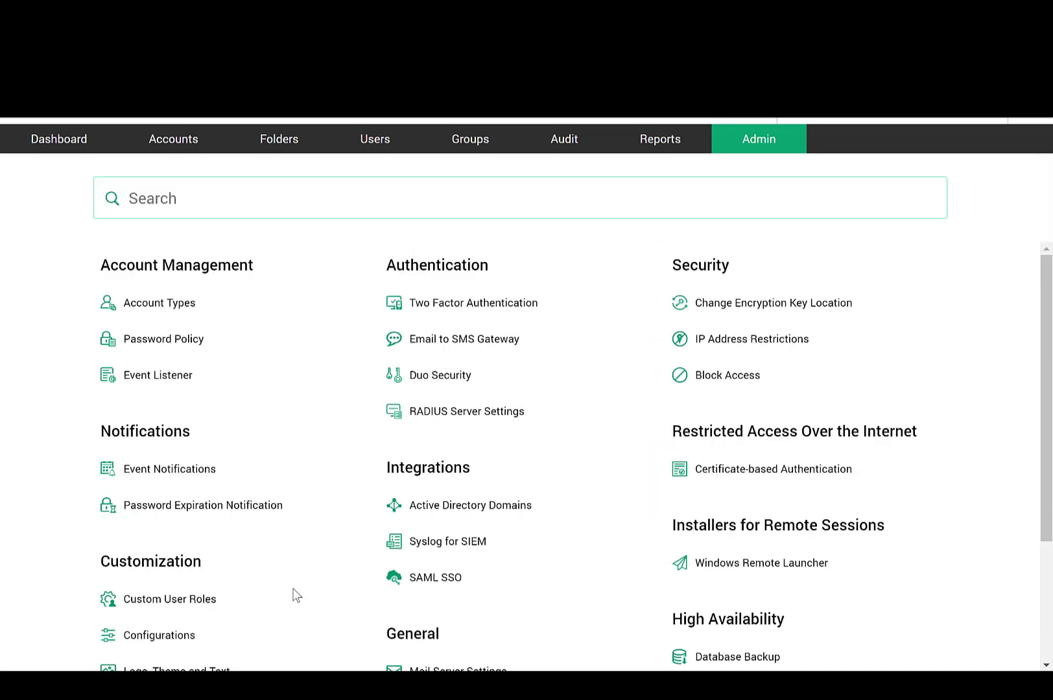
scroll(295, 595, down, 3)
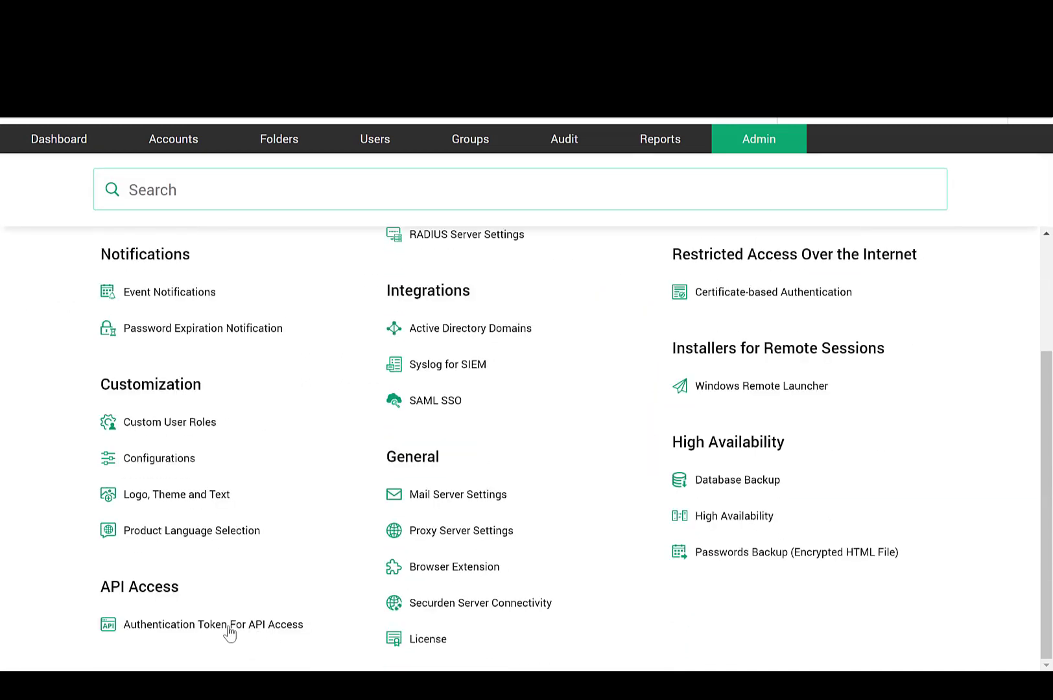
Open Authentication Token For API Access, start Create Token, and scroll through the empty Add API Configuration form
click(228, 625)
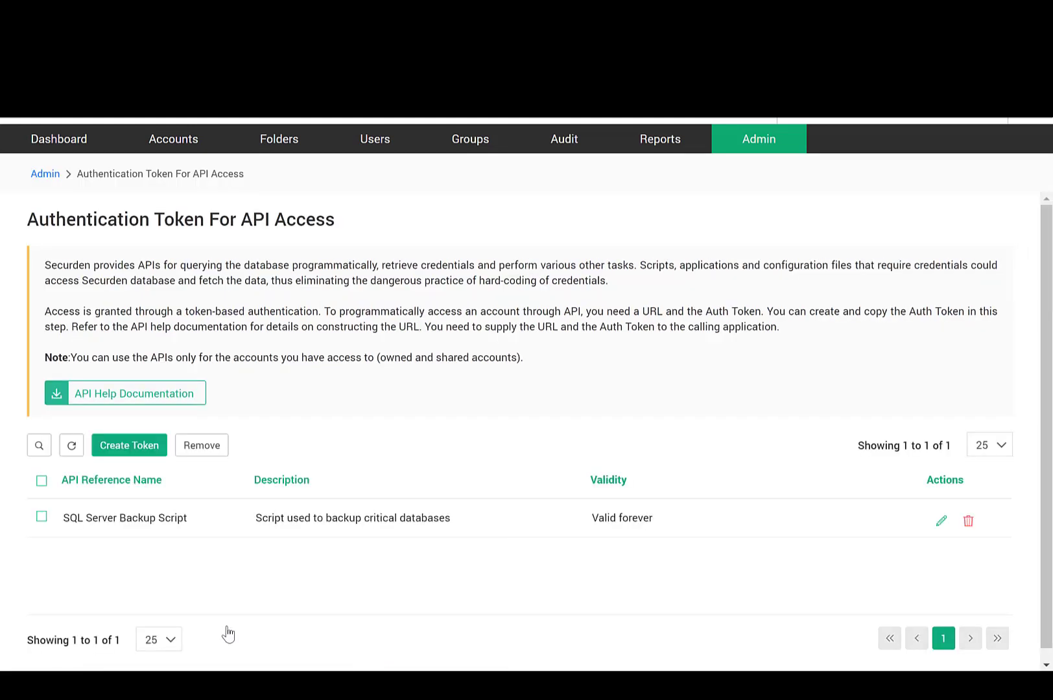
click(137, 452)
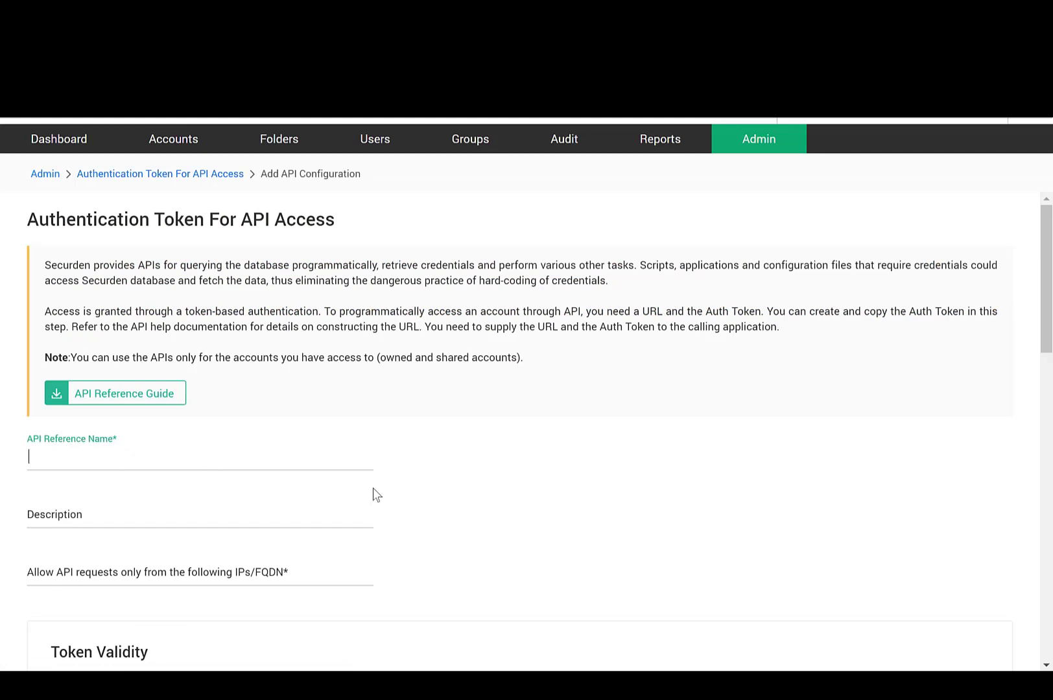
scroll(374, 495, down, 1)
scroll(375, 495, down, 1)
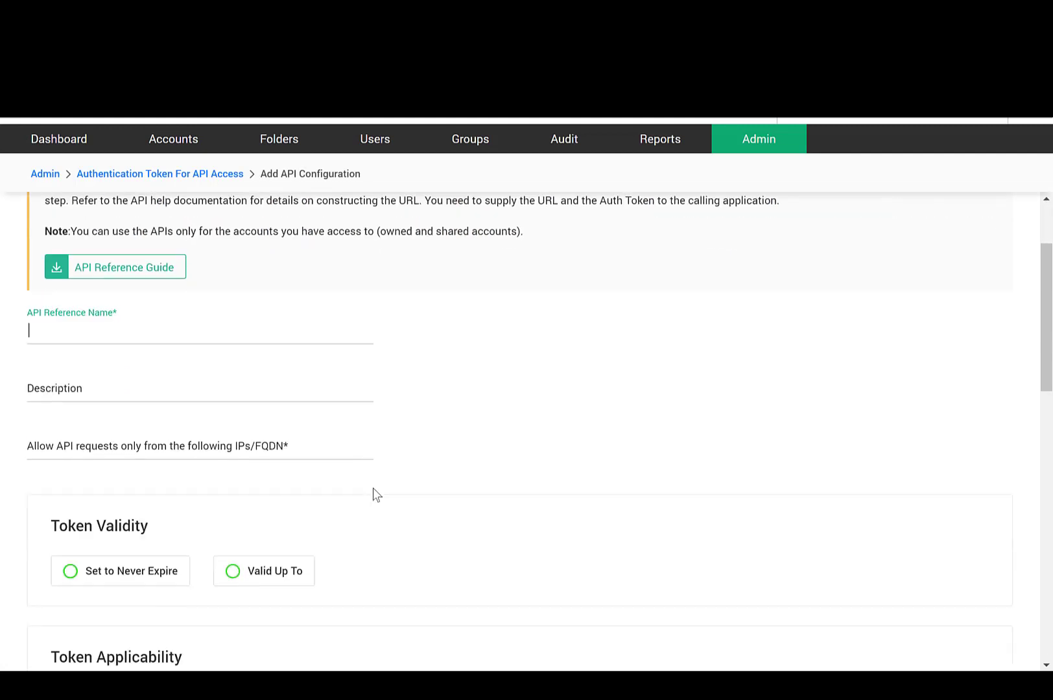
scroll(375, 494, down, 1)
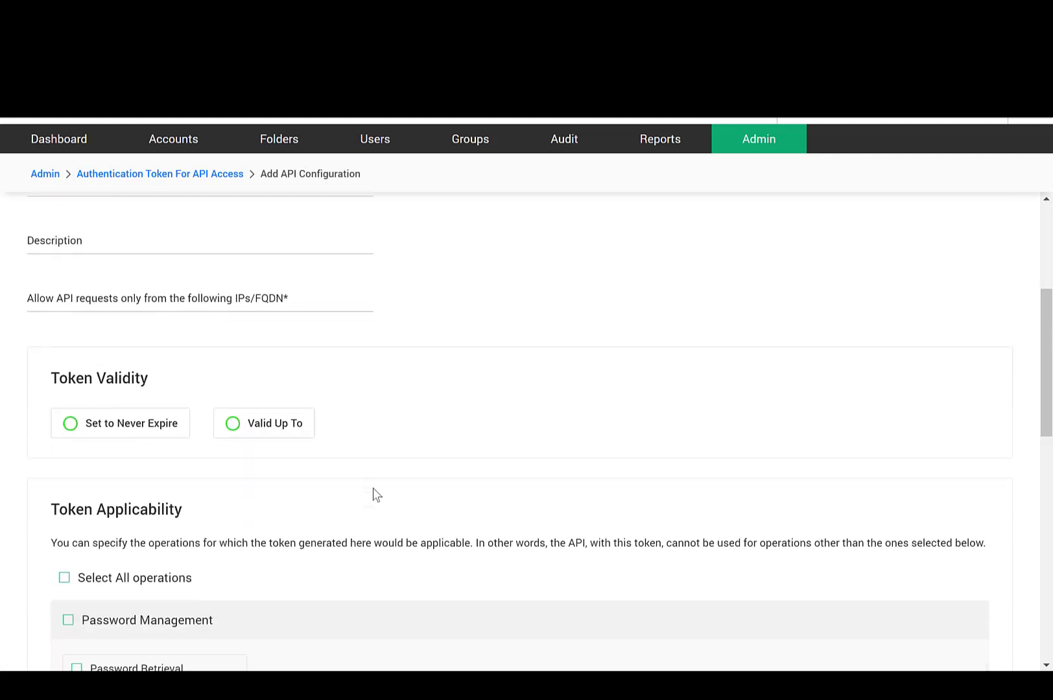
scroll(377, 495, down, 2)
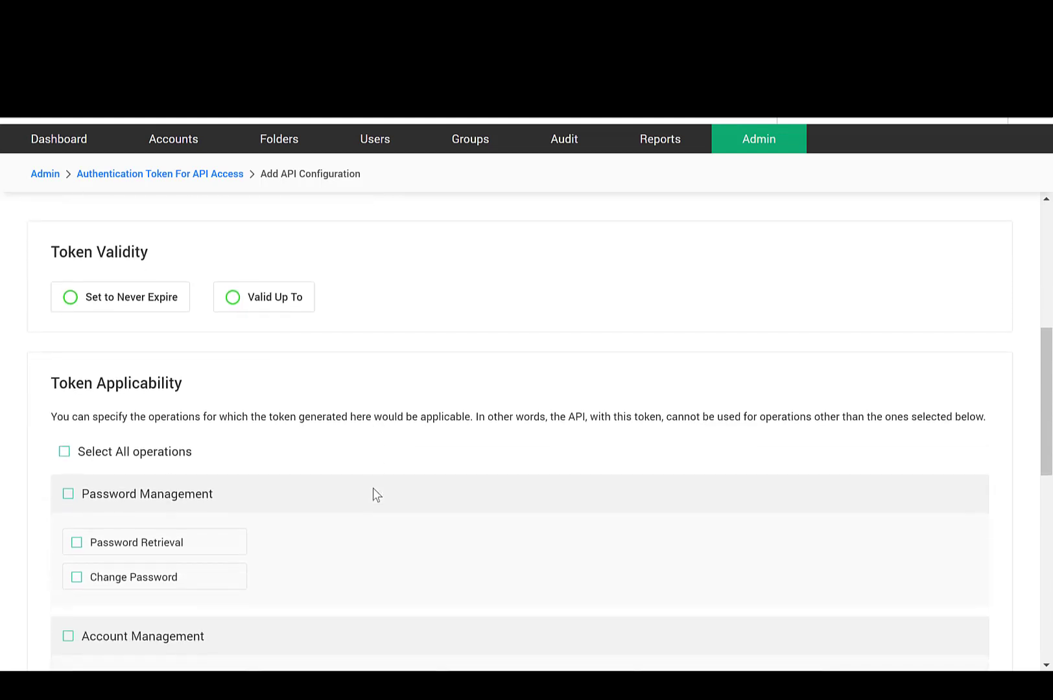
scroll(373, 489, down, 3)
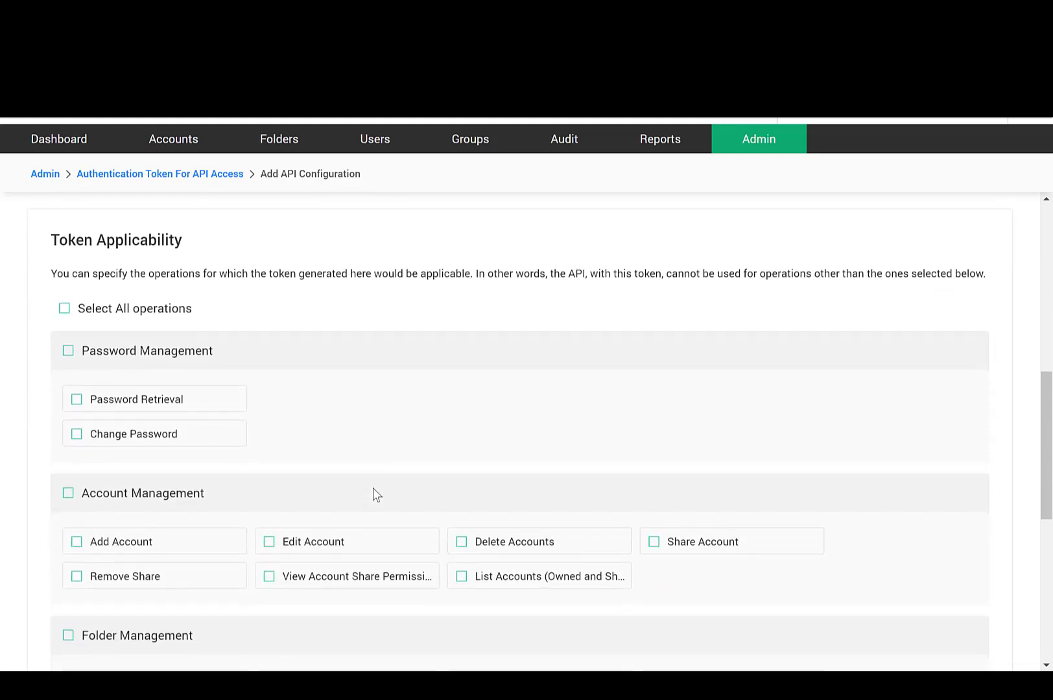
scroll(373, 488, down, 2)
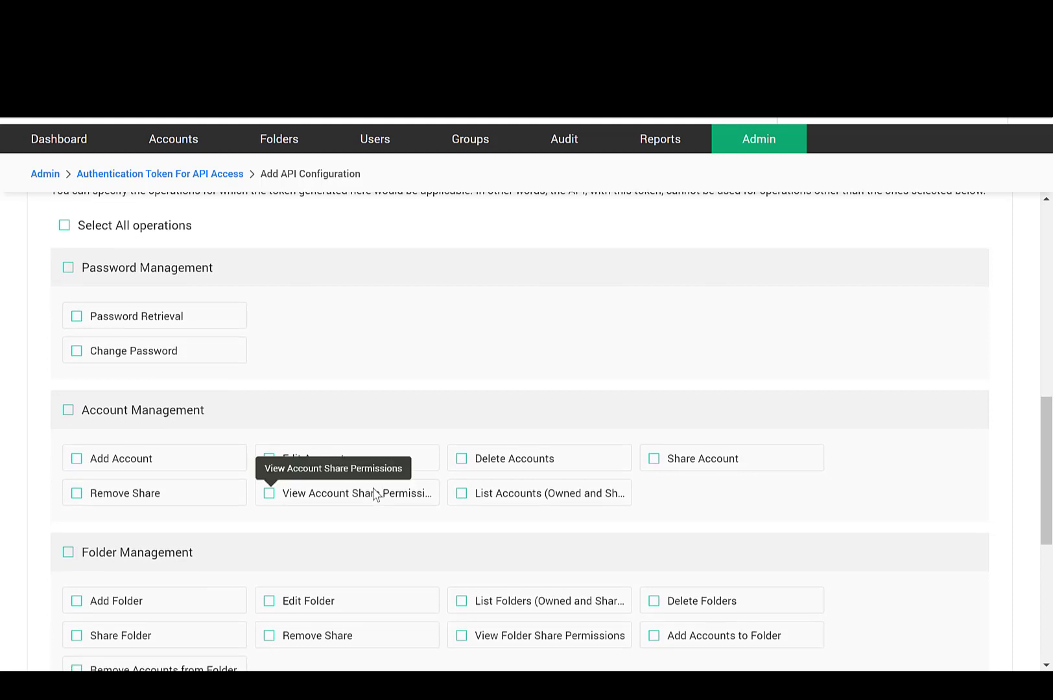
scroll(374, 494, down, 2)
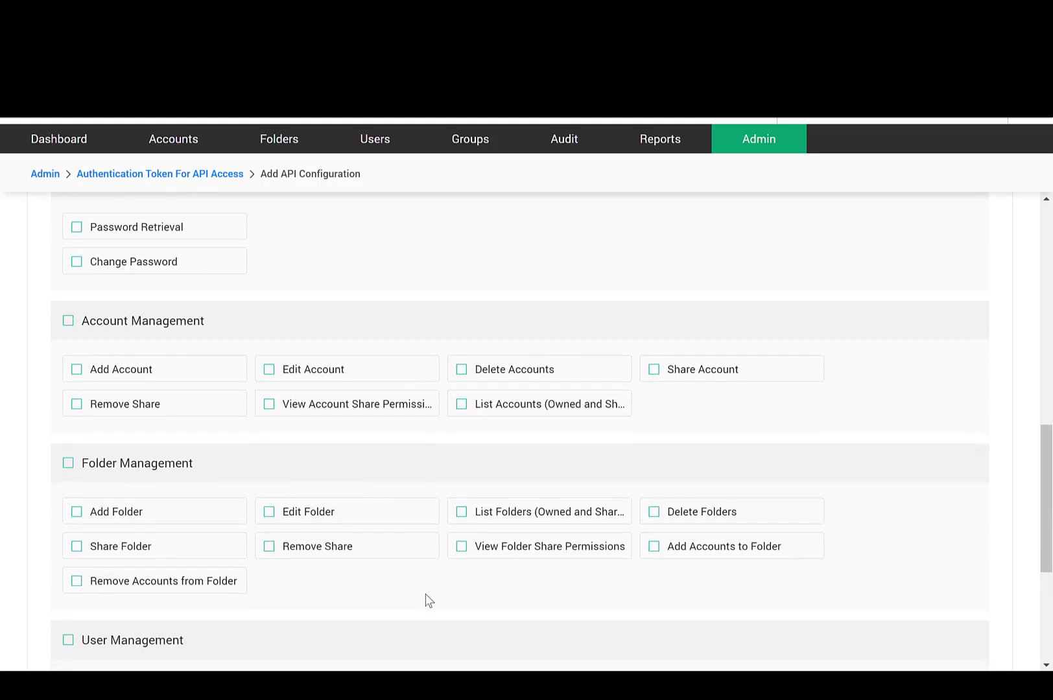
scroll(429, 600, down, 3)
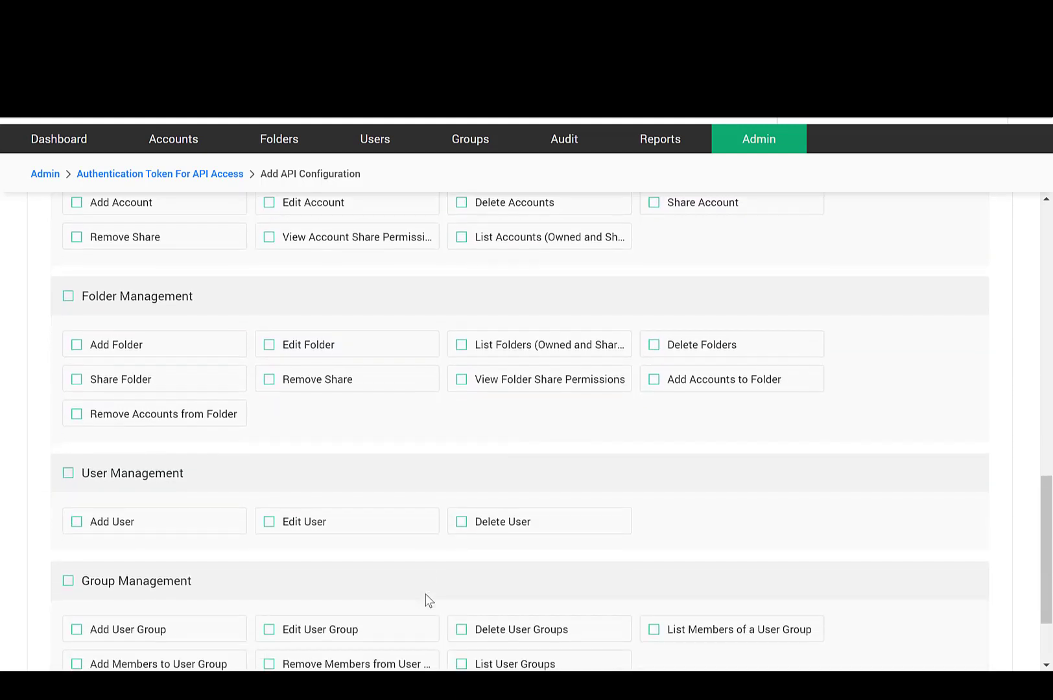
scroll(429, 599, down, 2)
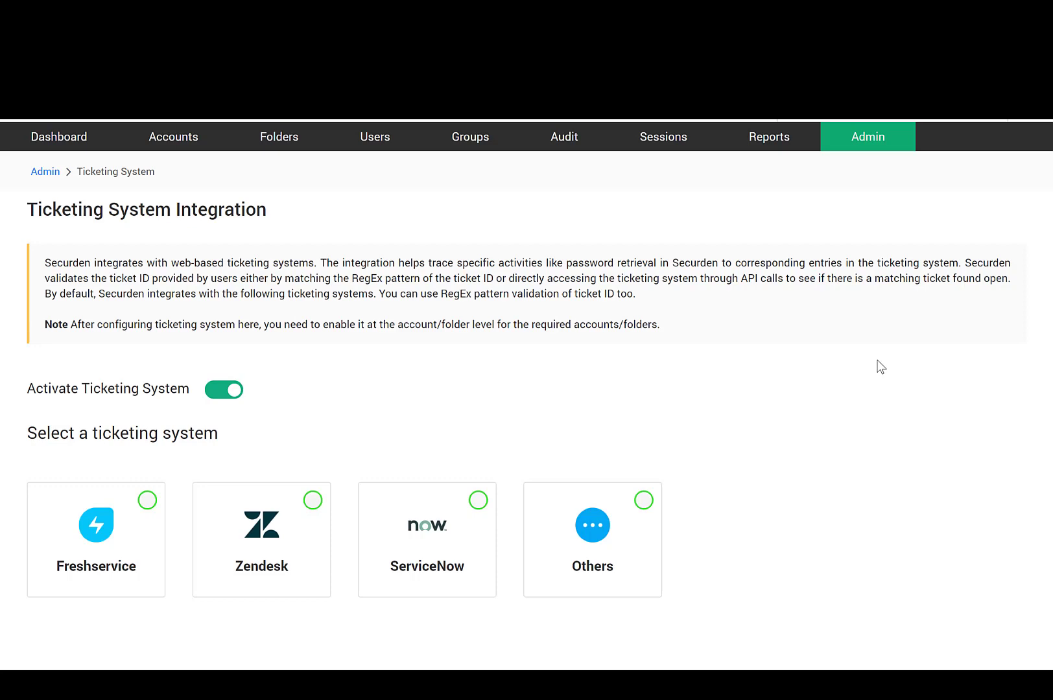
Select Freshservice as the ticketing system and view its URL and API Key fields
click(147, 503)
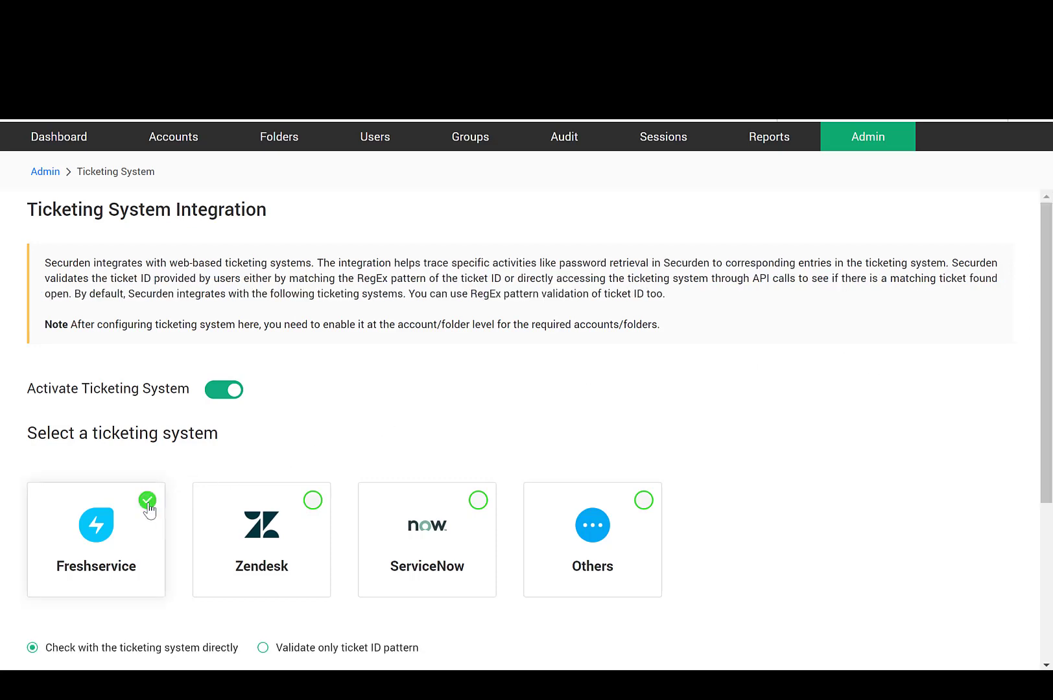
scroll(703, 474, down, 3)
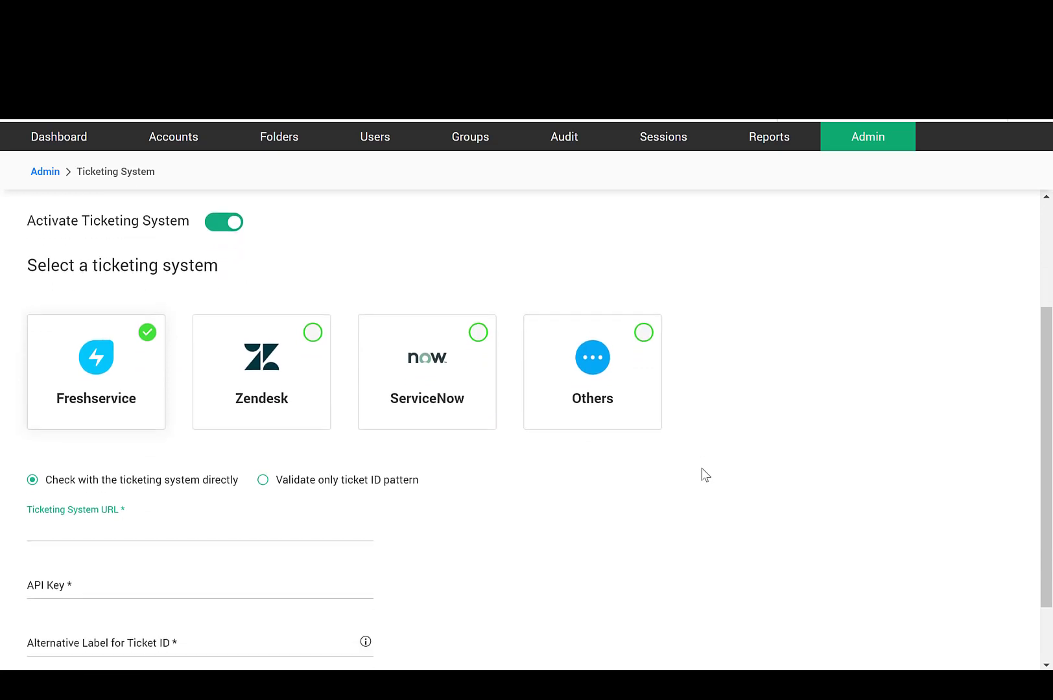
scroll(705, 475, down, 2)
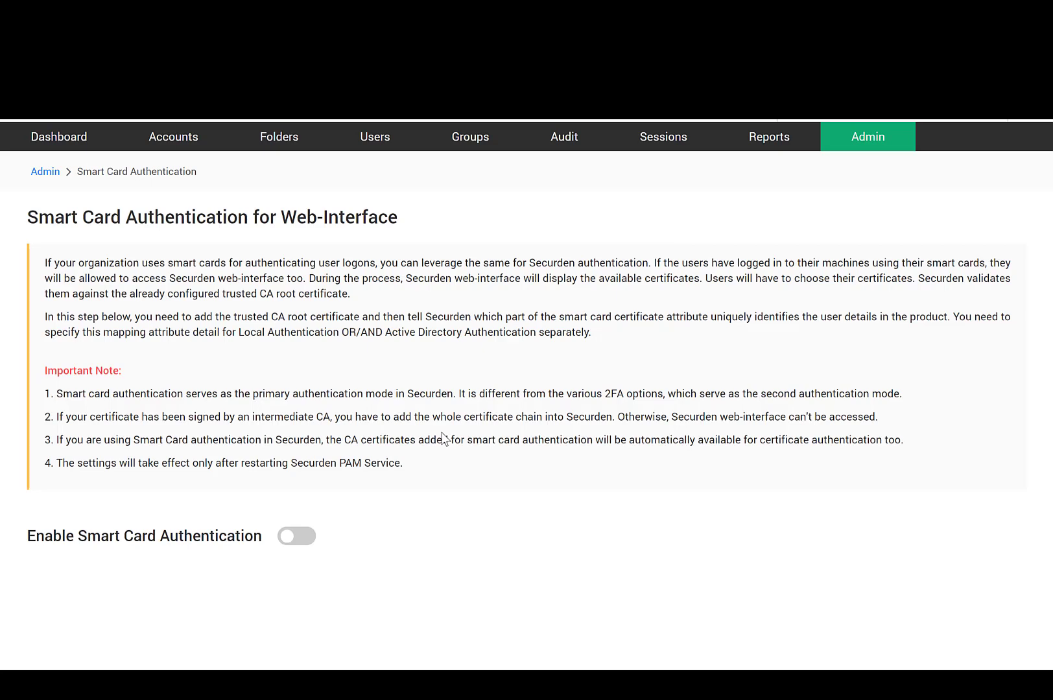
Switch on Enable Smart Card Authentication and scroll down to the CA certificate and attribute mapping fields
click(300, 537)
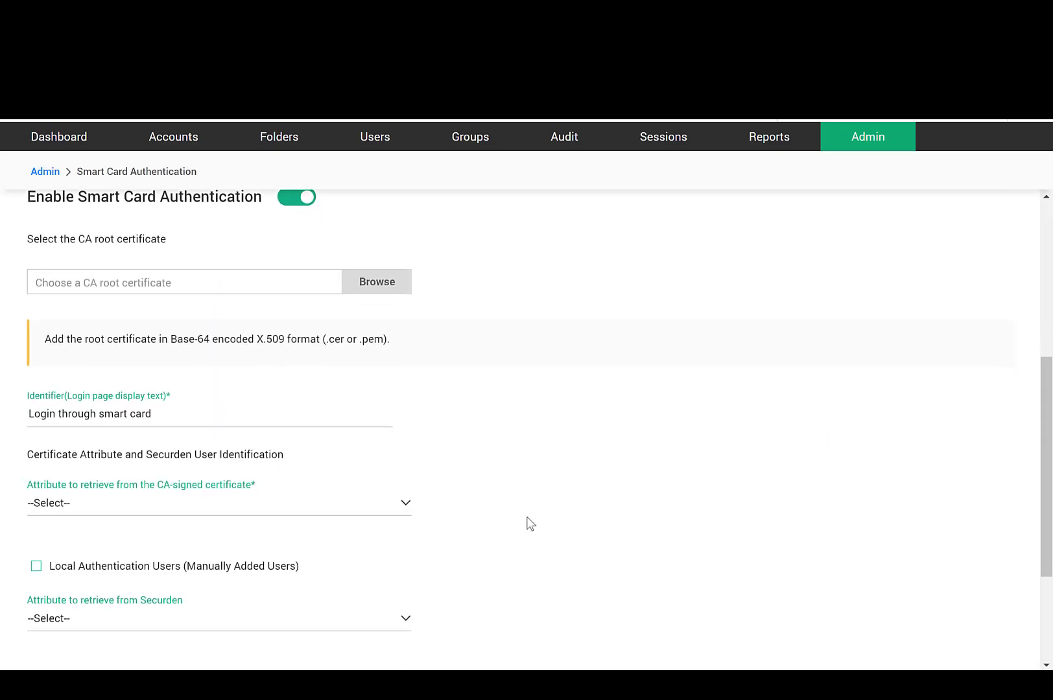
scroll(530, 523, down, 1)
scroll(530, 524, down, 2)
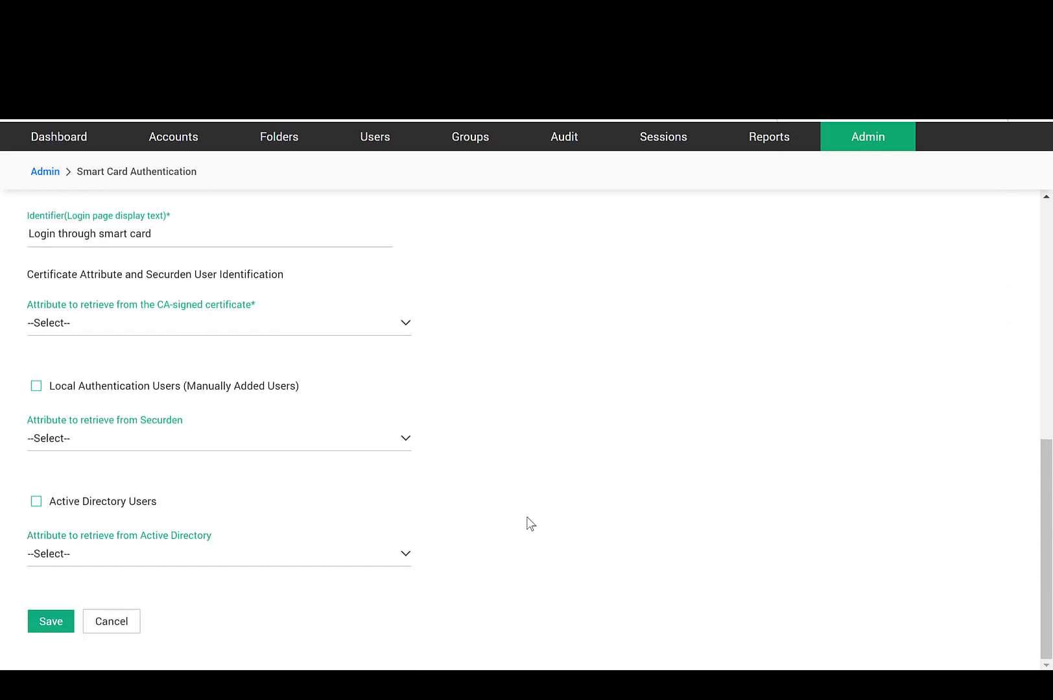
Cancel the smart card changes and open the Certificate-based Authentication page
click(118, 632)
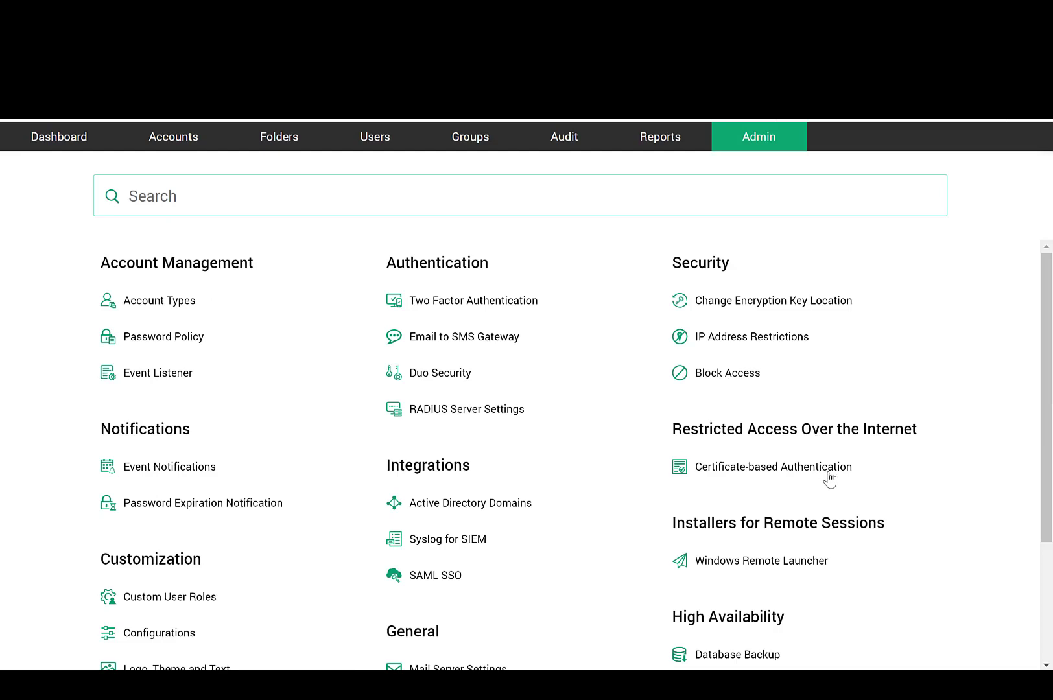
click(828, 473)
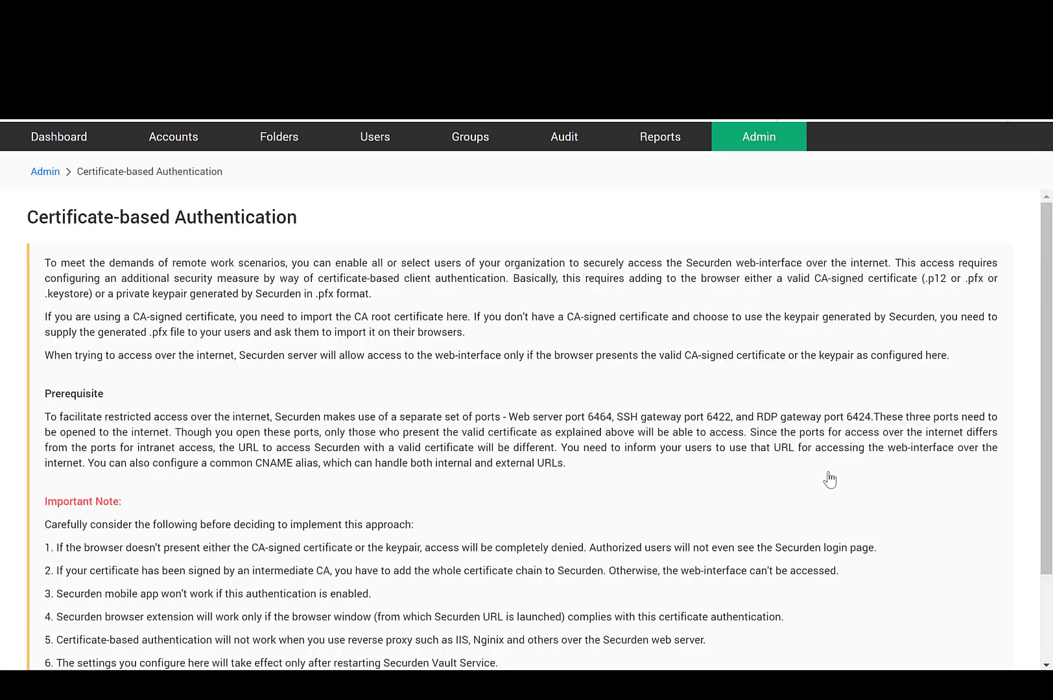
scroll(830, 480, down, 2)
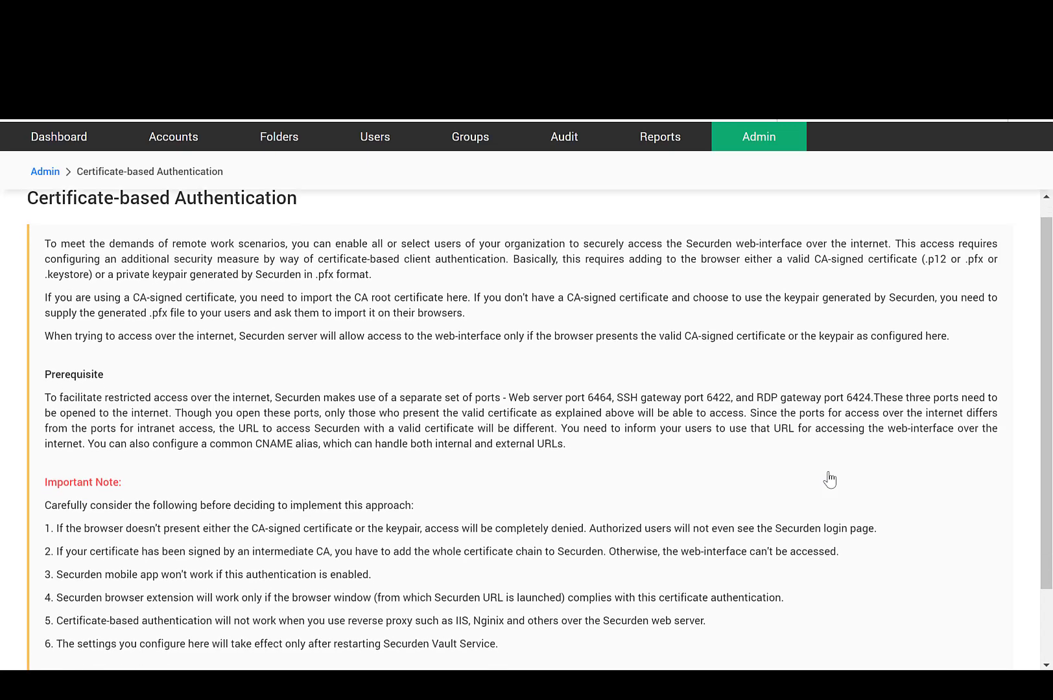
scroll(830, 480, down, 3)
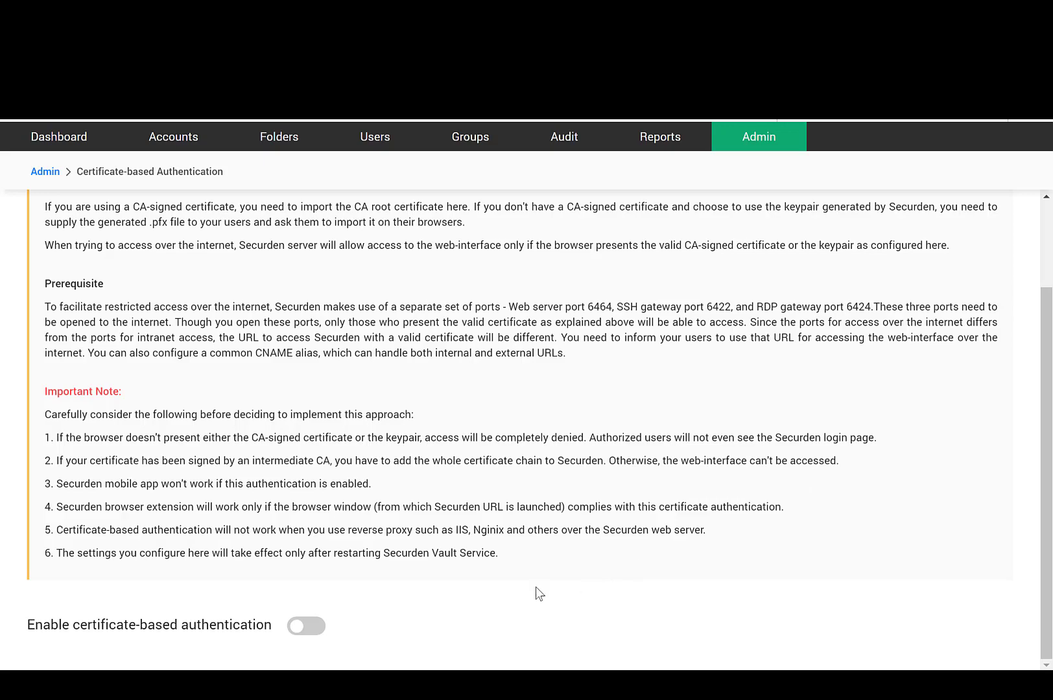
Enable certificate-based authentication, proceed past the warning, and return to the Admin settings list
click(308, 626)
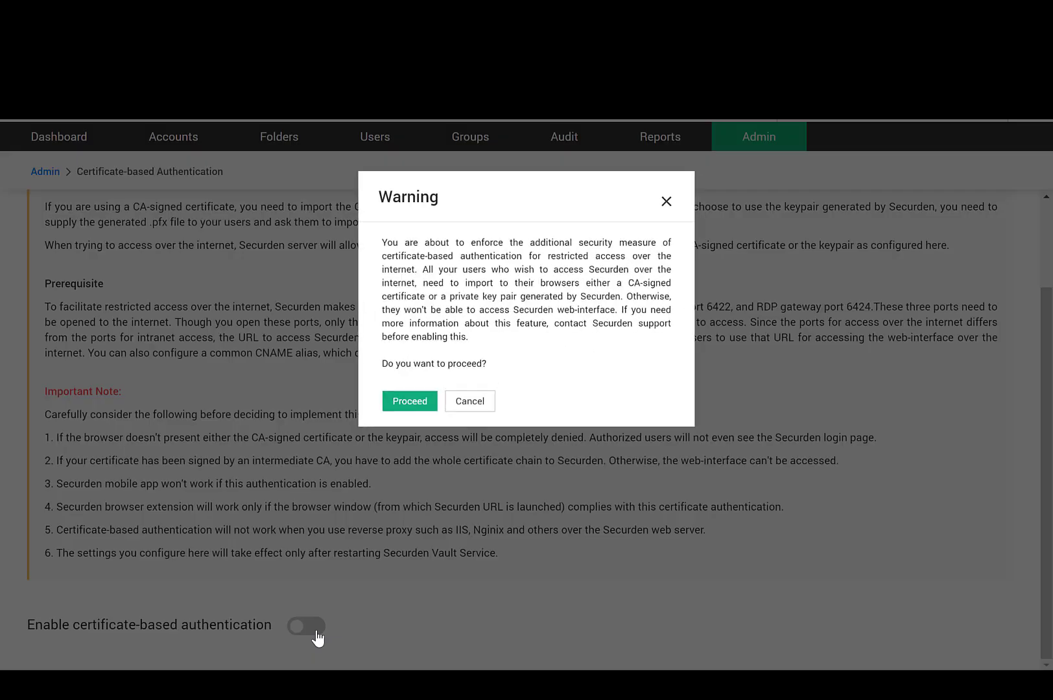
click(393, 416)
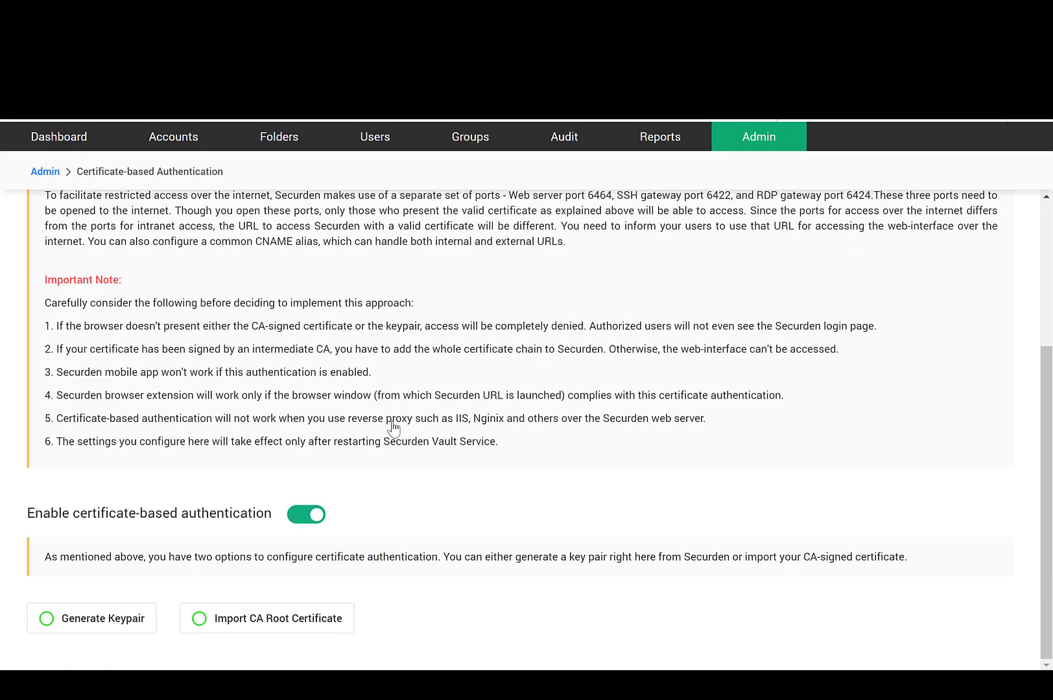
scroll(393, 425, up, 1)
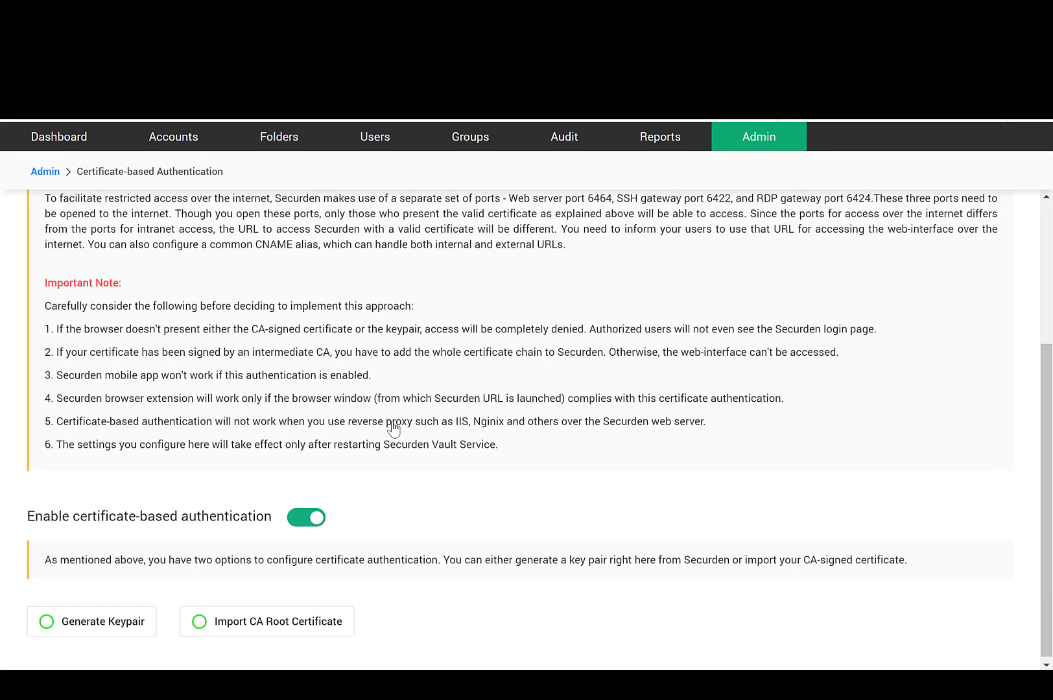
scroll(393, 427, up, 3)
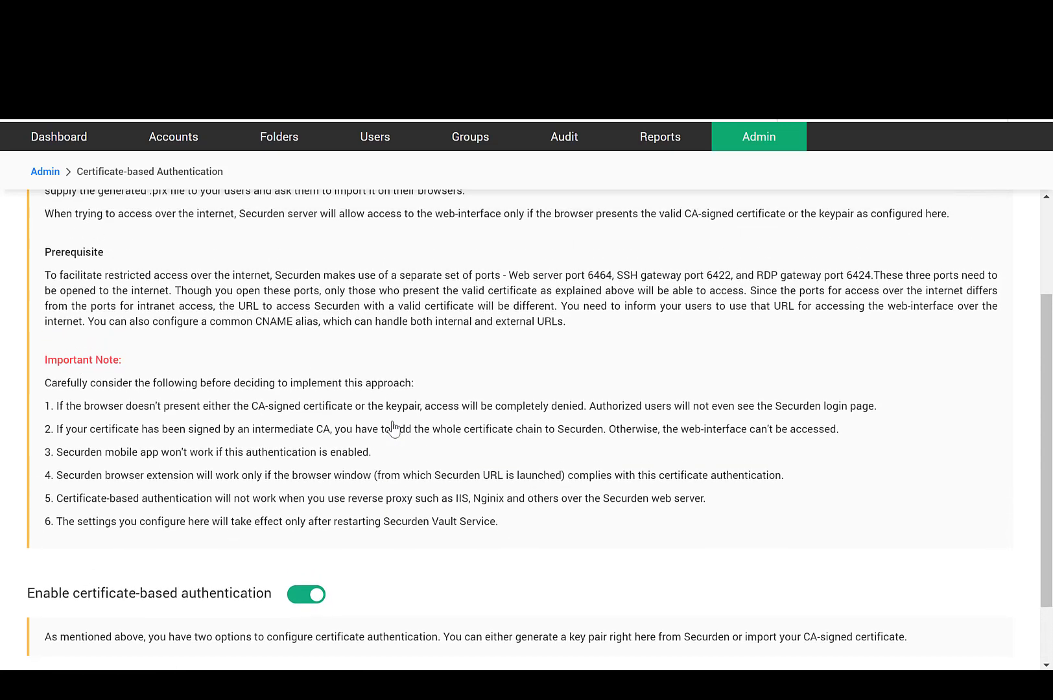
scroll(393, 428, up, 1)
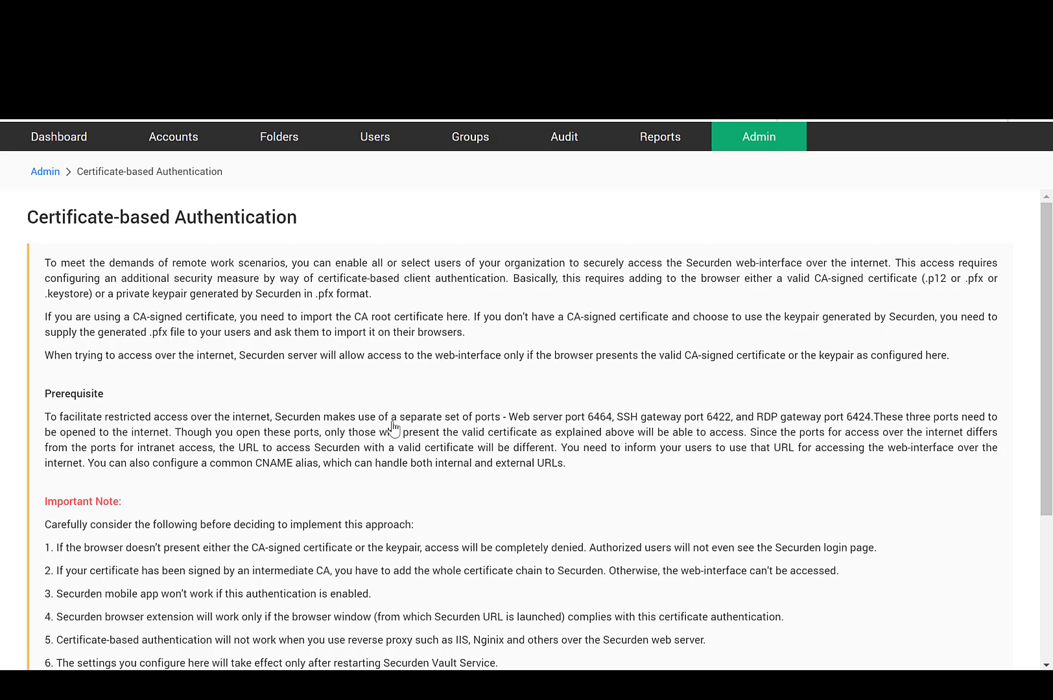
key(alt+Left)
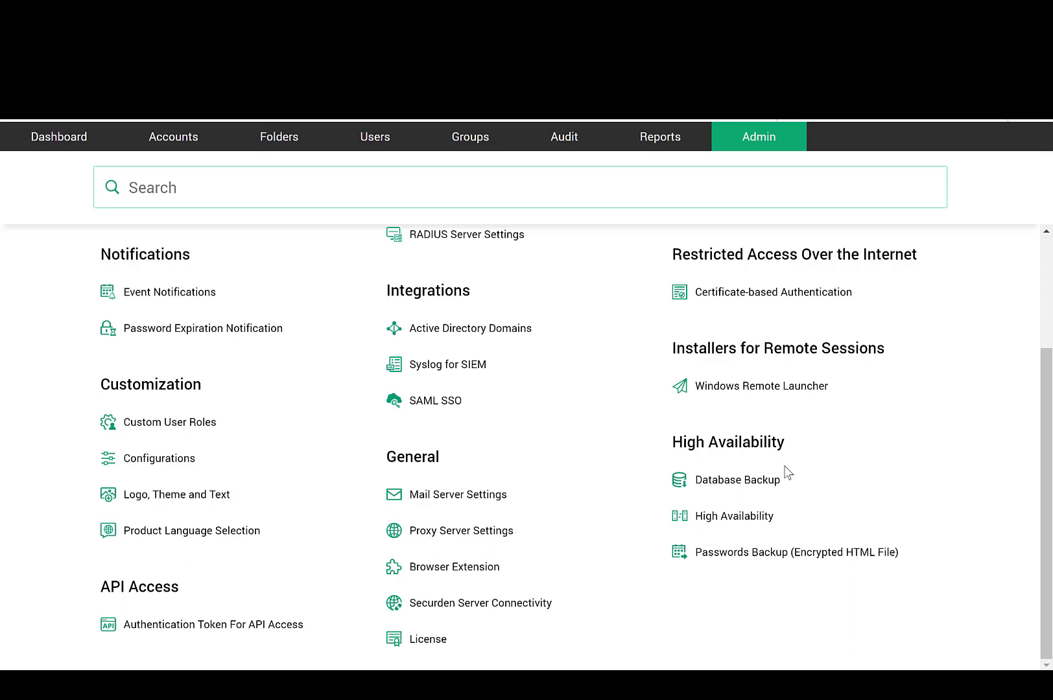
Open High Availability and review the connected primary server and unconfigured secondary in the server table
click(750, 529)
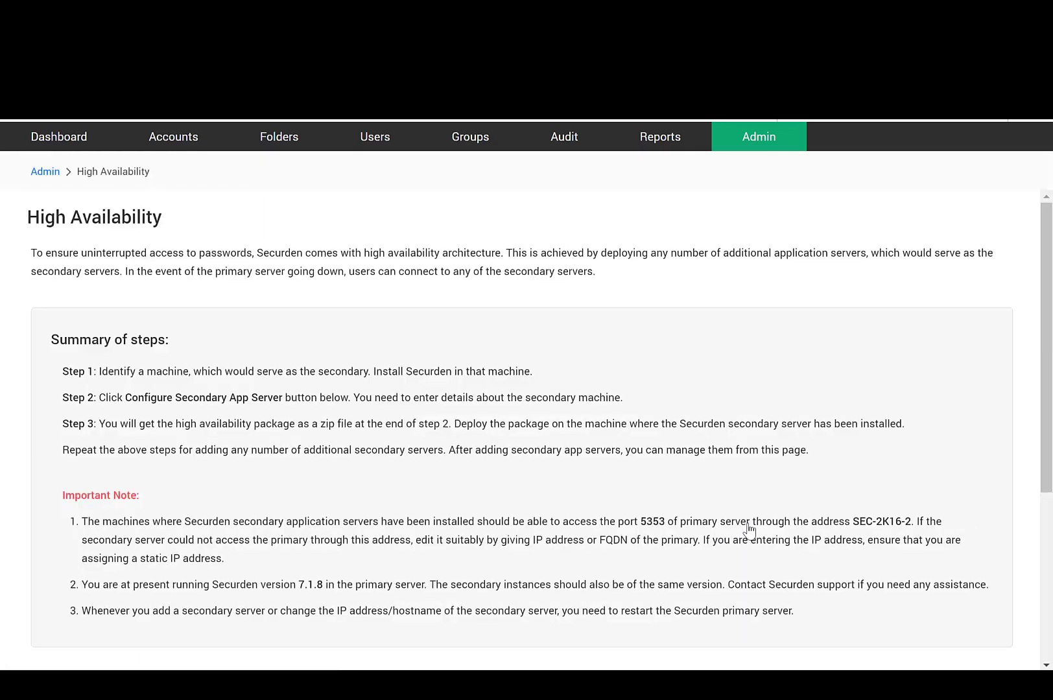
scroll(750, 529, down, 1)
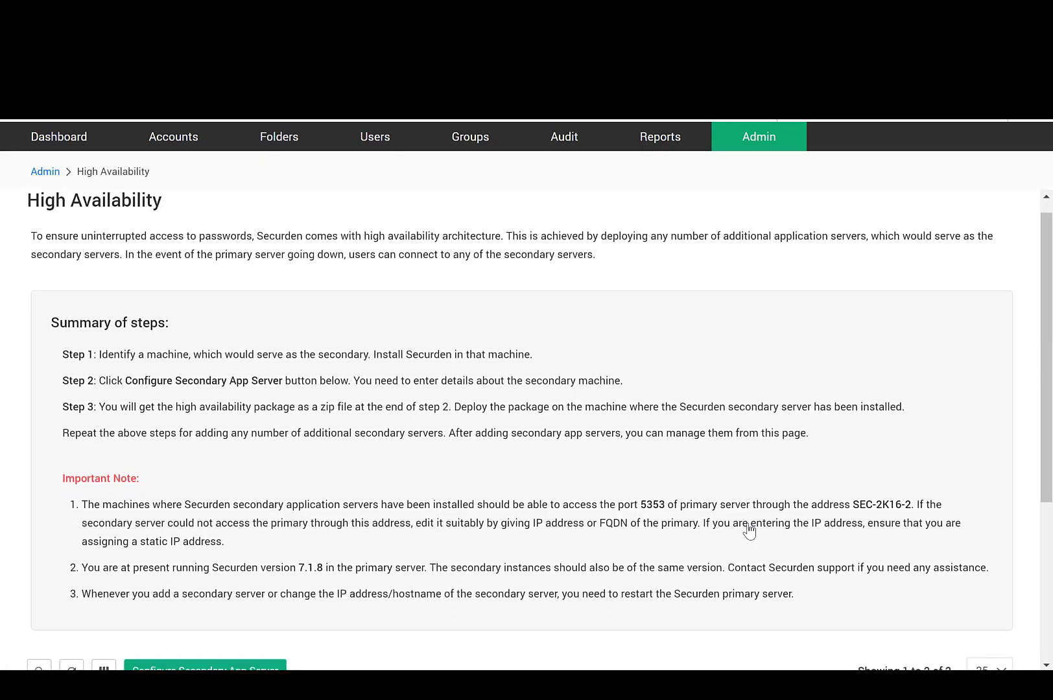
scroll(750, 529, down, 2)
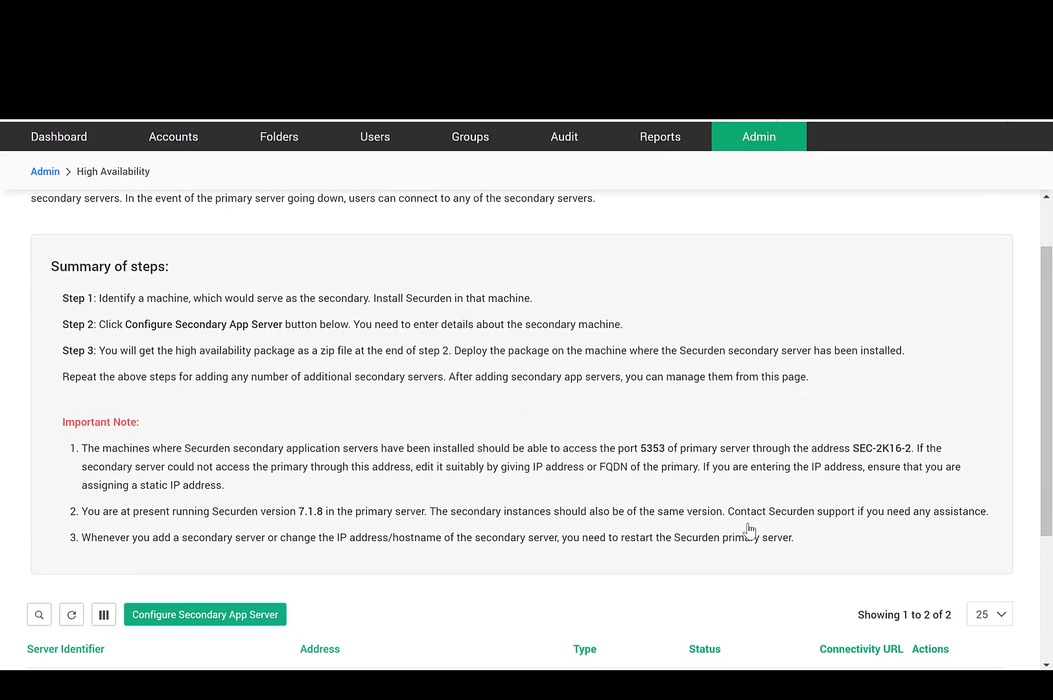
scroll(750, 529, down, 3)
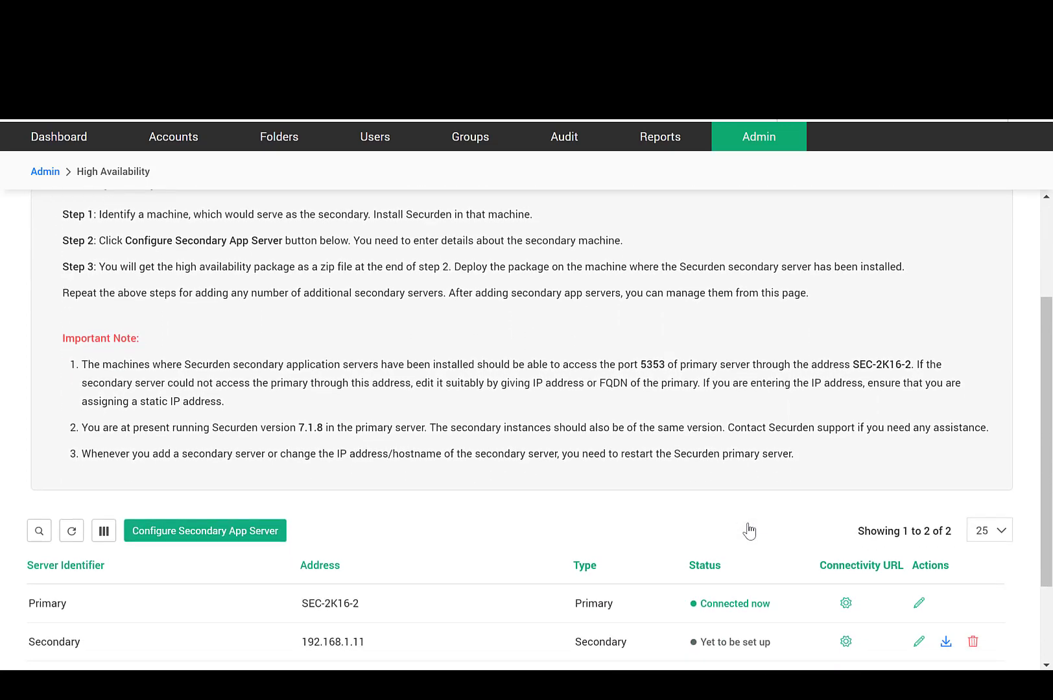
scroll(749, 530, down, 1)
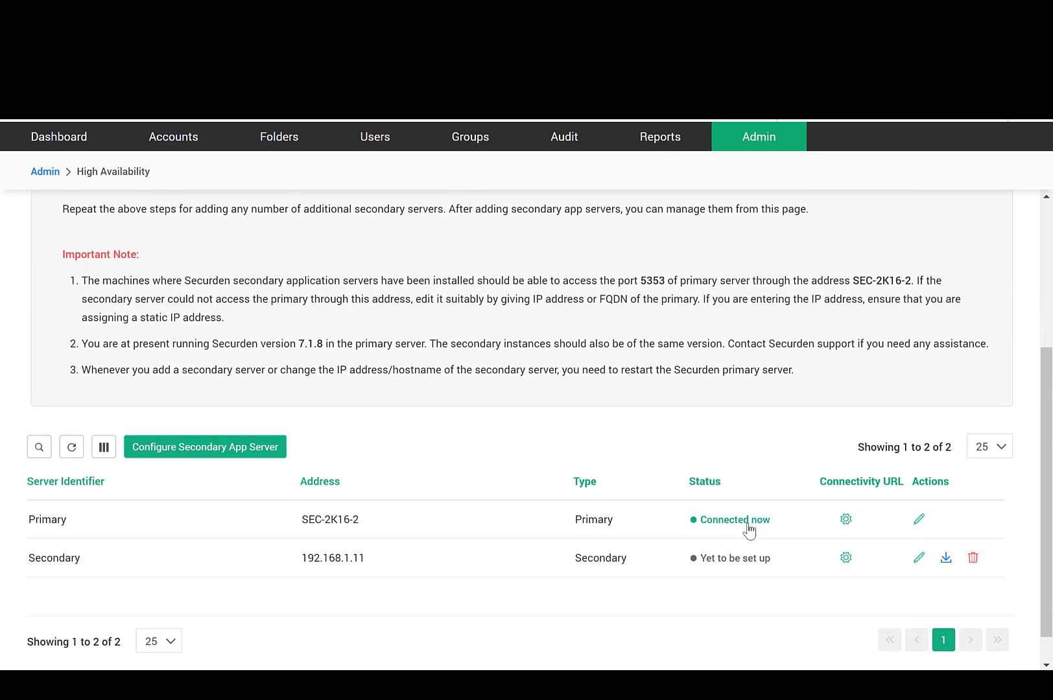
scroll(750, 529, up, 6)
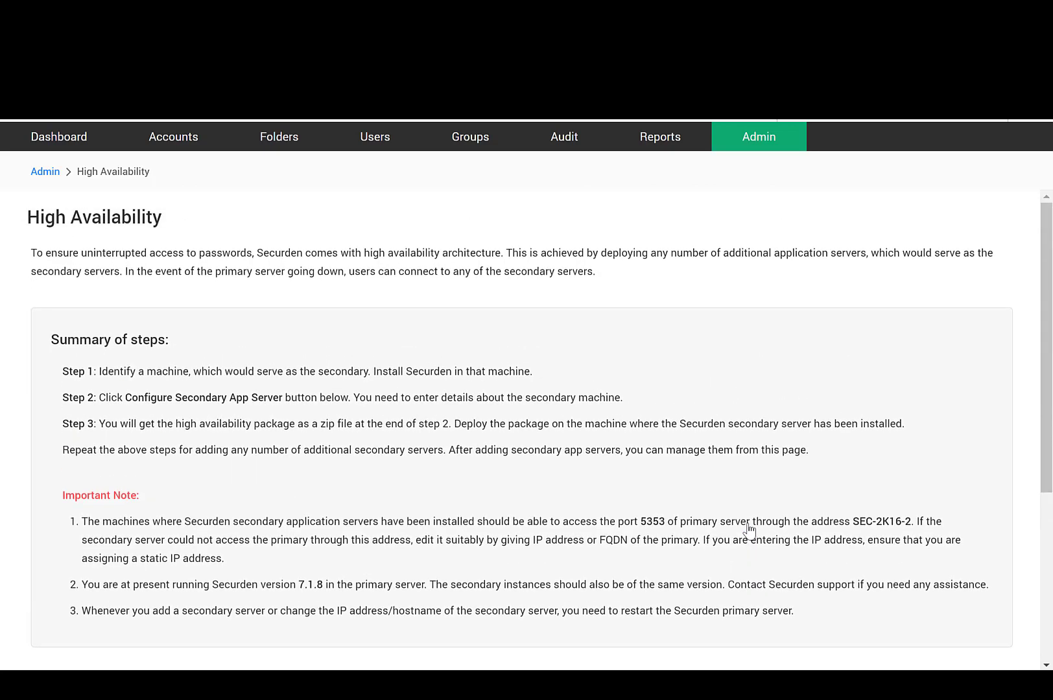
Open Database Backup and review the 1-day periodic schedule keeping 5 backups, next run 29/09/2020 19:30
key(alt+Left)
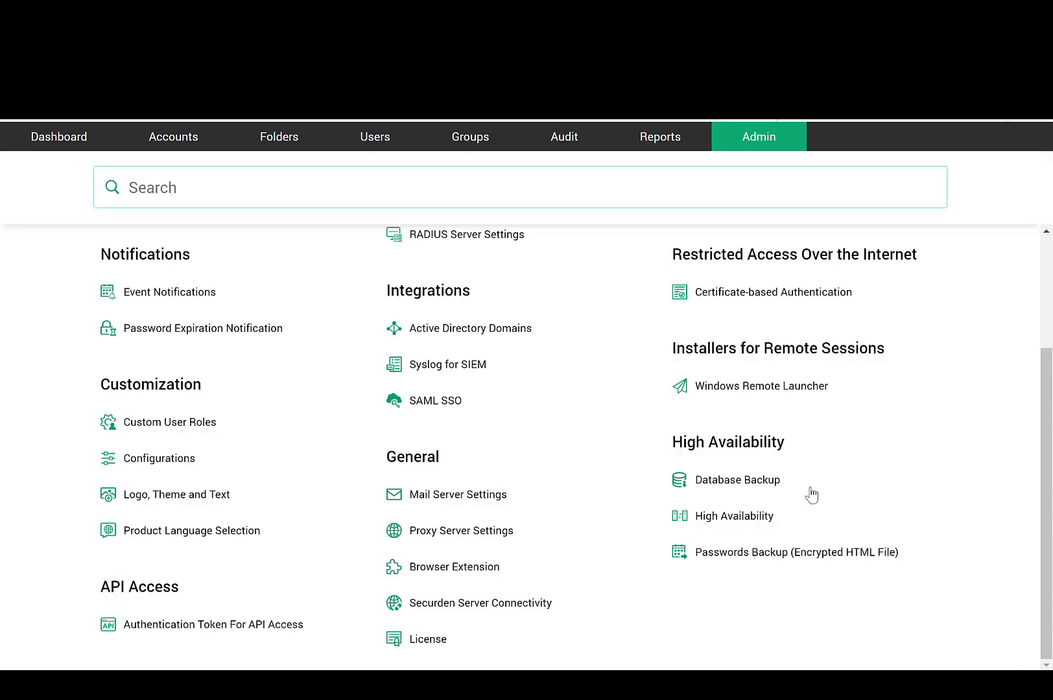
click(736, 483)
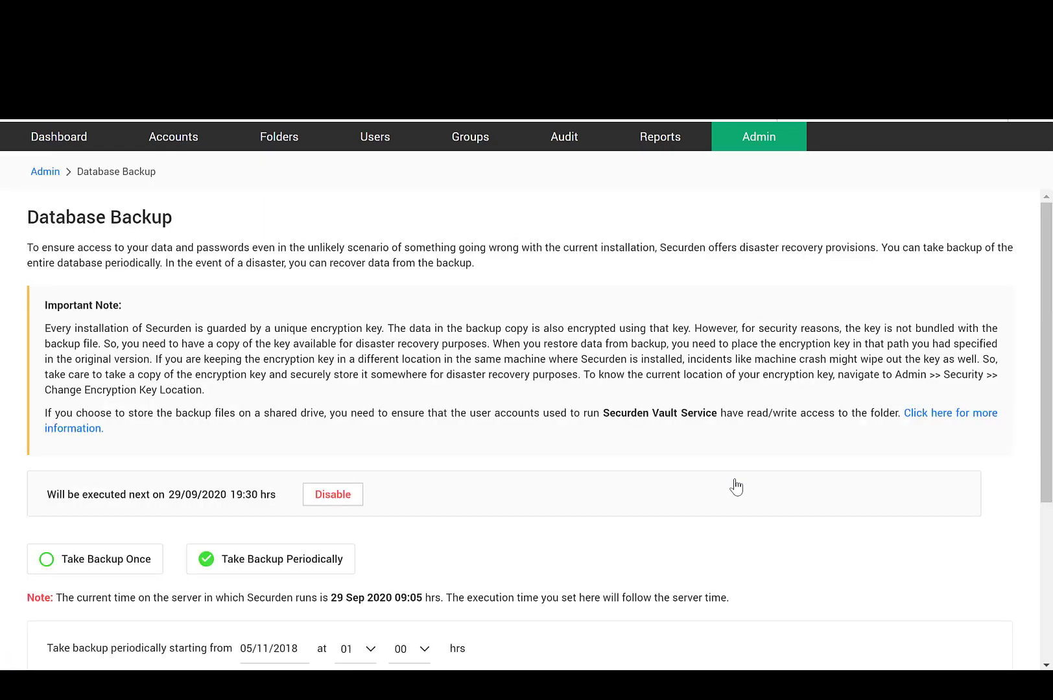
scroll(735, 486, down, 1)
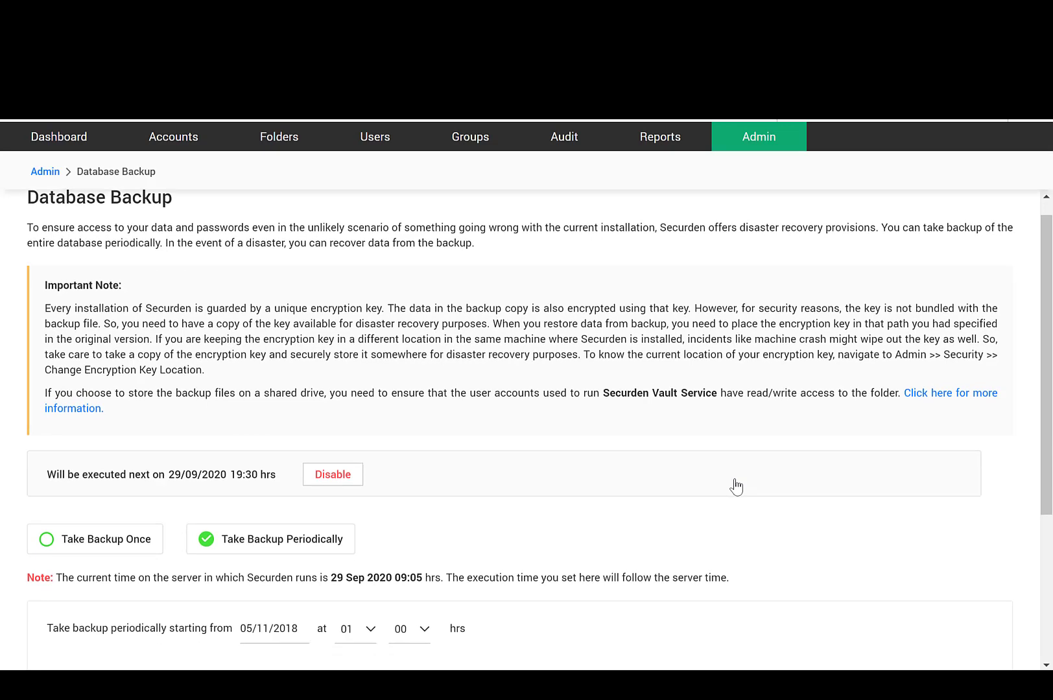
scroll(736, 486, down, 3)
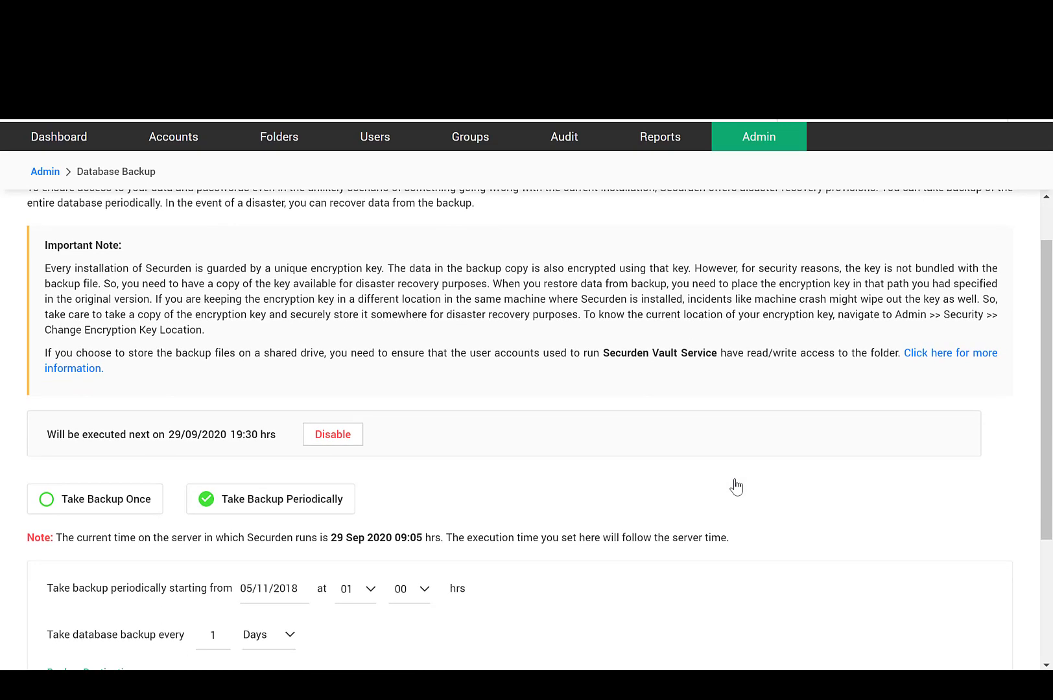
scroll(736, 486, down, 4)
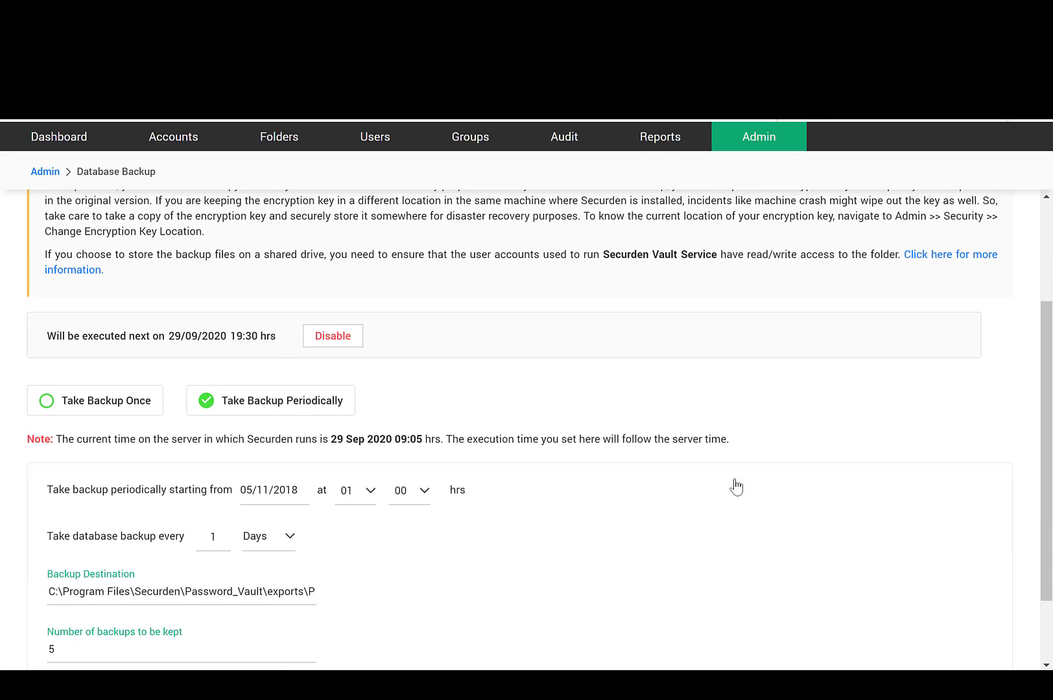
scroll(736, 486, down, 2)
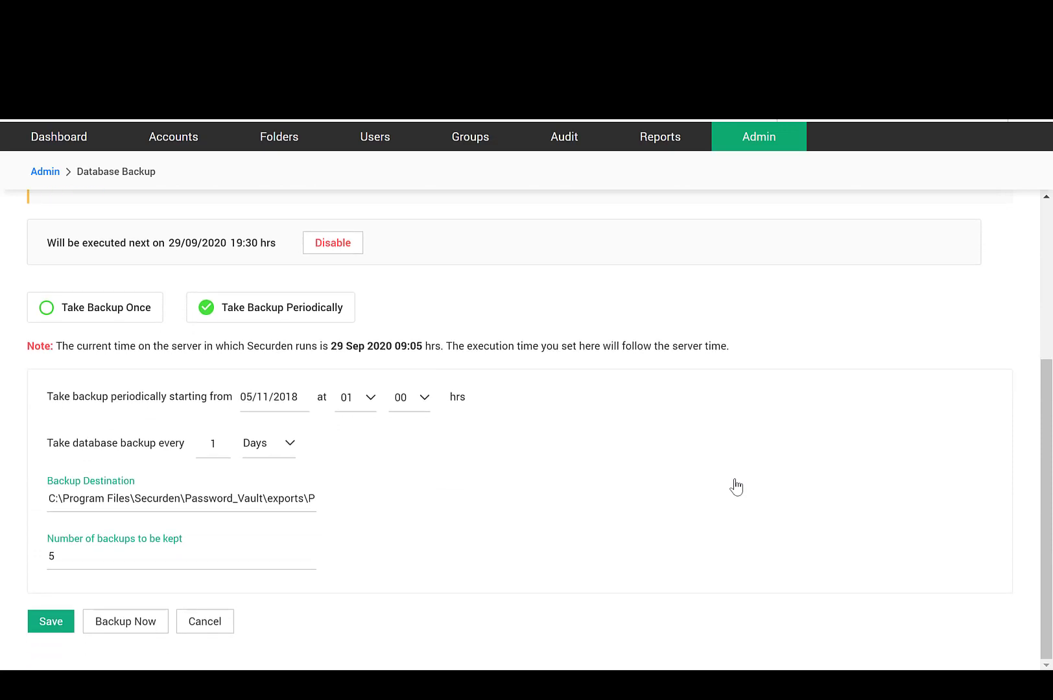
scroll(736, 486, up, 7)
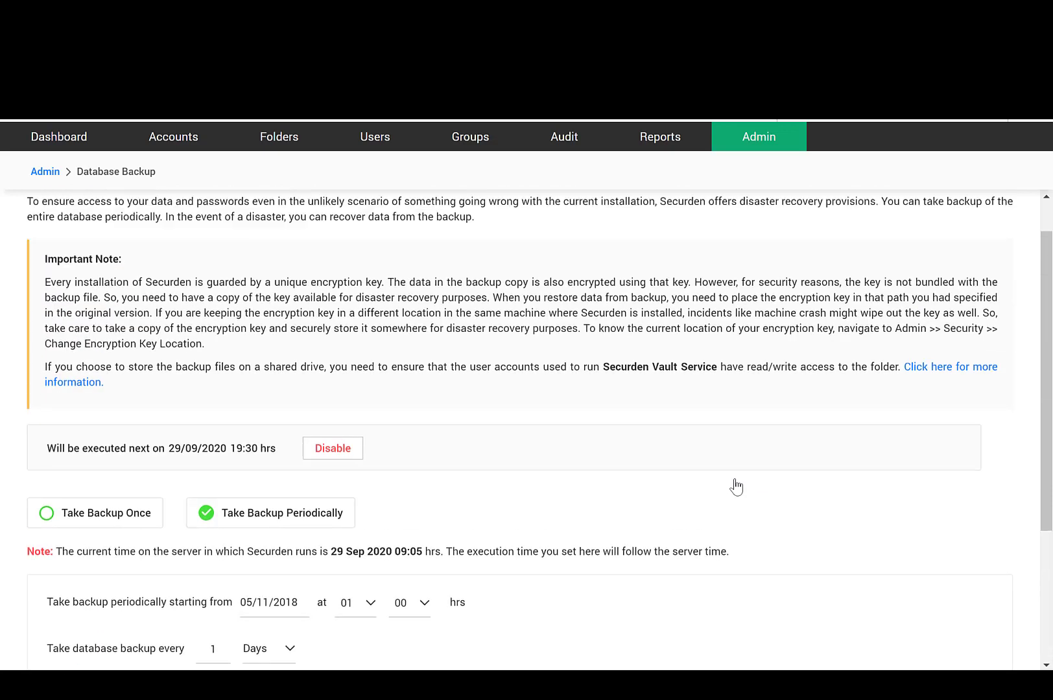
scroll(736, 486, up, 2)
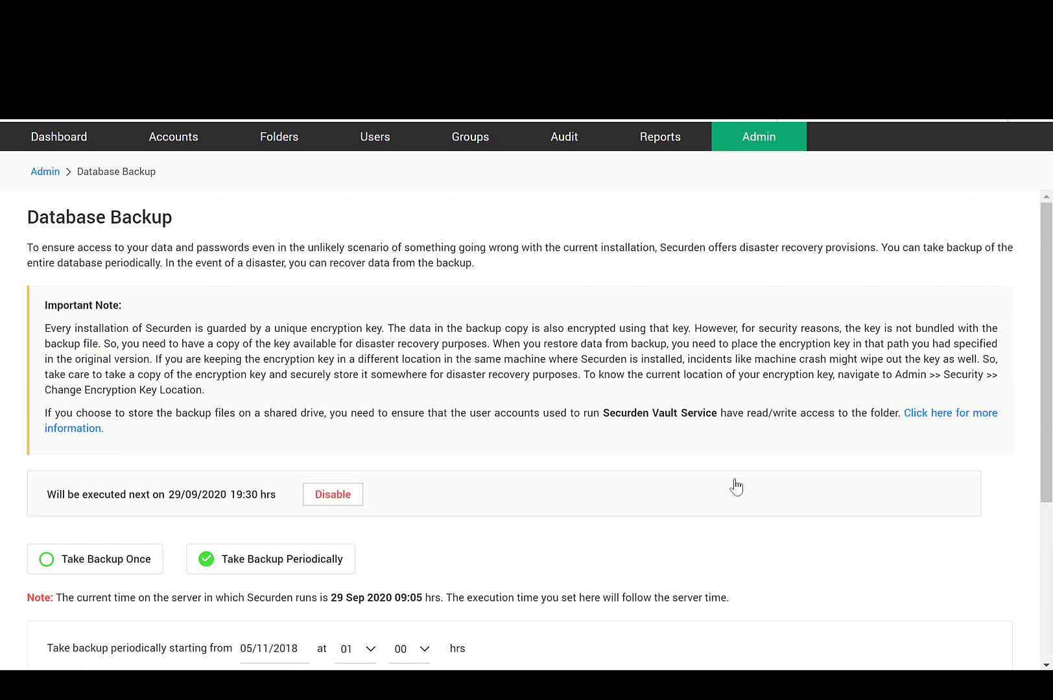
Go back to the Admin list and open the Passwords Backup (Encrypted HTML File) page
key(alt+Left)
click(822, 554)
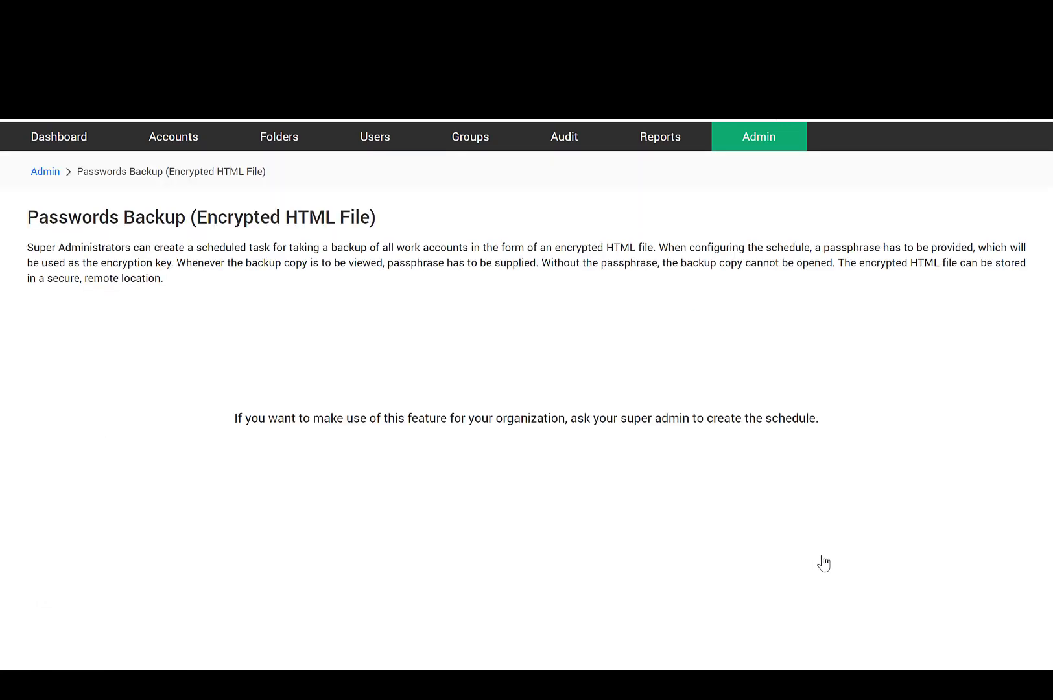